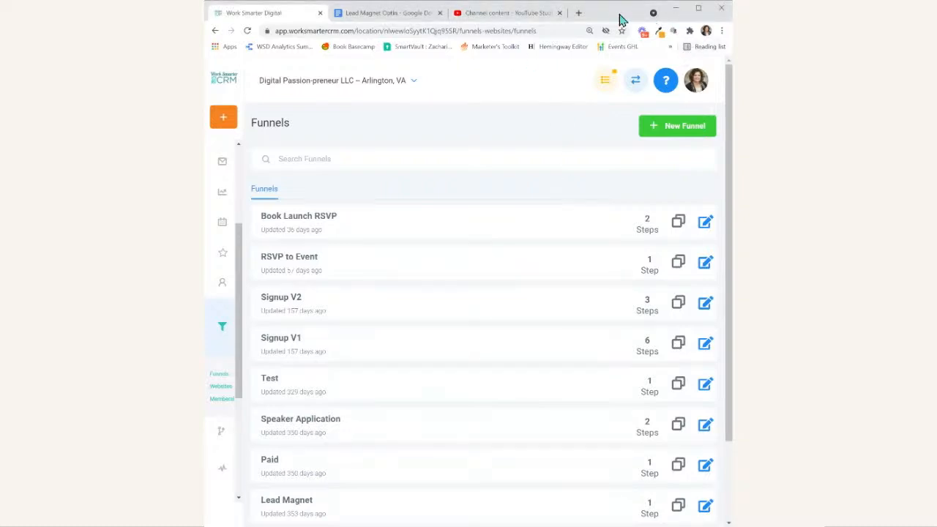
# - Switch to the Lead Magnet Optin document in Google Docs and review its landing page and email copy
pyautogui.click(698, 8)
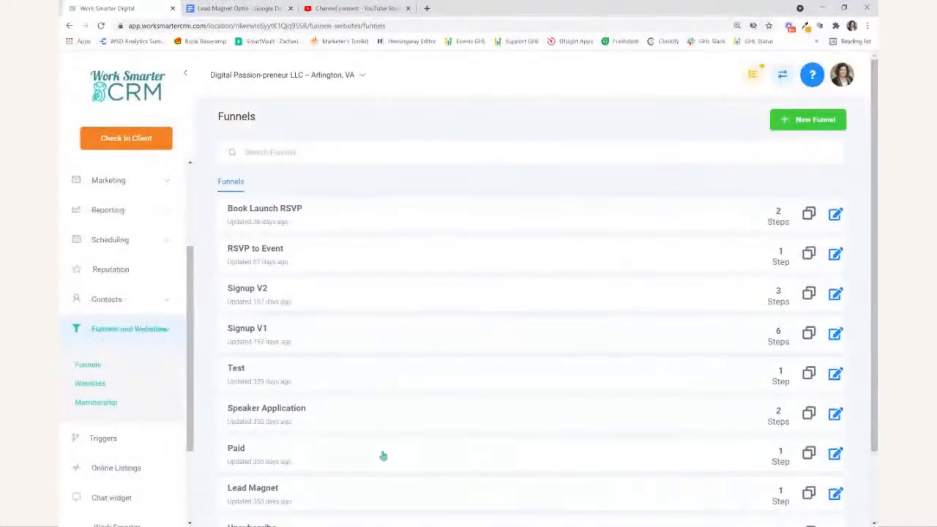
pyautogui.click(234, 8)
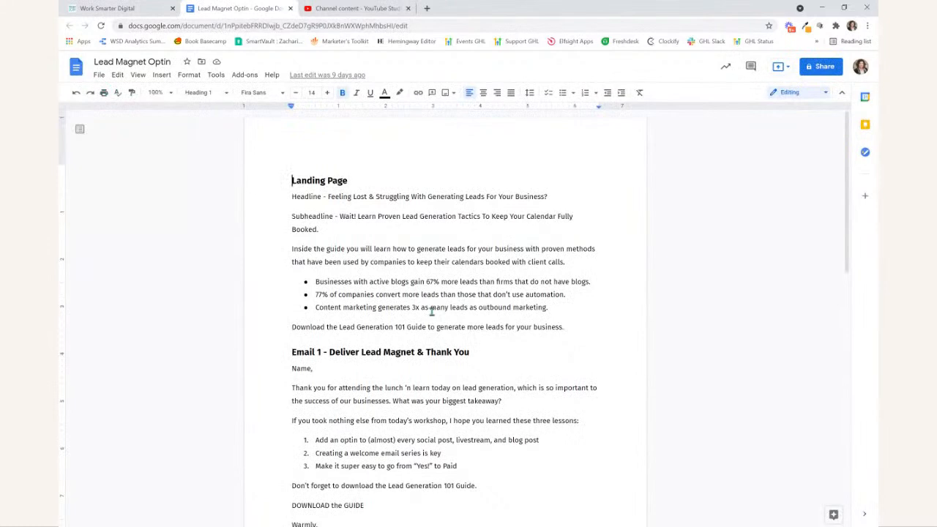
pyautogui.scroll(-5, 327, 355)
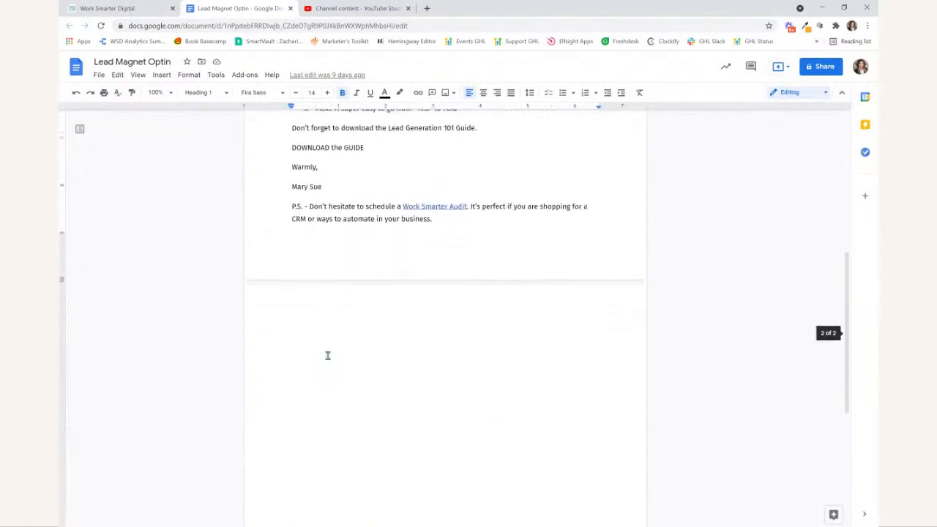
pyautogui.scroll(3, 327, 355)
pyautogui.scroll(-2, 327, 354)
pyautogui.click(468, 422)
pyautogui.scroll(1, 468, 423)
pyautogui.scroll(1, 468, 423)
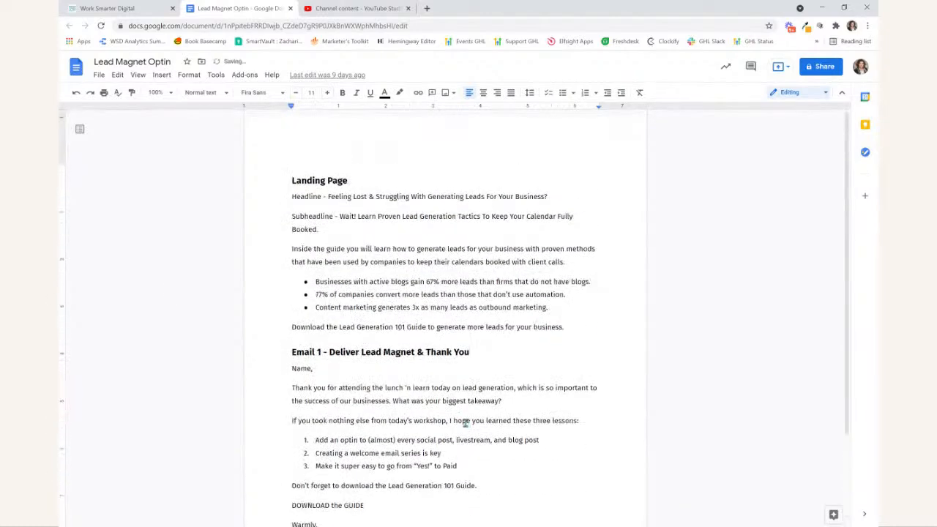
pyautogui.scroll(-1, 466, 331)
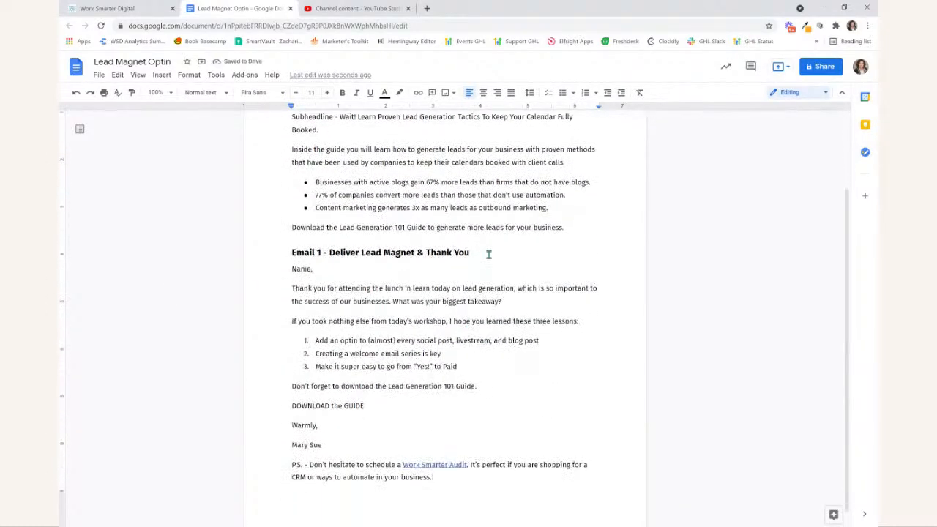
pyautogui.scroll(2, 432, 451)
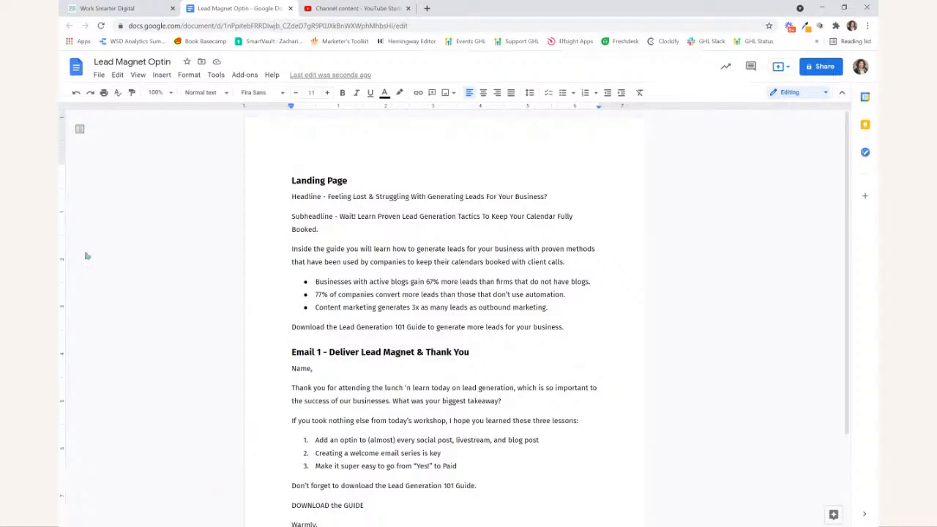
# - Return to Work Smarter CRM and create a new form named "Lead Gen 101"
pyautogui.click(80, 11)
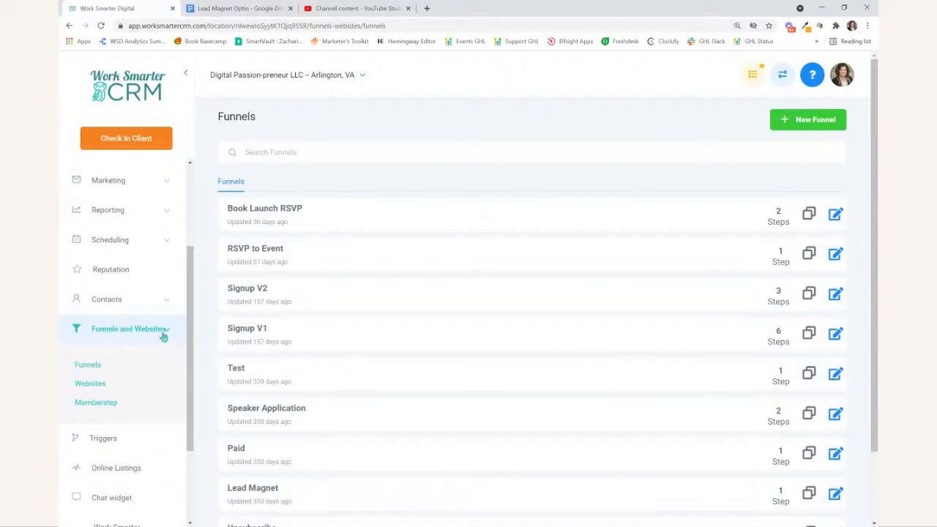
pyautogui.click(106, 186)
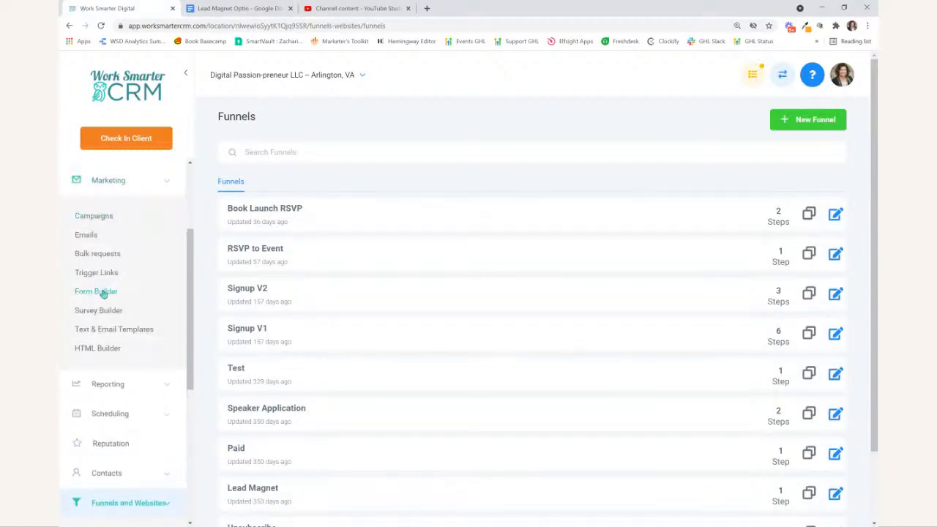
pyautogui.click(99, 291)
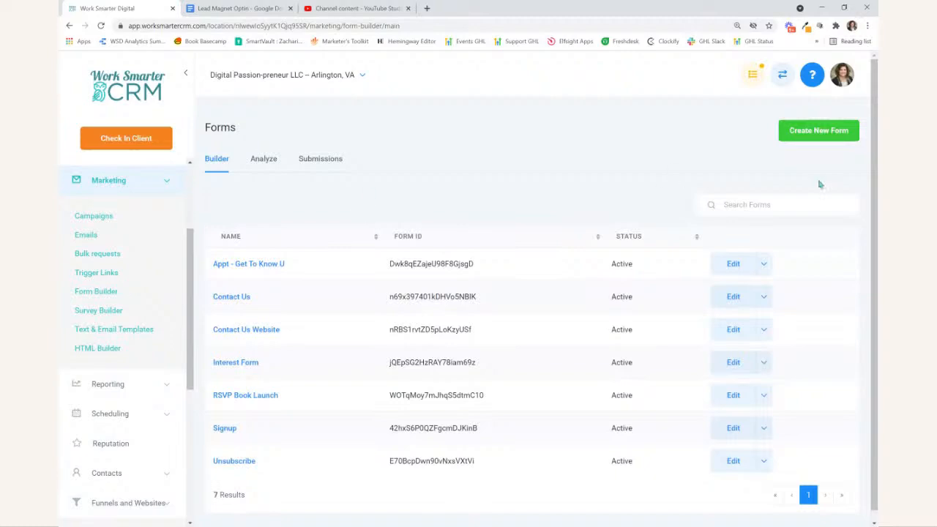
pyautogui.click(834, 130)
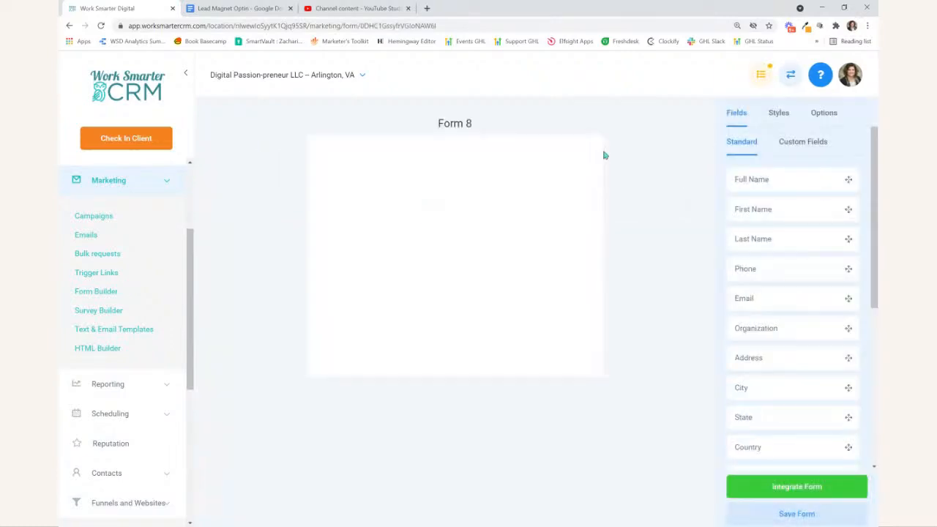
pyautogui.click(834, 115)
pyautogui.tripleClick(770, 176)
pyautogui.write('Lead Gen 101')
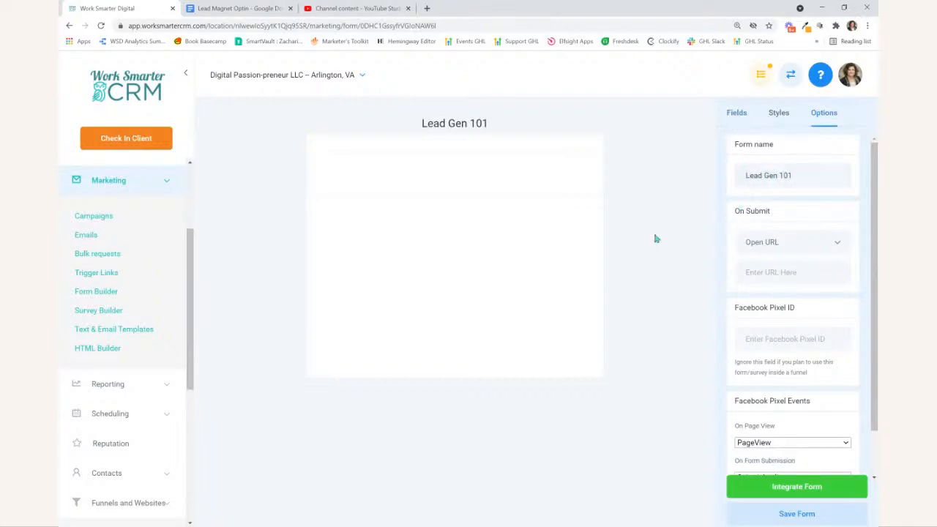
# - Add First Name and Email fields to the form and make First Name required
pyautogui.click(736, 114)
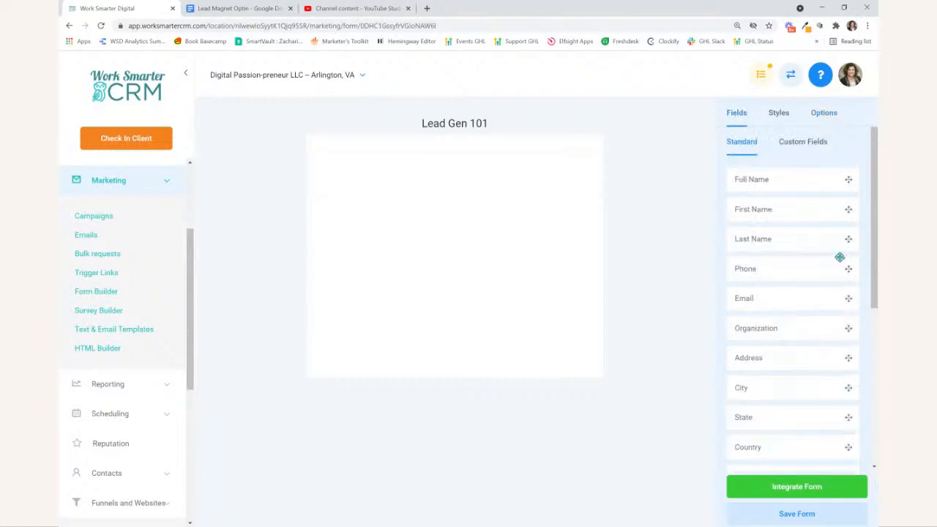
pyautogui.moveTo(805, 210); pyautogui.dragTo(535, 178)
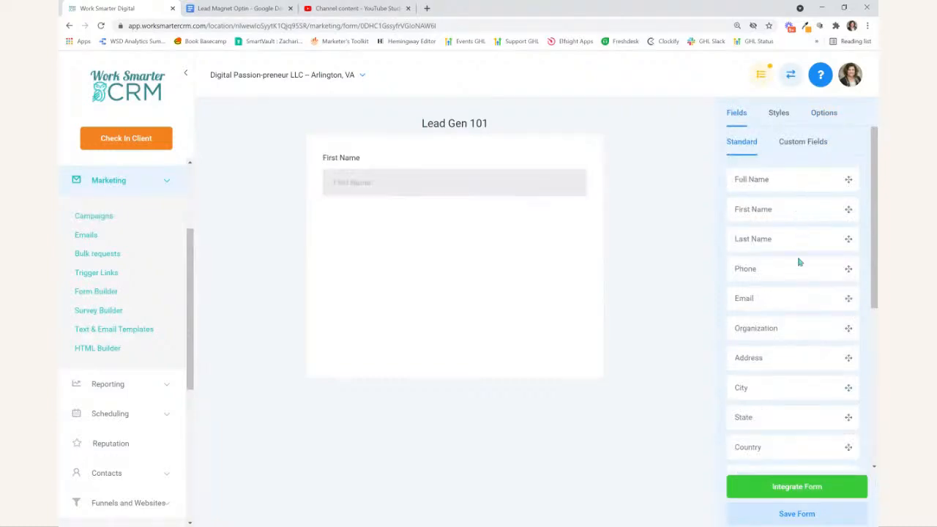
pyautogui.moveTo(782, 297); pyautogui.dragTo(473, 242)
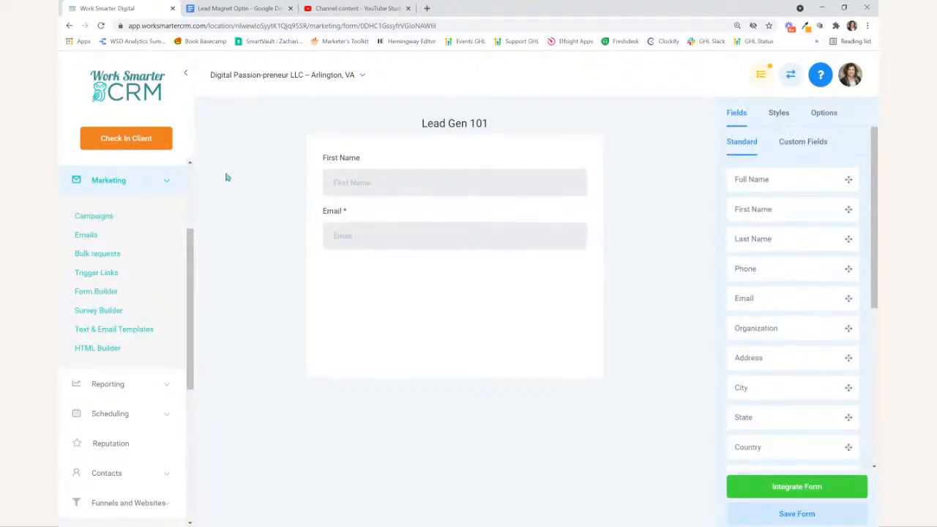
pyautogui.click(400, 195)
pyautogui.click(758, 288)
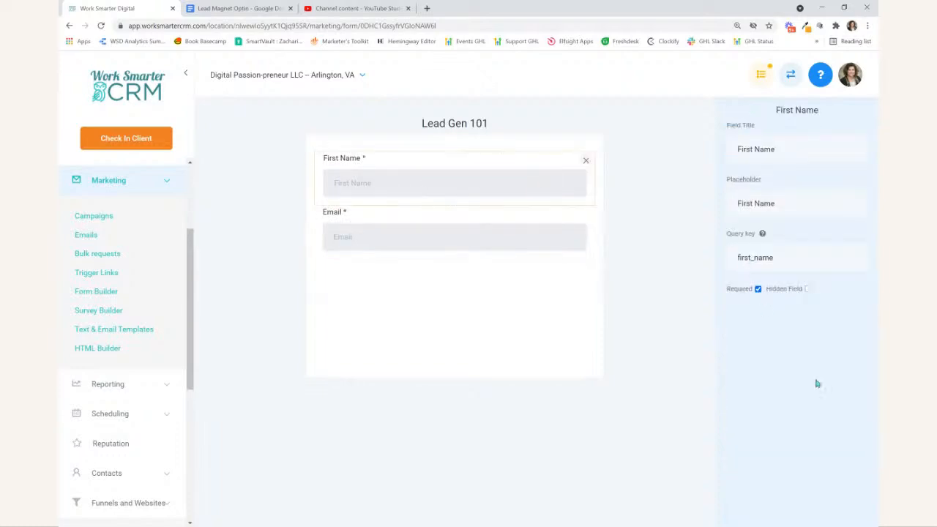
pyautogui.click(480, 322)
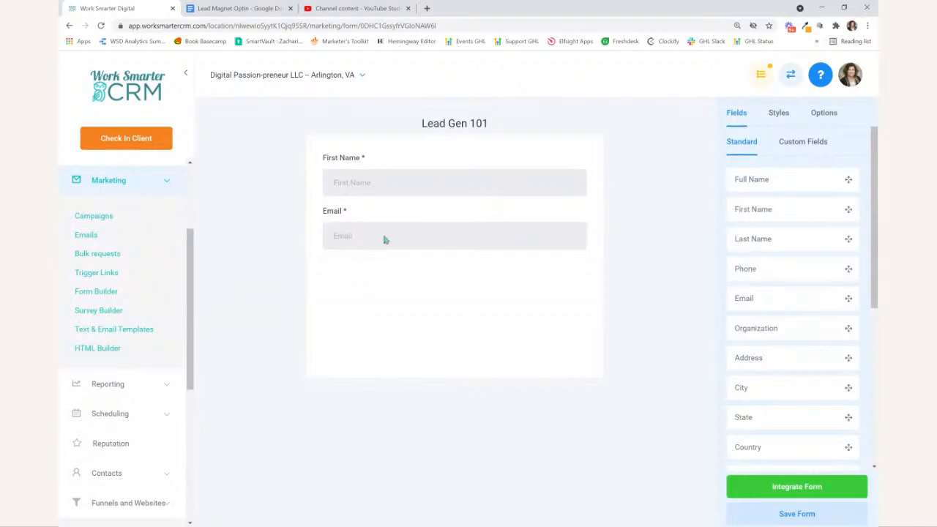
# - Add a full-width button below the Email field with background colour #20bdbe and a 10 px corner radius
pyautogui.scroll(-5, 795, 243)
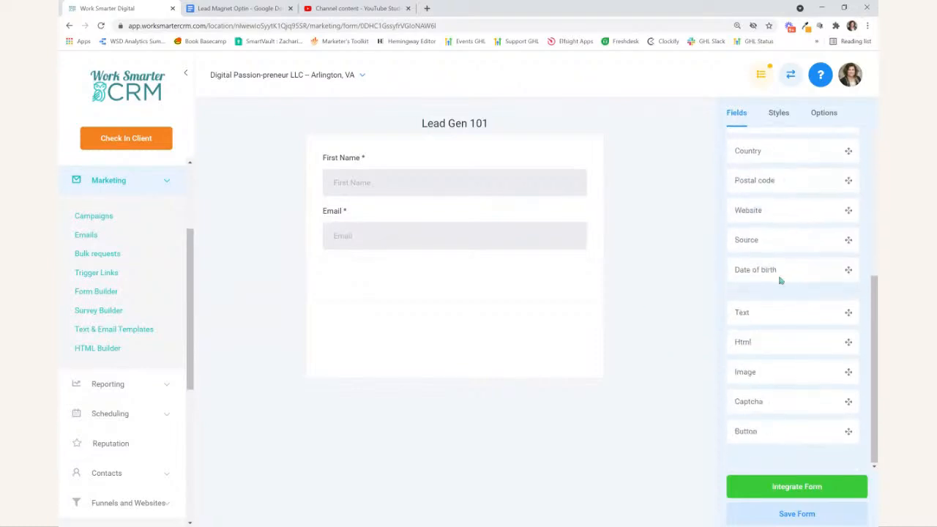
pyautogui.moveTo(752, 431); pyautogui.dragTo(418, 278)
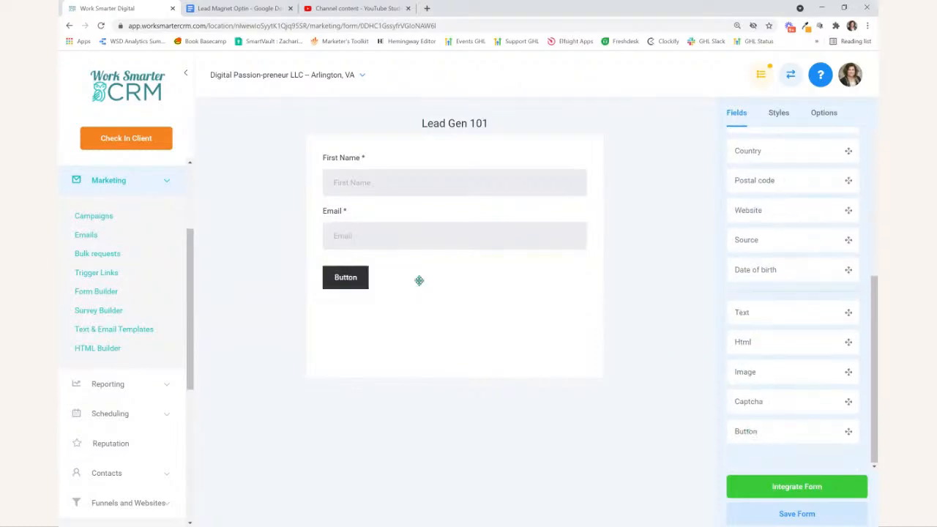
pyautogui.click(349, 289)
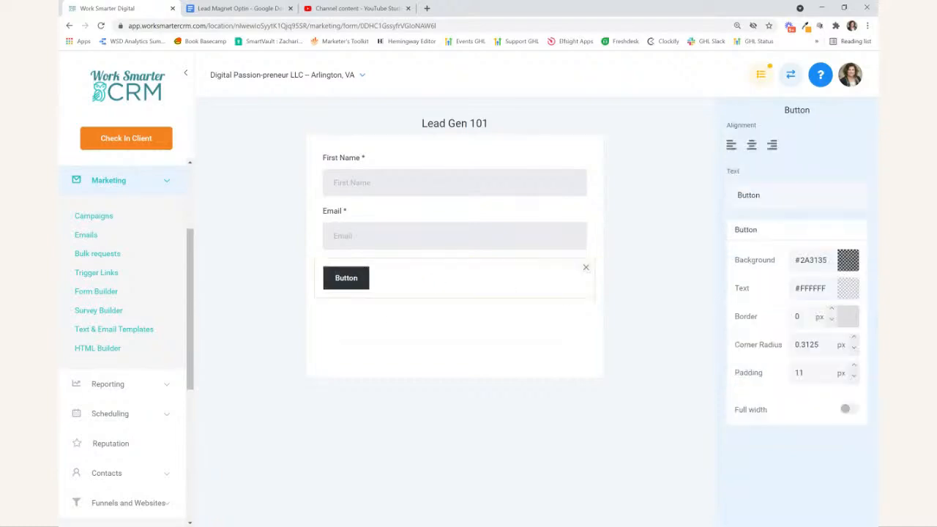
pyautogui.click(846, 409)
pyautogui.tripleClick(816, 261)
pyautogui.write('#20bdbe')
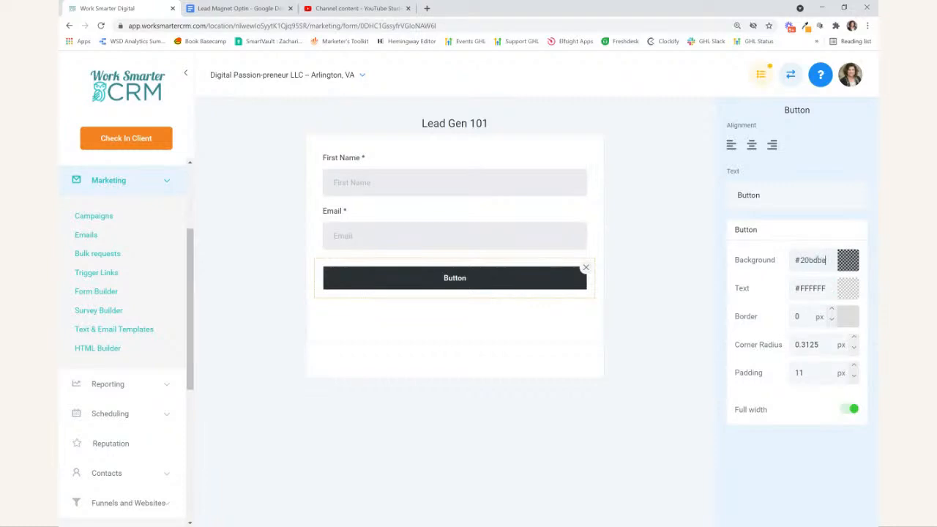
pyautogui.tripleClick(804, 344)
pyautogui.write('10')
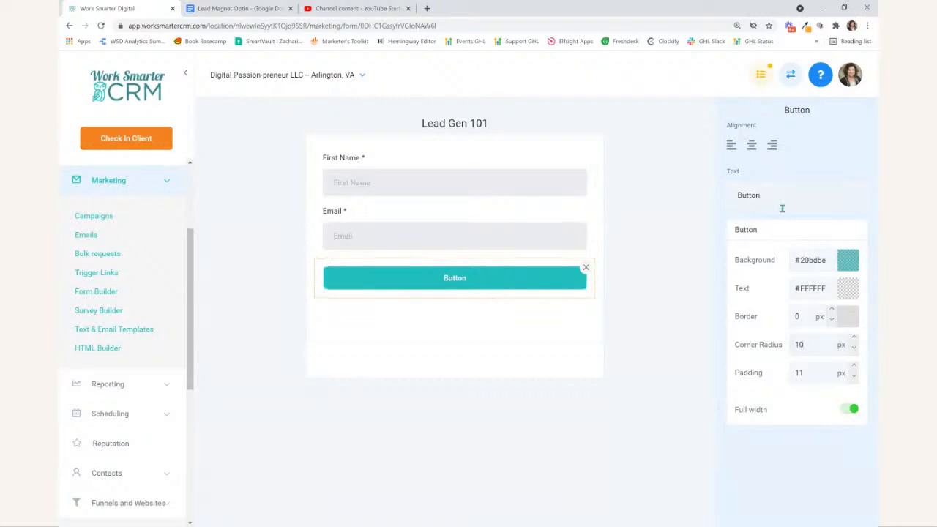
# - Set the button text to "Download the Lead Gen 101 Guide" and save the form
pyautogui.doubleClick(756, 195)
pyautogui.write('Download the Lead')
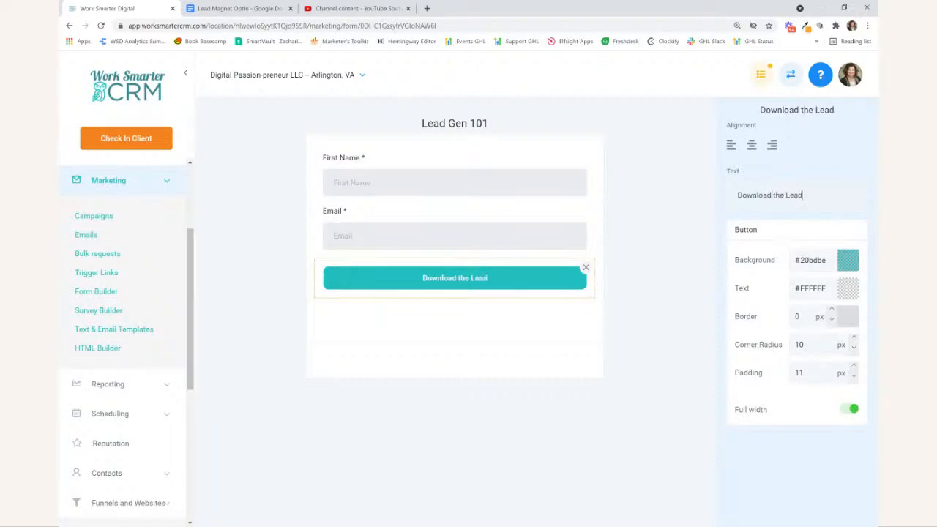
pyautogui.write(' Gen 101 Guide')
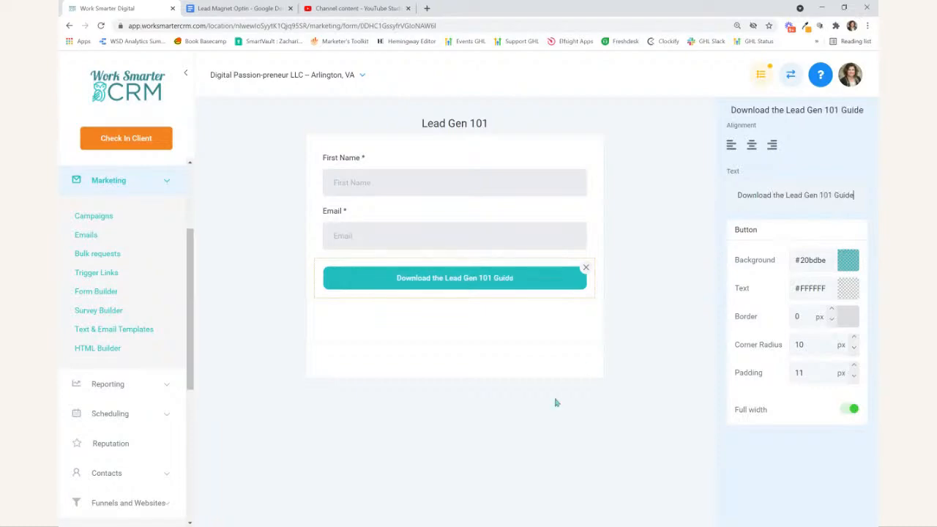
pyautogui.click(604, 427)
pyautogui.click(766, 523)
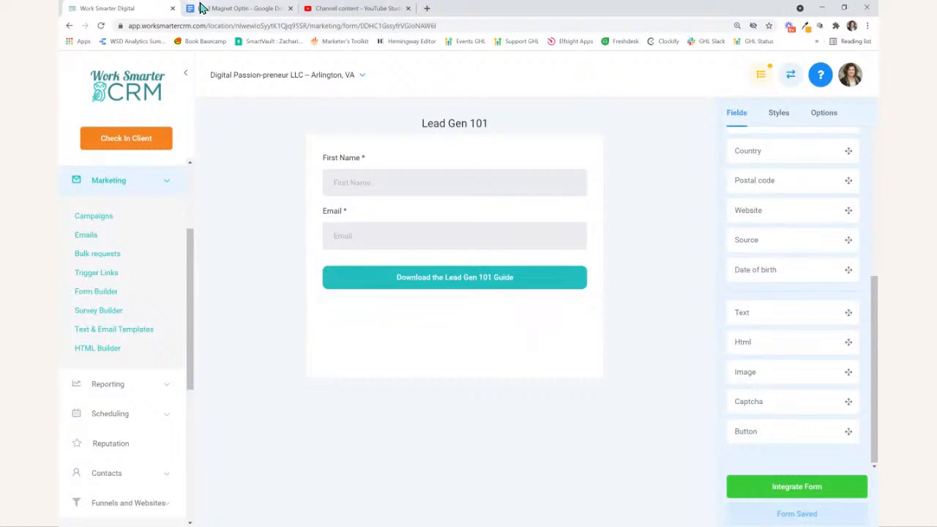
# - Create a new blank funnel named "Lead Gen 101"
pyautogui.scroll(-4, 168, 351)
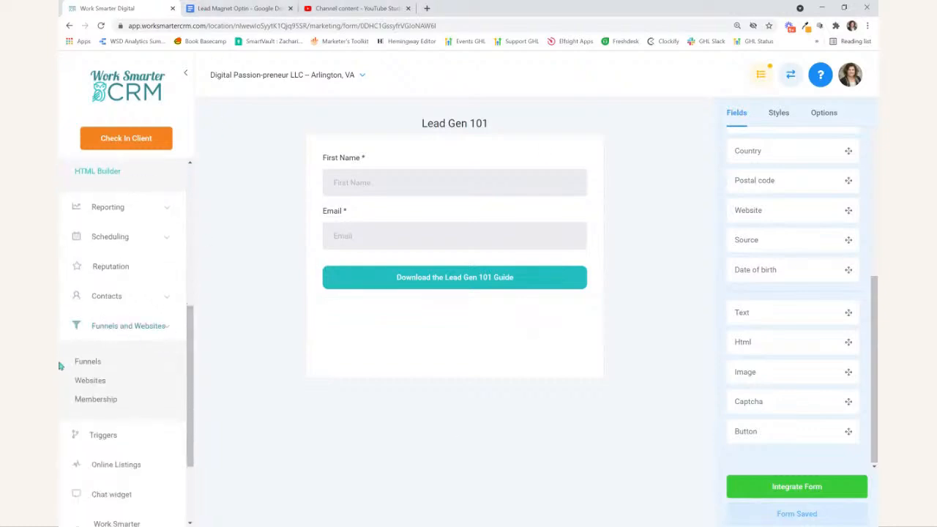
pyautogui.click(85, 362)
pyautogui.click(840, 128)
pyautogui.click(500, 152)
pyautogui.write('Lea')
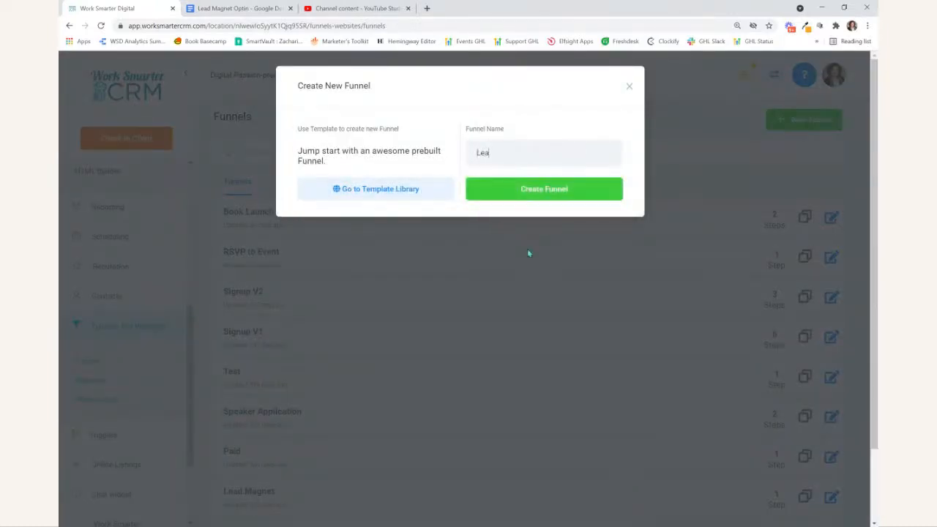
pyautogui.write('d Gen 101')
pyautogui.click(543, 189)
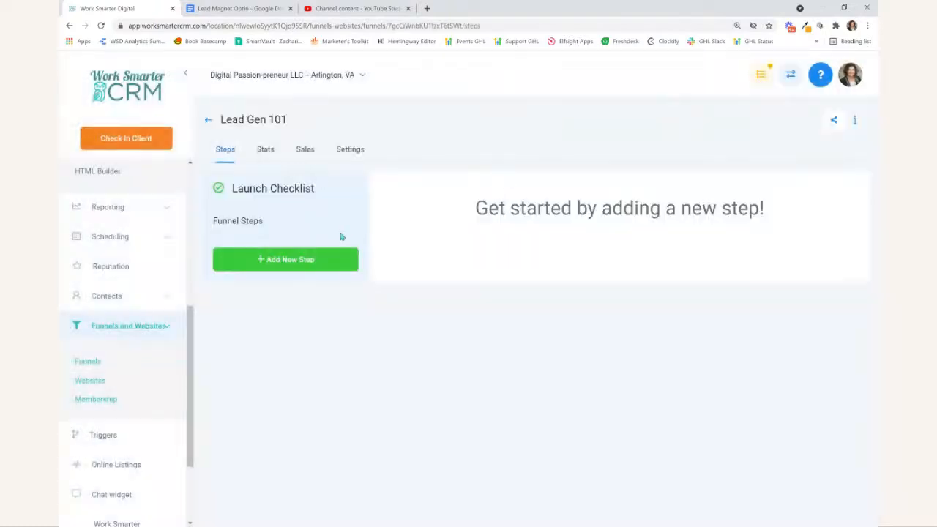
# - Add a funnel step with the page name "Lead Gen 101" and the path /leadgen101
pyautogui.click(288, 261)
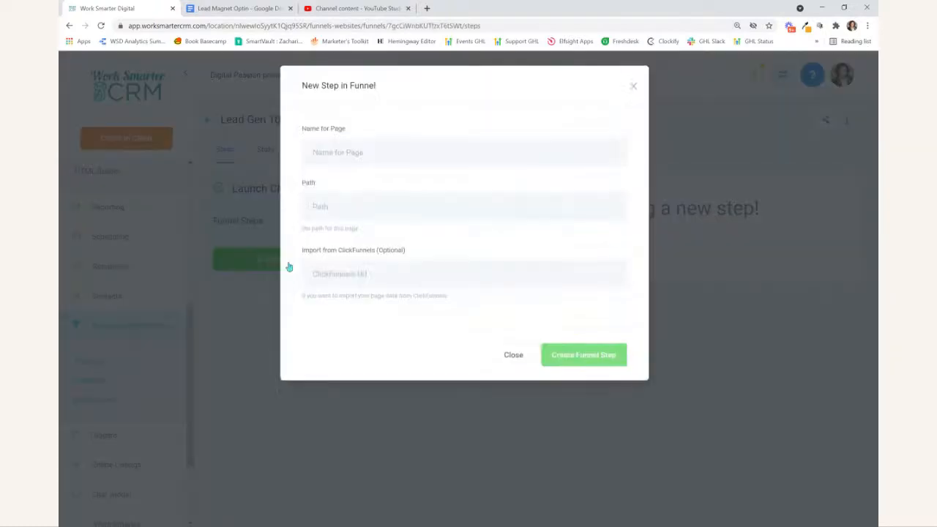
pyautogui.click(315, 149)
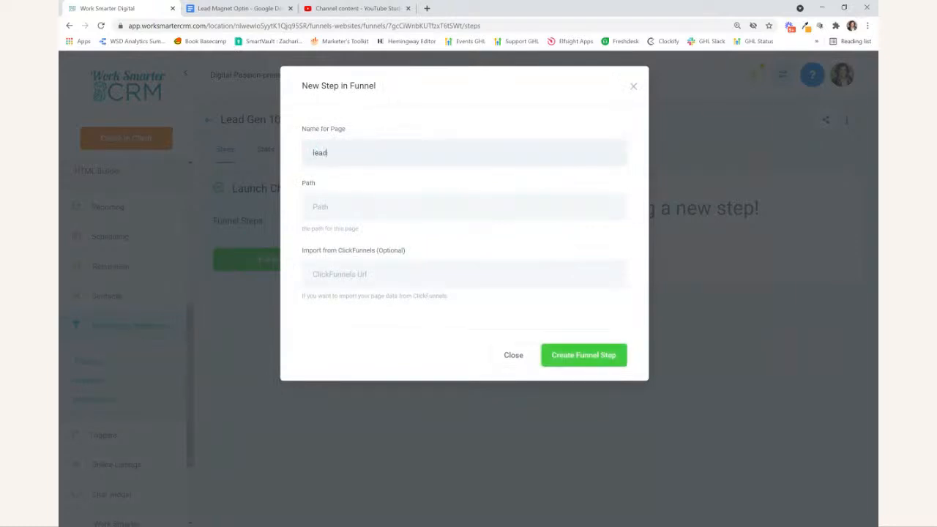
pyautogui.write('Lea')
pyautogui.write('/leadgen101')
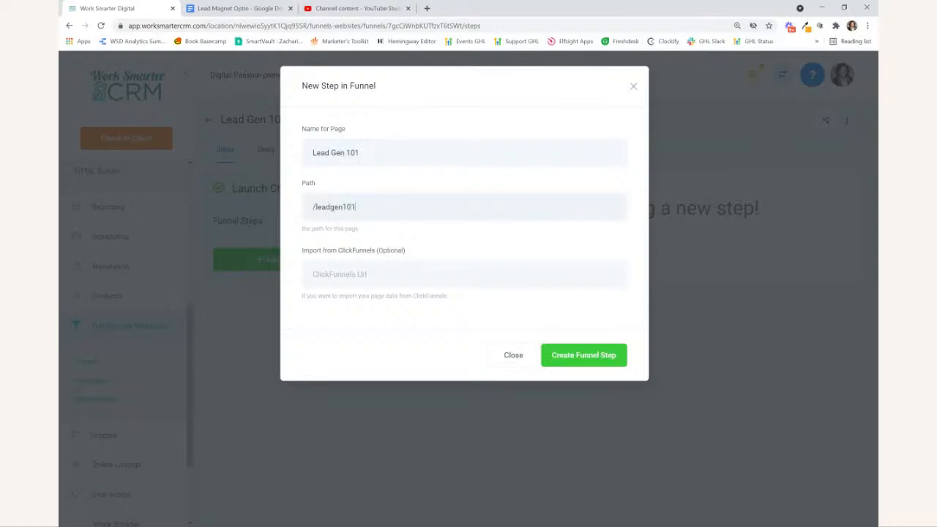
pyautogui.click(597, 356)
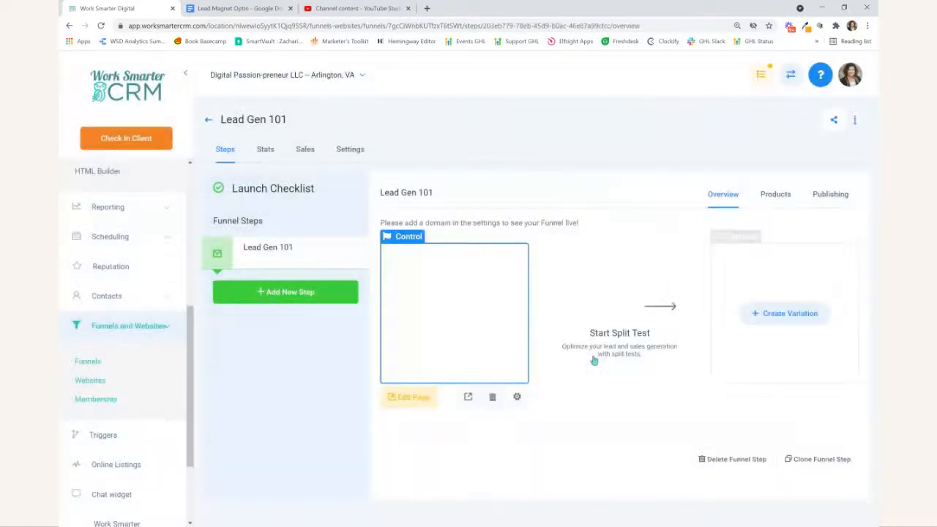
# - Open the Lead Gen 101 page for editing and add a full-width section containing a one-column row
pyautogui.click(398, 396)
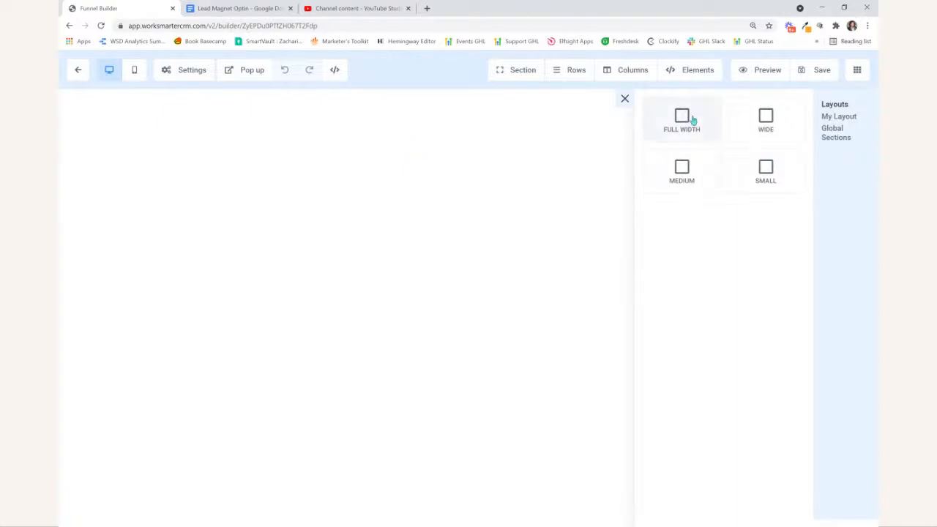
pyautogui.moveTo(698, 117); pyautogui.dragTo(580, 94)
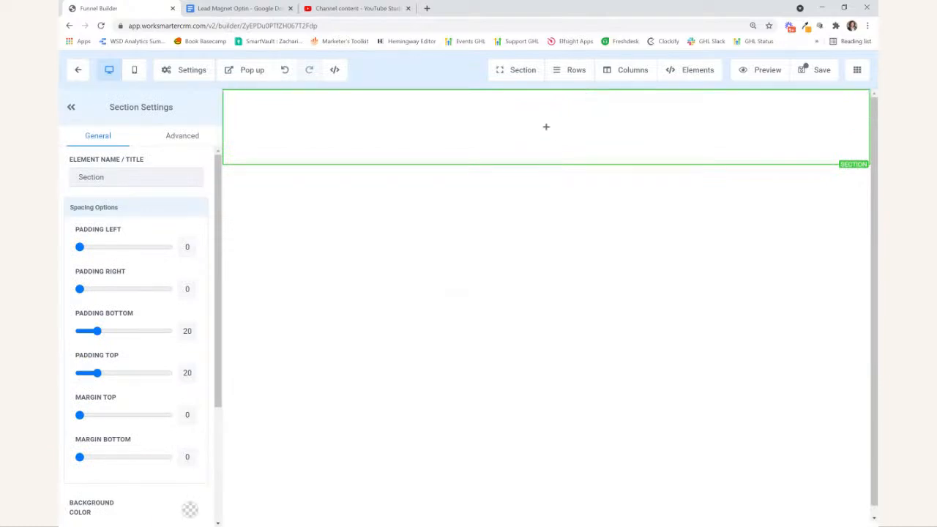
pyautogui.click(545, 125)
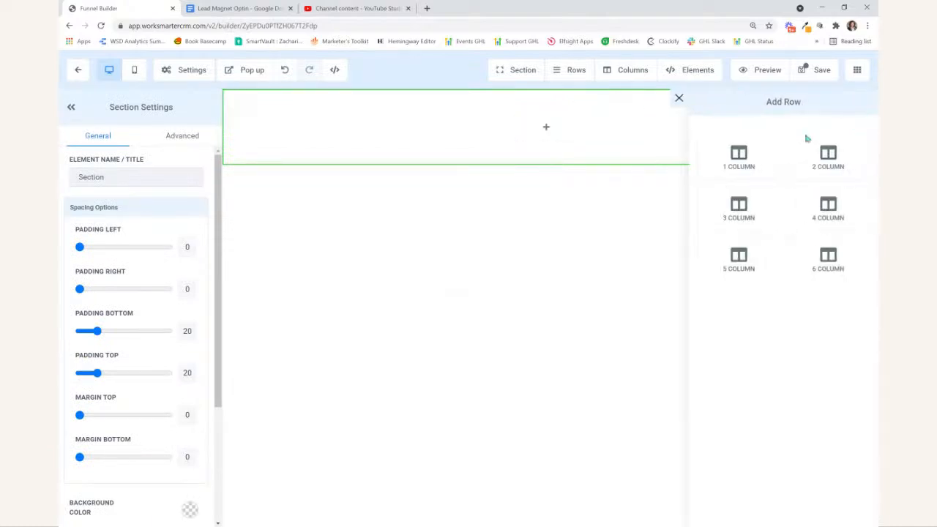
pyautogui.click(737, 157)
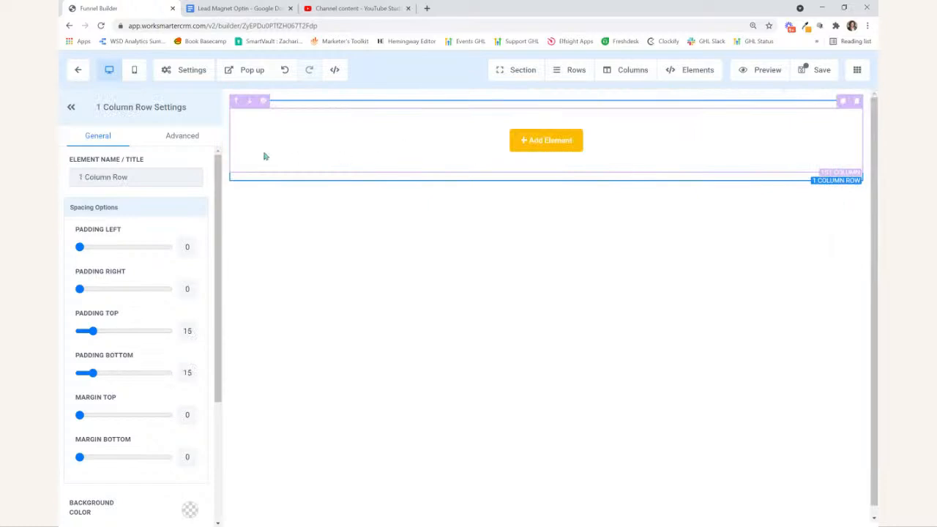
# - Add a headline to the column with the text "Feeling Lost & Struggling With Generating Leads For Your Business?" copied from the Lead Magnet Optin Google Doc
pyautogui.click(577, 137)
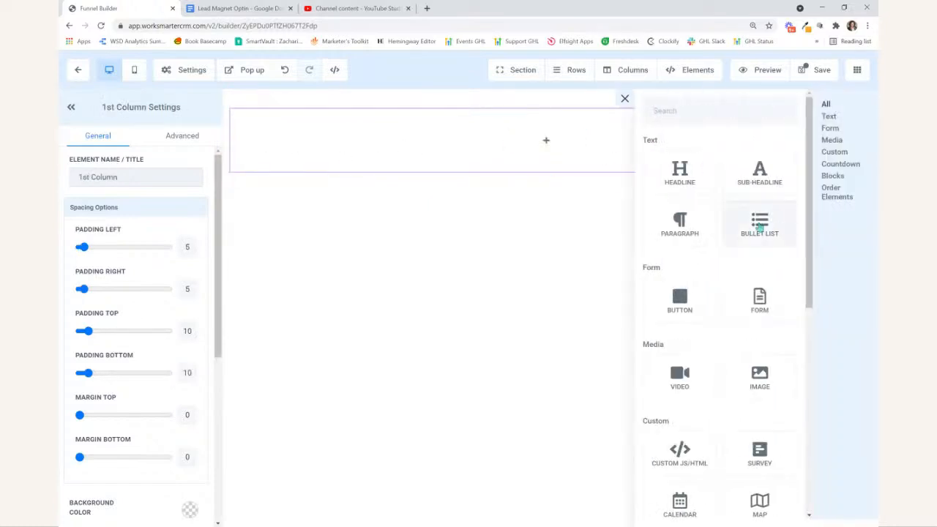
pyautogui.click(679, 180)
pyautogui.click(219, 9)
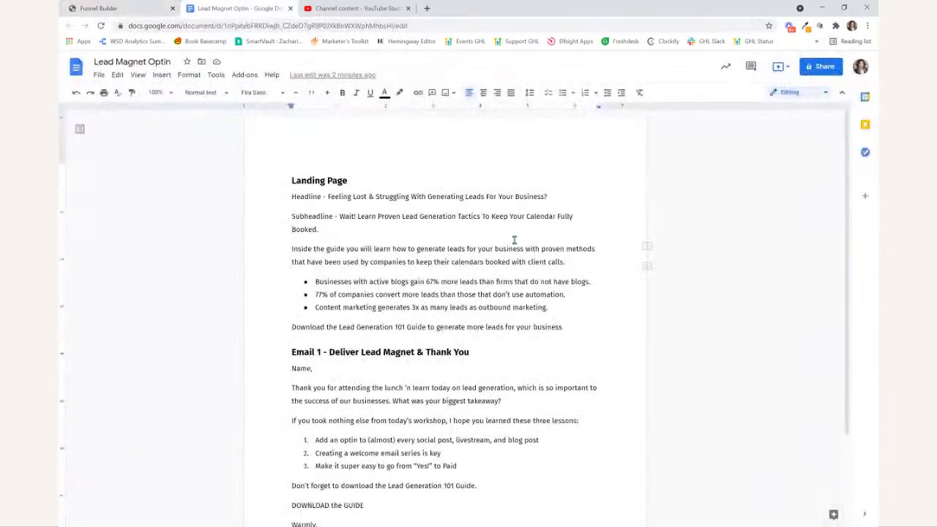
pyautogui.moveTo(327, 196); pyautogui.dragTo(546, 196)
pyautogui.hotkey('ctrl', 'c')
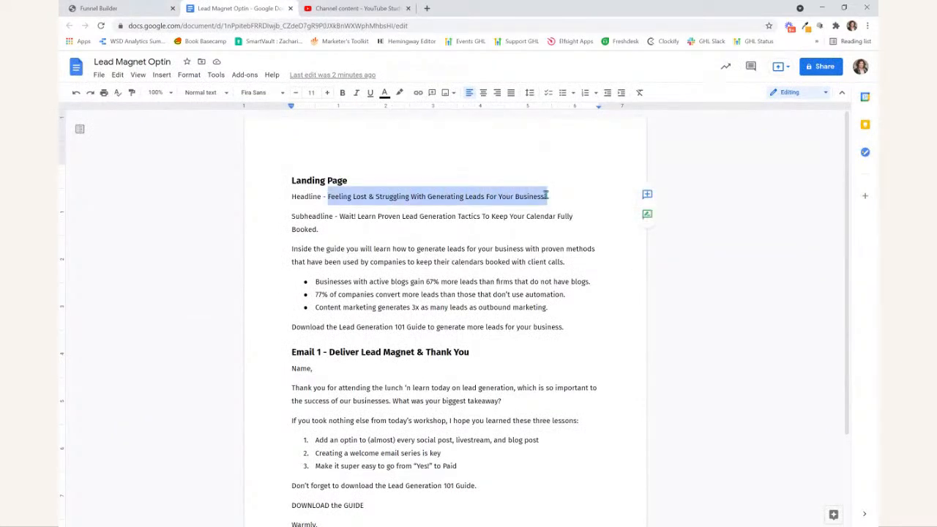
pyautogui.click(164, 9)
pyautogui.click(505, 124)
pyautogui.tripleClick(505, 124)
pyautogui.hotkey('ctrl', 'v')
# - Make the entire headline text bold
pyautogui.tripleClick(495, 125)
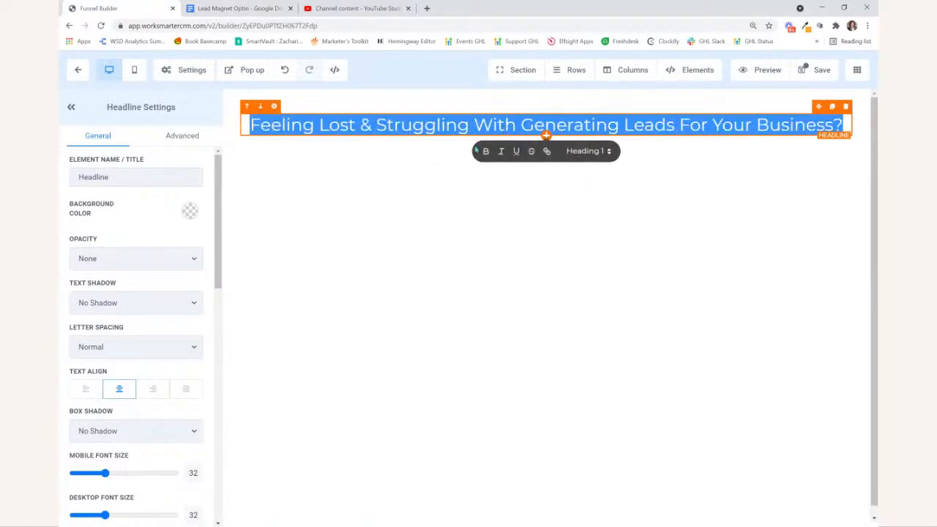
pyautogui.click(485, 151)
pyautogui.click(563, 242)
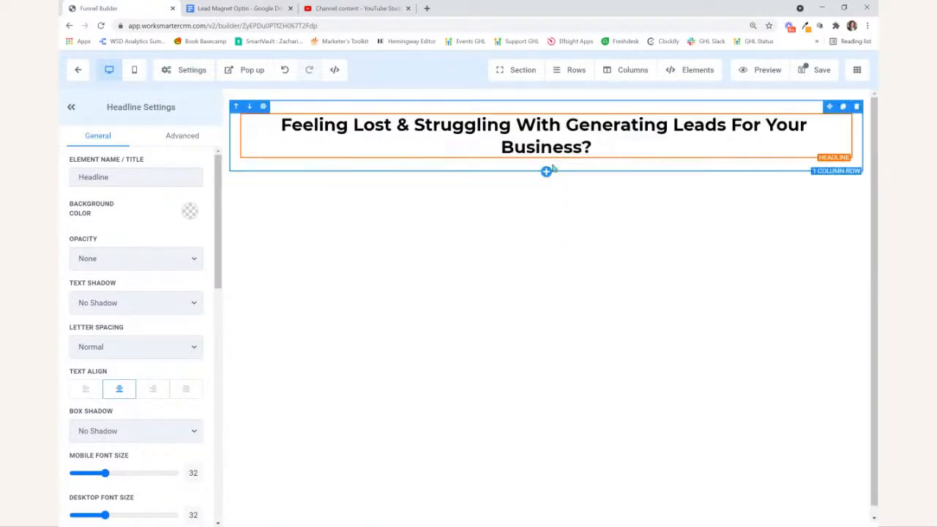
# - Add a sub-headline under the headline reading "Learn Proven Lead Generation Tactics To Keep Your Calendar Fully Booked.", copied from the Google Doc, without a trailing blank line
pyautogui.click(546, 172)
pyautogui.click(761, 174)
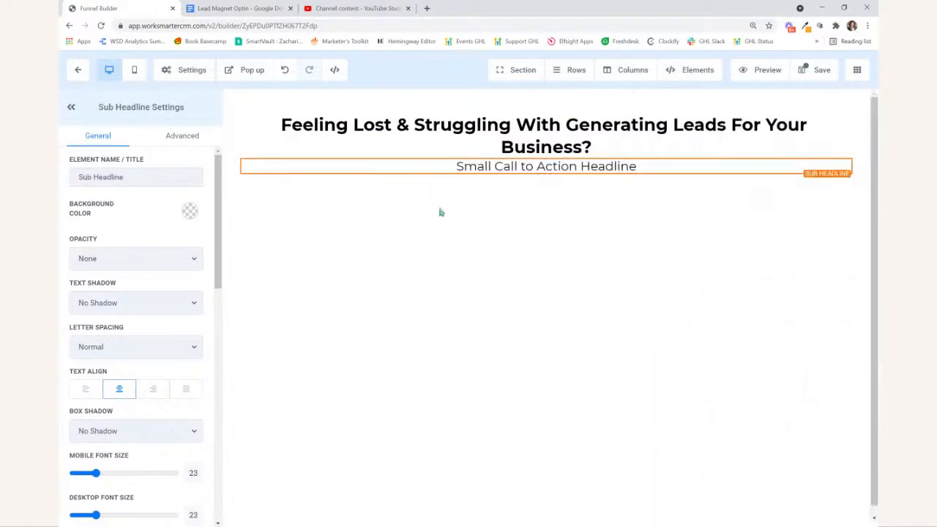
pyautogui.click(216, 9)
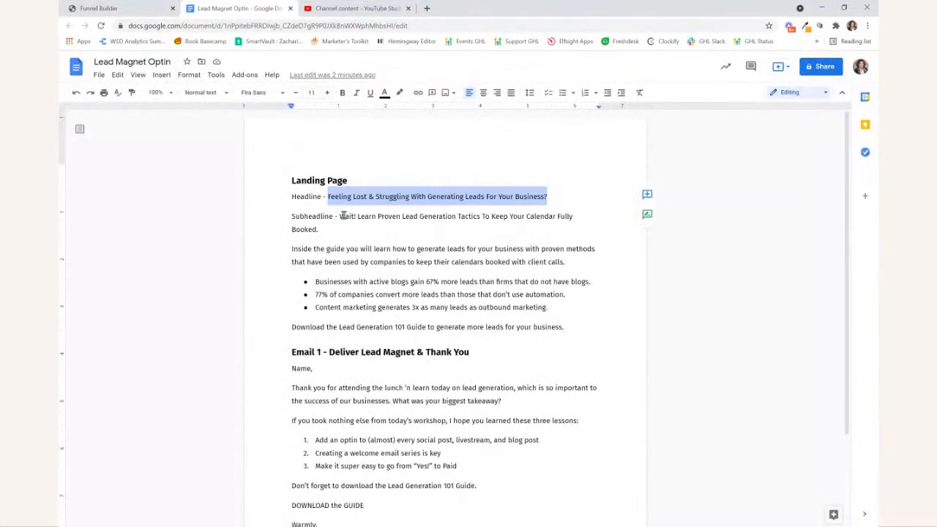
pyautogui.moveTo(357, 216); pyautogui.dragTo(359, 229)
pyautogui.hotkey('ctrl', 'c')
pyautogui.click(100, 7)
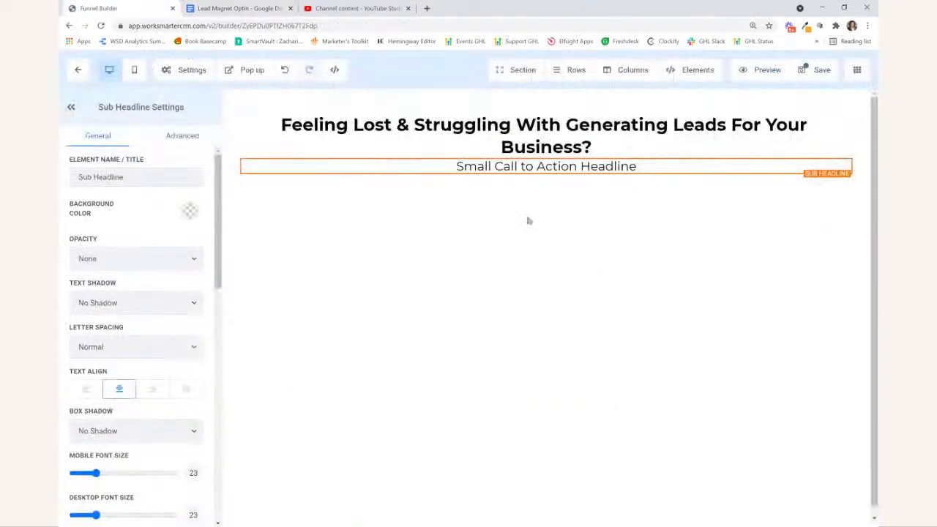
pyautogui.doubleClick(528, 166)
pyautogui.hotkey('ctrl', 'a')
pyautogui.hotkey('ctrl', 'v')
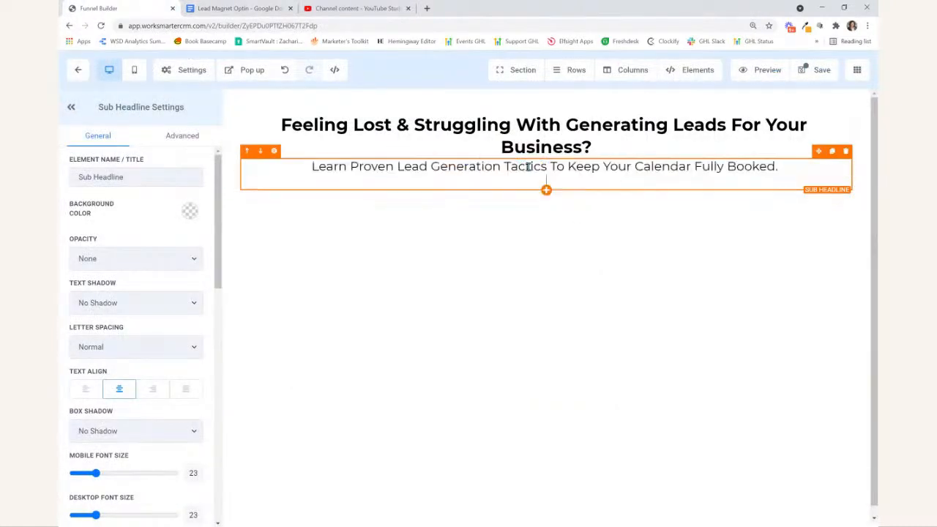
pyautogui.press('BackSpace')
pyautogui.click(530, 166)
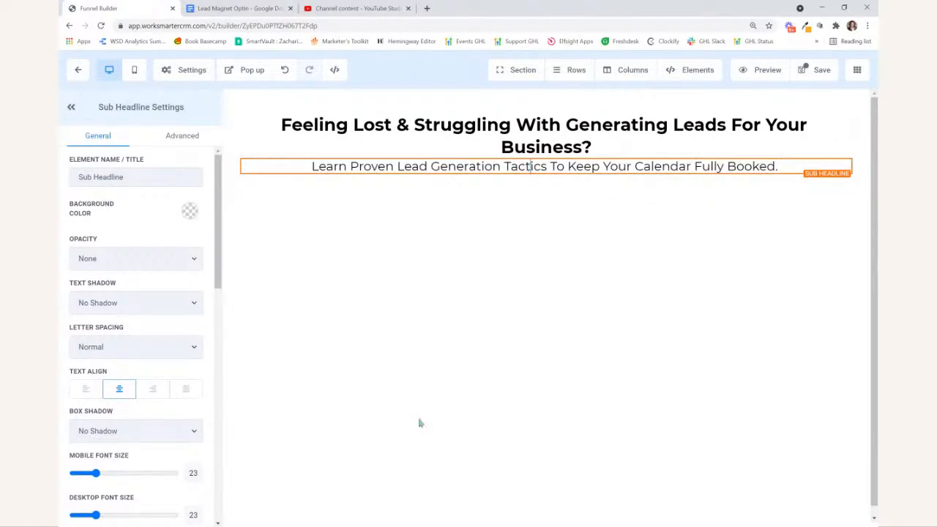
# - Set the sub-headline's desktop and mobile font sizes to 21
pyautogui.scroll(-1, 176, 420)
pyautogui.doubleClick(192, 423)
pyautogui.write('21')
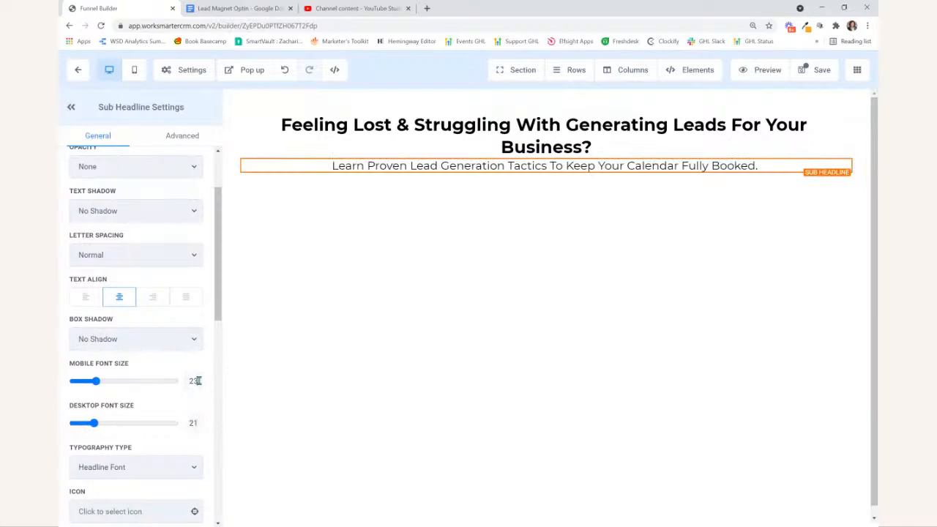
# - Set the main headline's desktop and mobile font sizes to 28
pyautogui.click(541, 150)
pyautogui.doubleClick(192, 423)
pyautogui.write('28')
pyautogui.doubleClick(191, 380)
pyautogui.write('28')
# - Set the top margin of the sub-headline to 10
pyautogui.click(412, 140)
pyautogui.scroll(-4, 128, 319)
pyautogui.scroll(-5, 125, 319)
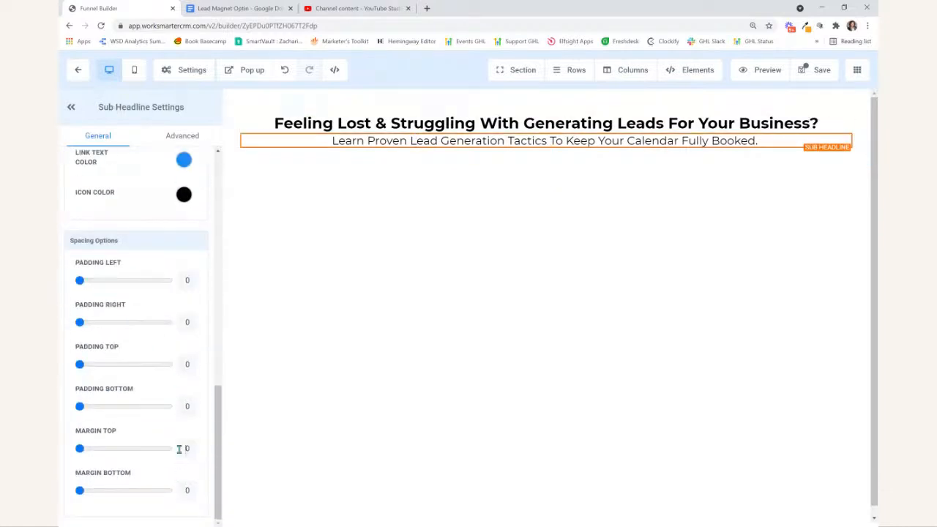
pyautogui.write('1')
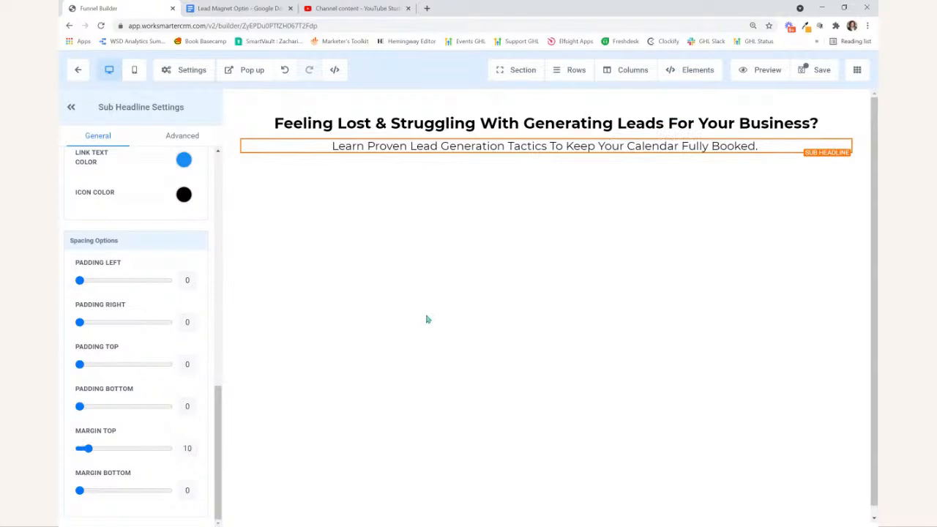
pyautogui.click(476, 125)
pyautogui.click(487, 144)
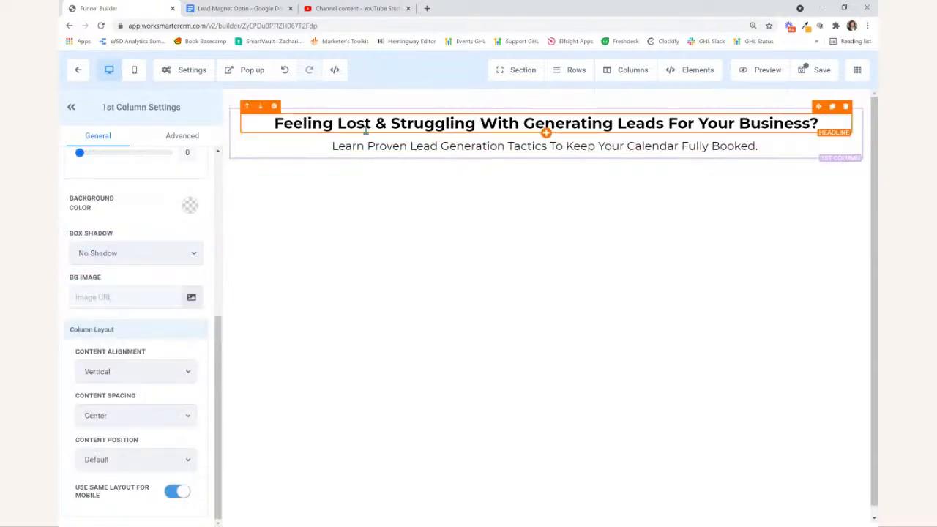
pyautogui.click(726, 125)
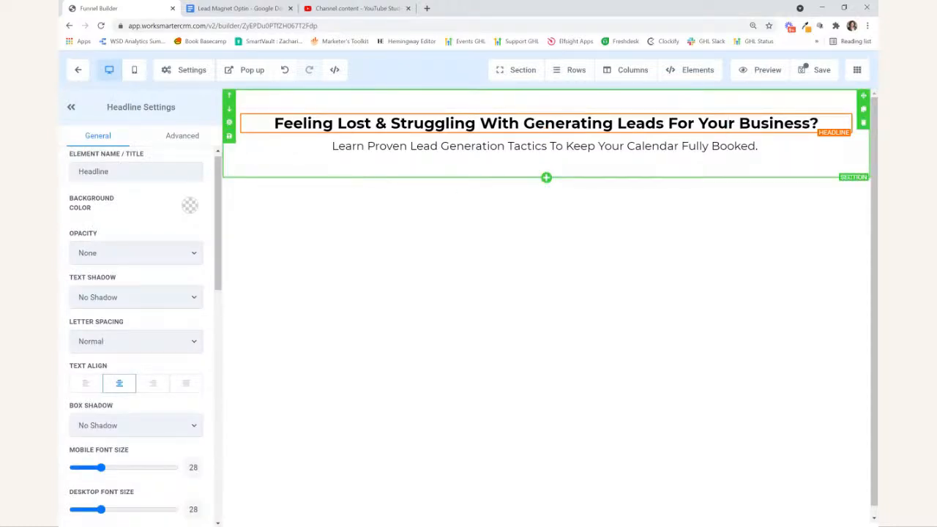
pyautogui.click(388, 146)
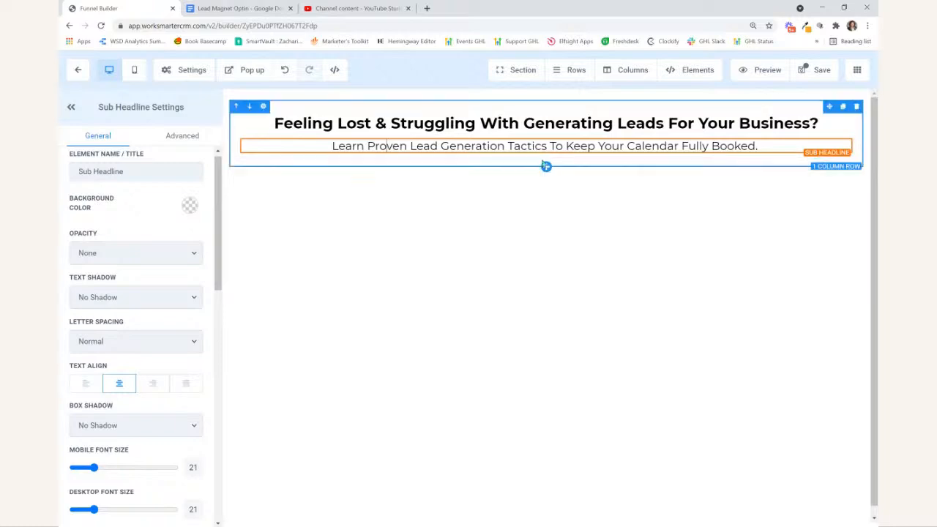
# - Add a two-column row below the headline row and place the Lead Gen 101 form in its first column
pyautogui.click(546, 167)
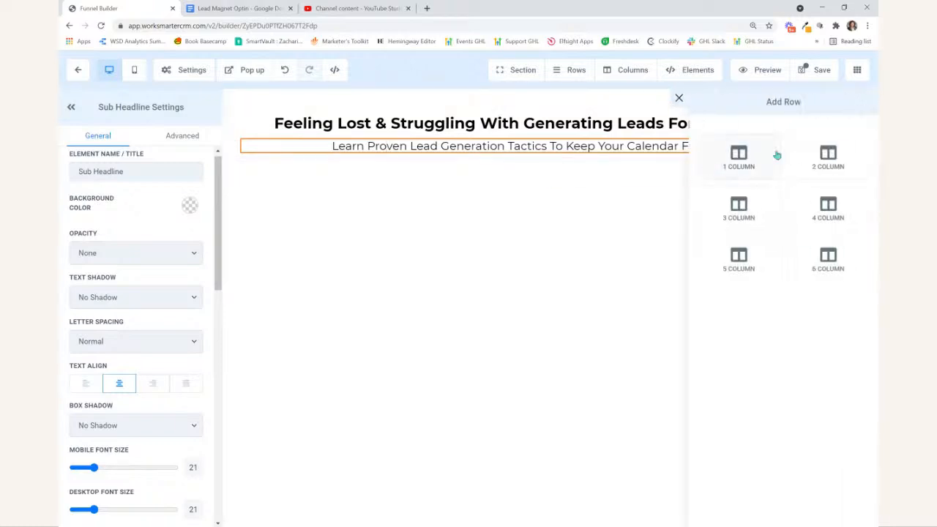
pyautogui.click(839, 155)
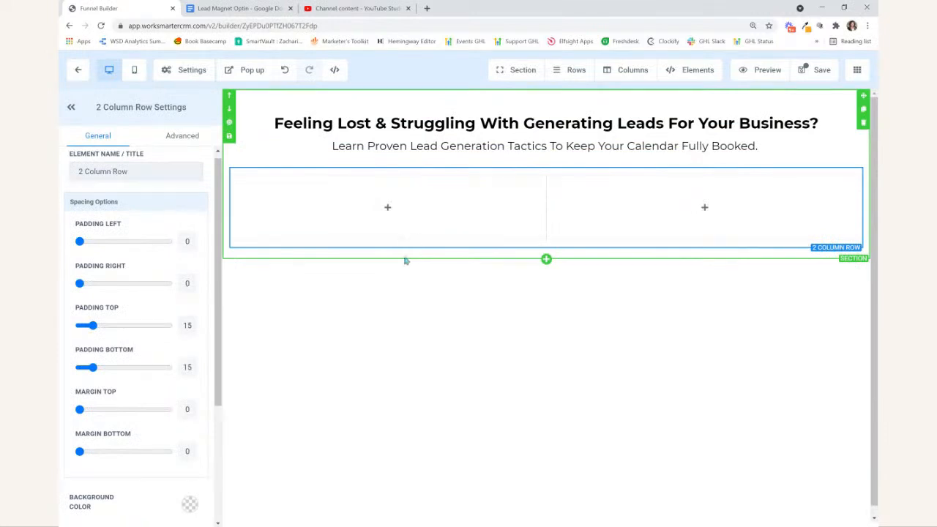
pyautogui.click(385, 214)
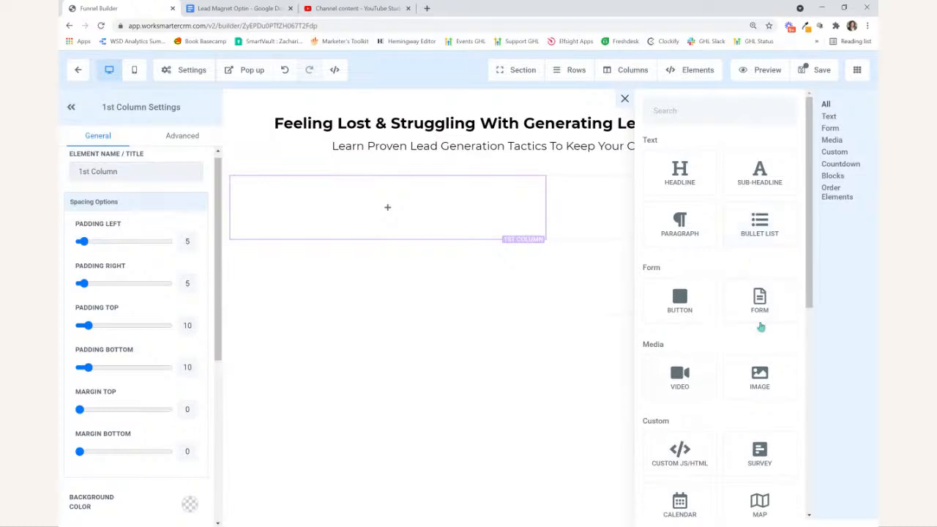
pyautogui.click(759, 300)
pyautogui.click(295, 254)
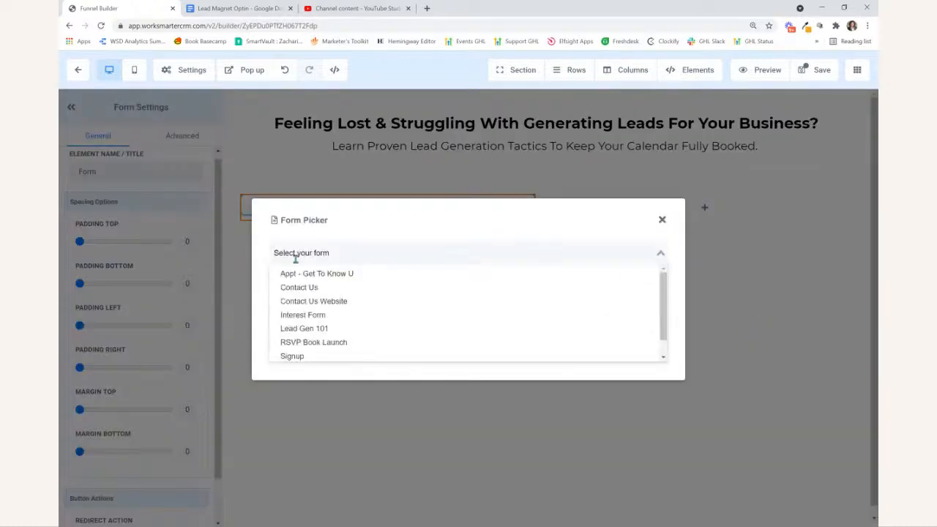
pyautogui.click(296, 328)
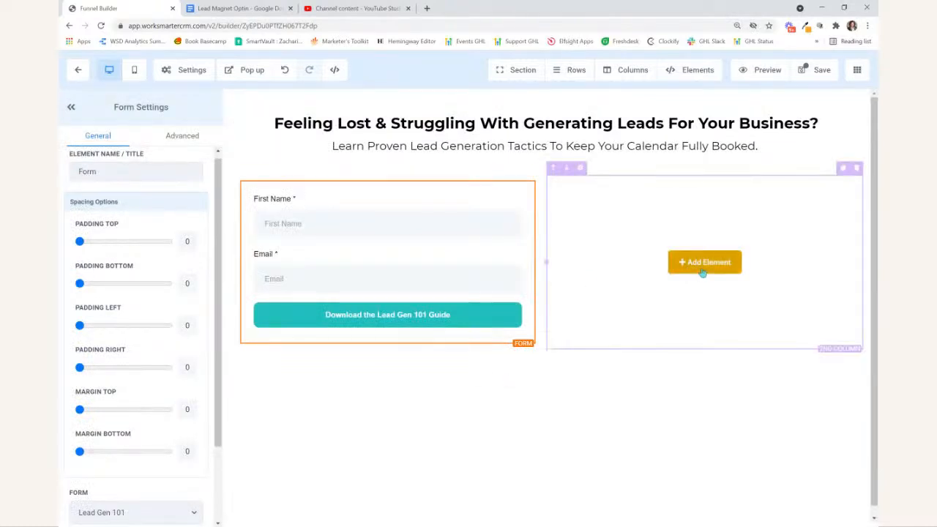
# - Add an image to the second column using the Lead Generation 101 laptop mockup from the media library
pyautogui.click(702, 272)
pyautogui.click(765, 383)
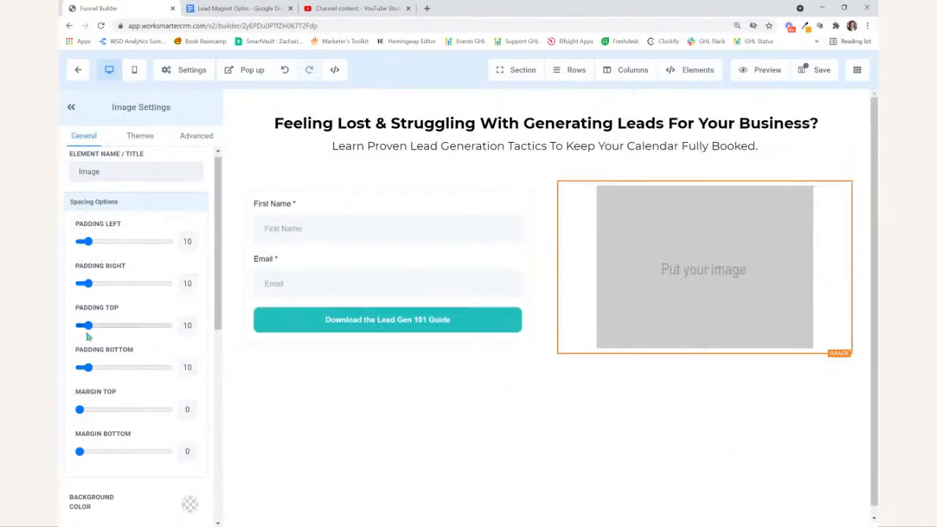
pyautogui.scroll(-5, 147, 329)
pyautogui.click(191, 247)
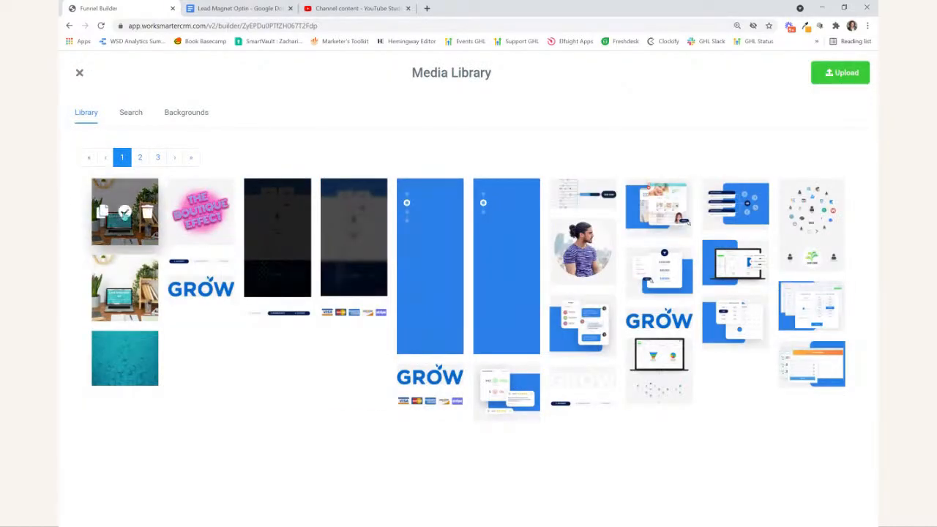
pyautogui.click(122, 213)
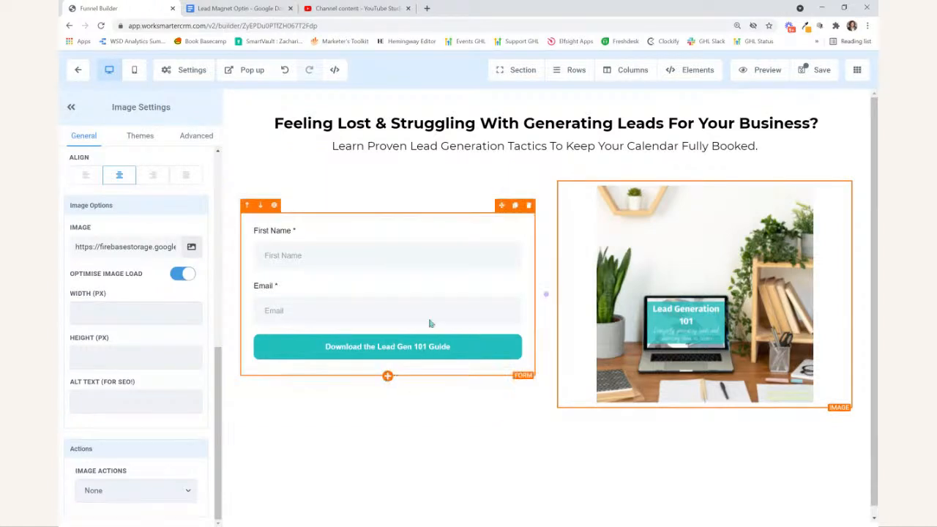
# - Insert a new sub-headline element above the form in the first column
pyautogui.click(690, 69)
pyautogui.click(691, 93)
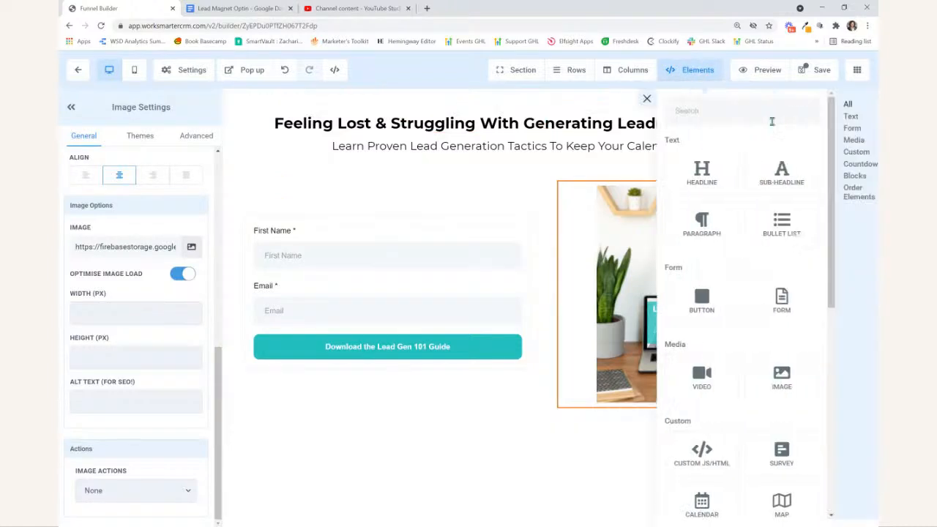
pyautogui.moveTo(830, 175); pyautogui.dragTo(323, 223)
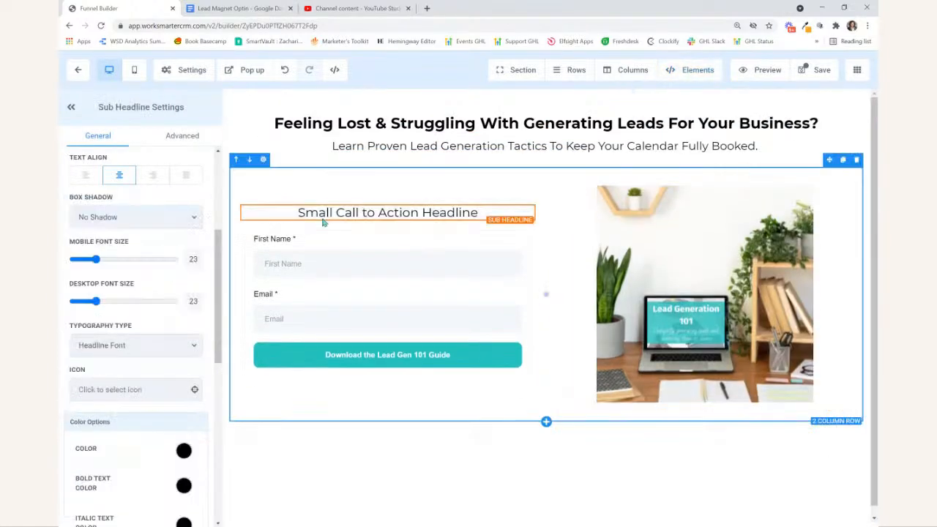
# - Replace the placeholder sub-headline above the form with the Google Doc's landing page paragraph beginning "Inside the guide you will learn how to generate leads"
pyautogui.click(208, 9)
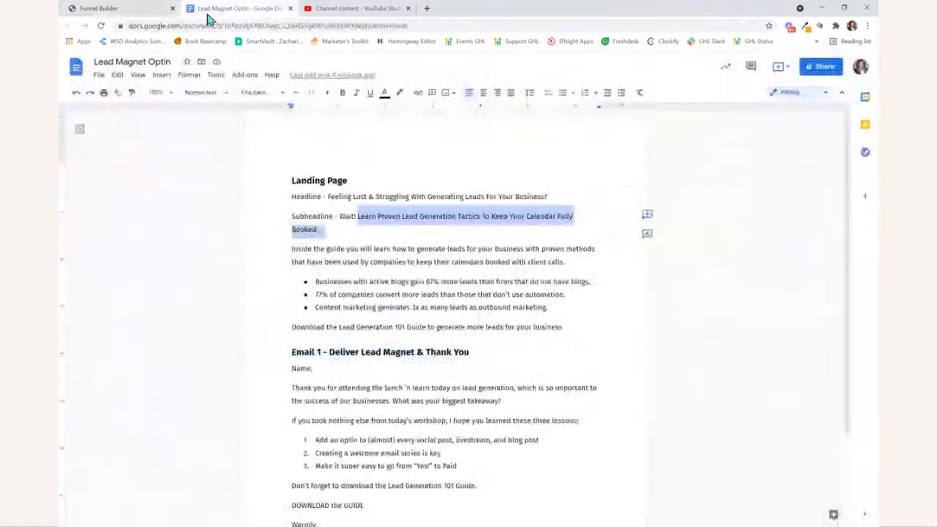
pyautogui.click(352, 307)
pyautogui.moveTo(290, 247); pyautogui.dragTo(607, 263)
pyautogui.hotkey('ctrl', 'c')
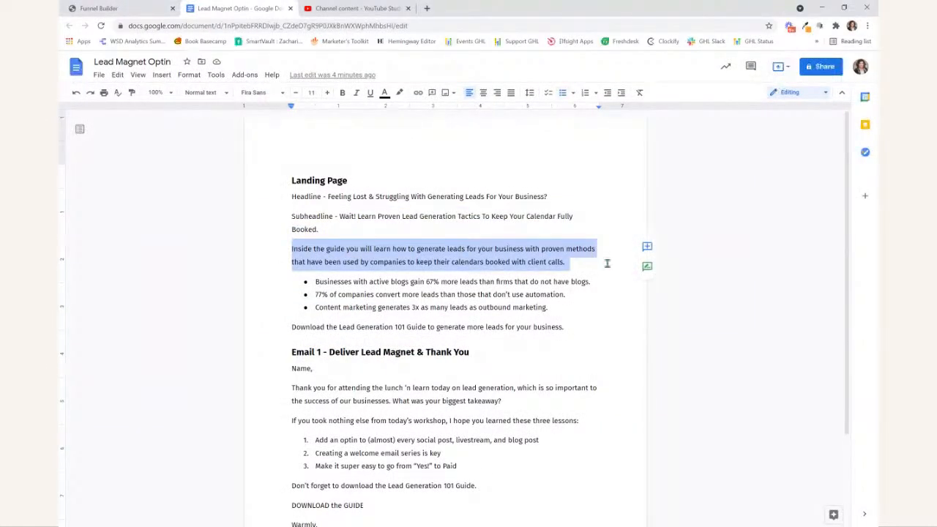
pyautogui.click(98, 8)
pyautogui.click(341, 224)
pyautogui.doubleClick(347, 213)
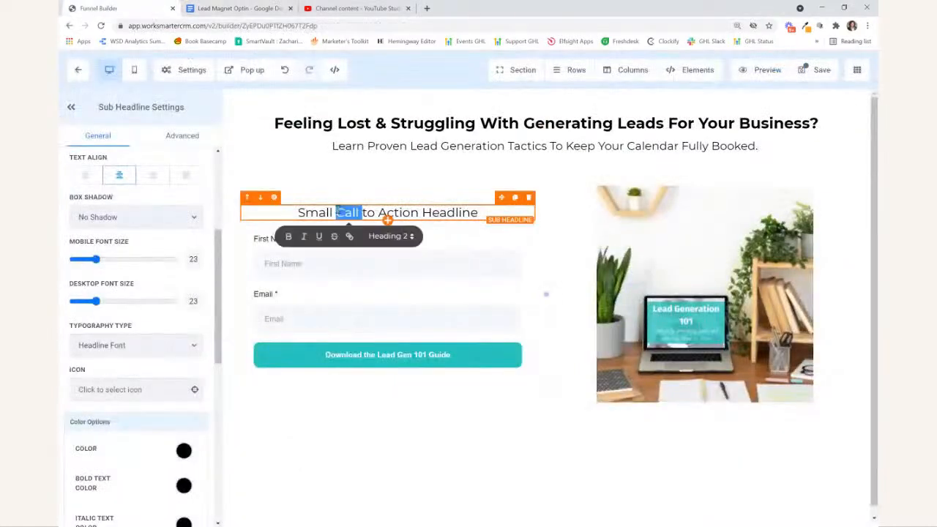
pyautogui.tripleClick(337, 211)
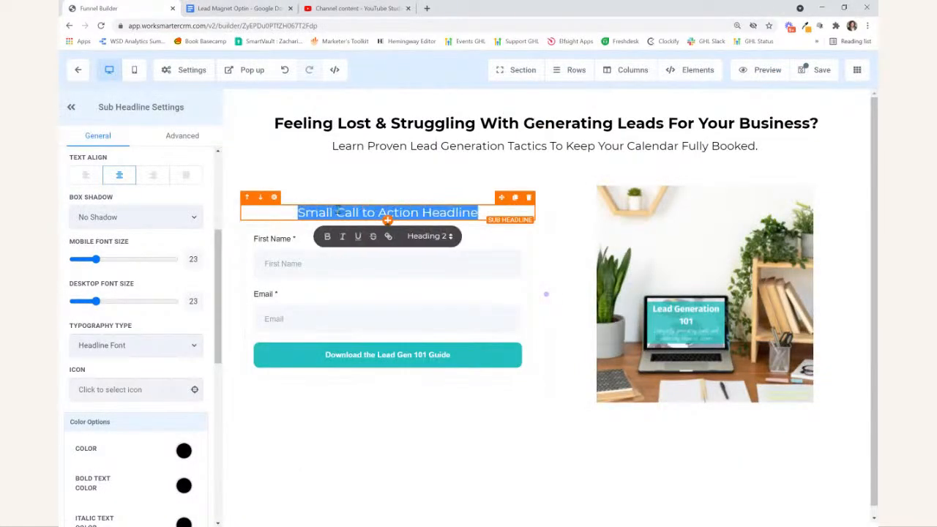
pyautogui.hotkey('ctrl', 'v')
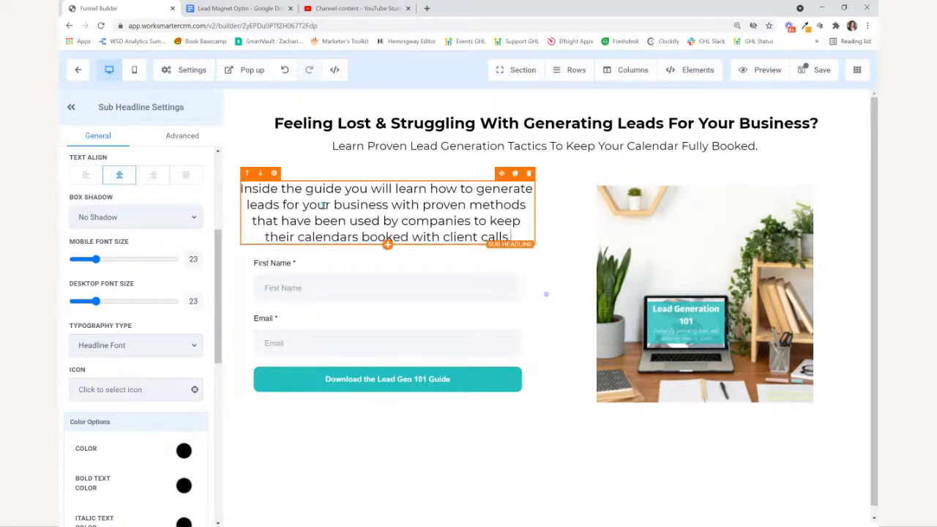
# - Set the desktop and mobile font sizes of the text above the form to 16 and align it left
pyautogui.doubleClick(189, 302)
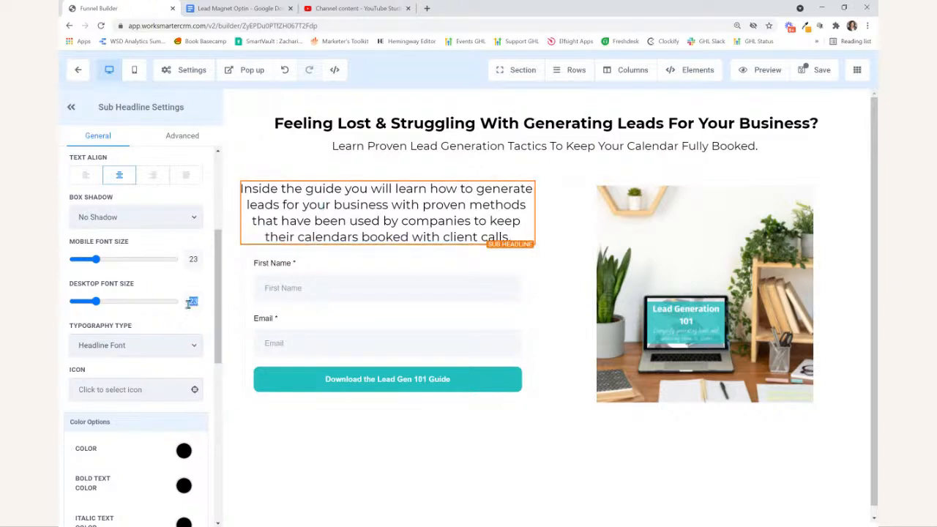
pyautogui.write('18')
pyautogui.doubleClick(189, 260)
pyautogui.write('18')
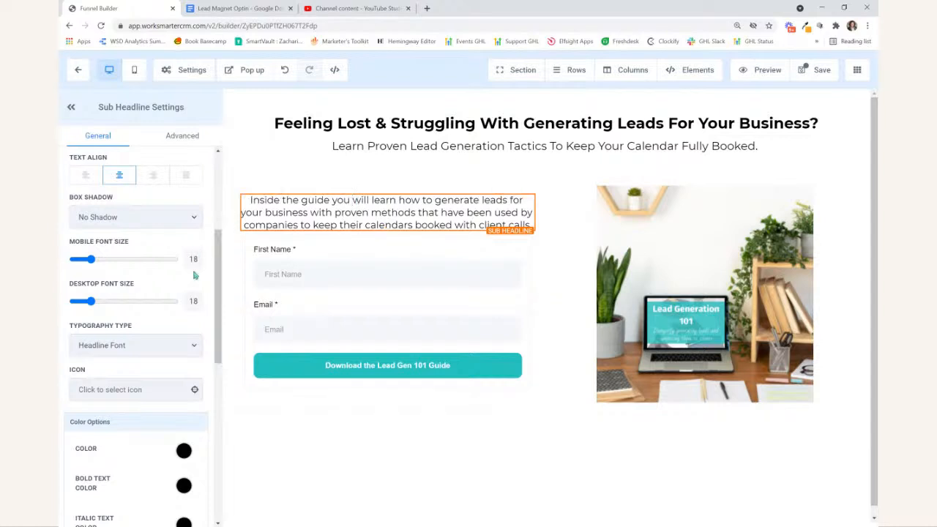
pyautogui.write('16')
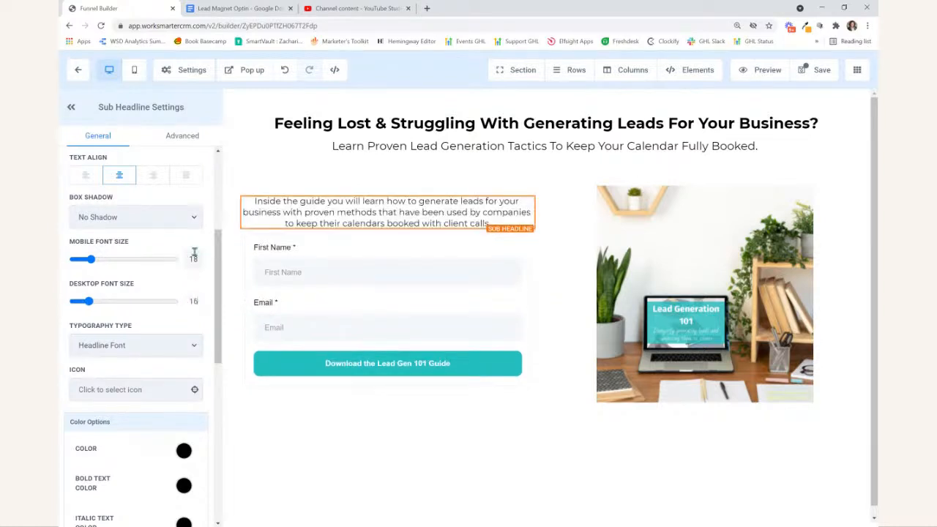
pyautogui.click(85, 176)
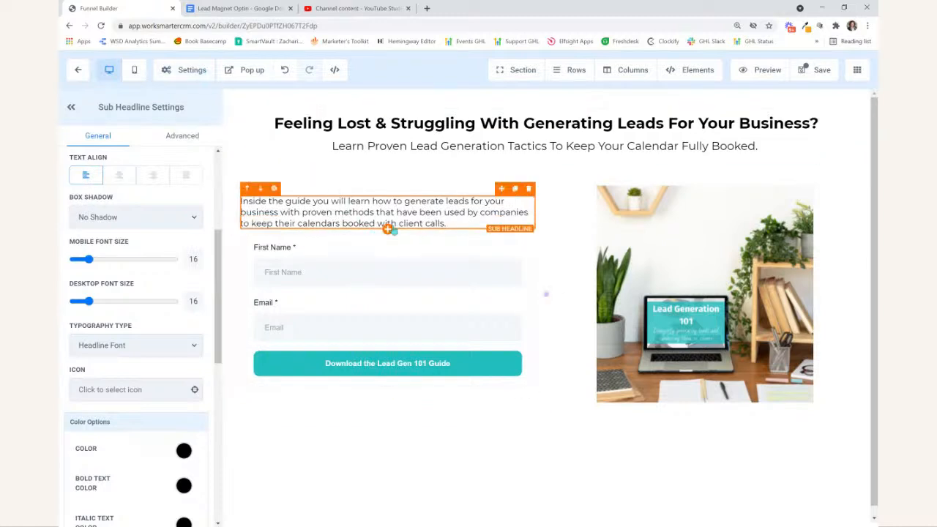
# - Insert a bullet list element between the "Inside the guide" paragraph and the form
pyautogui.click(386, 228)
pyautogui.click(757, 221)
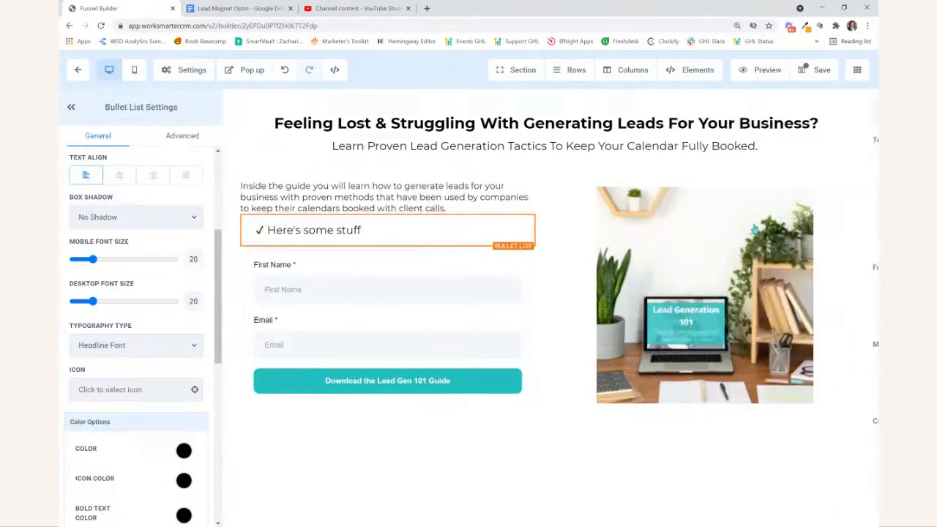
# - Try to replace the placeholder bullet text with the landing page's bullet points copied from the Google Doc
pyautogui.click(249, 9)
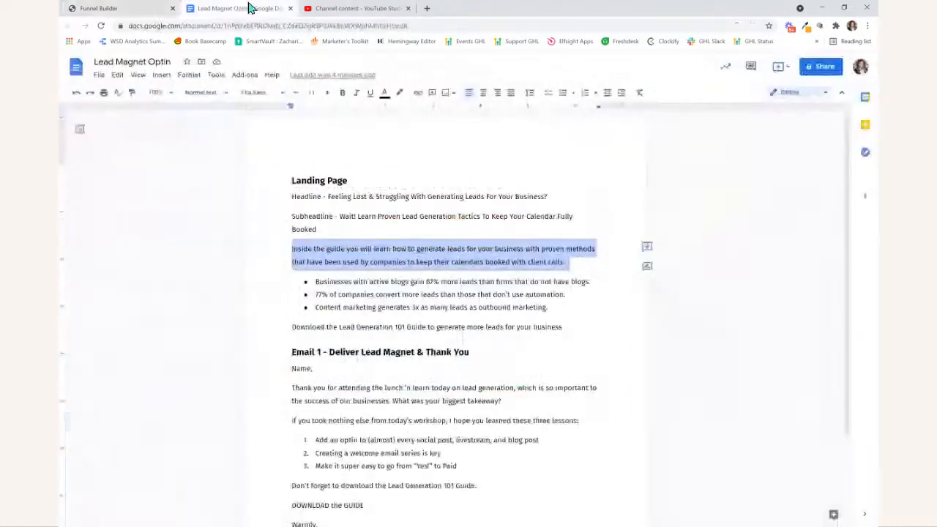
pyautogui.click(320, 282)
pyautogui.moveTo(319, 282); pyautogui.dragTo(548, 306)
pyautogui.click(548, 306)
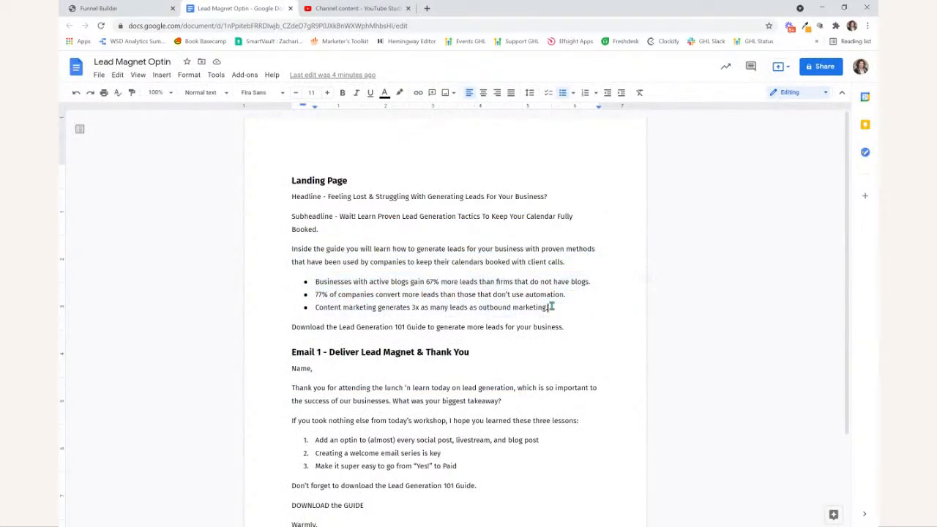
pyautogui.click(147, 9)
pyautogui.click(266, 229)
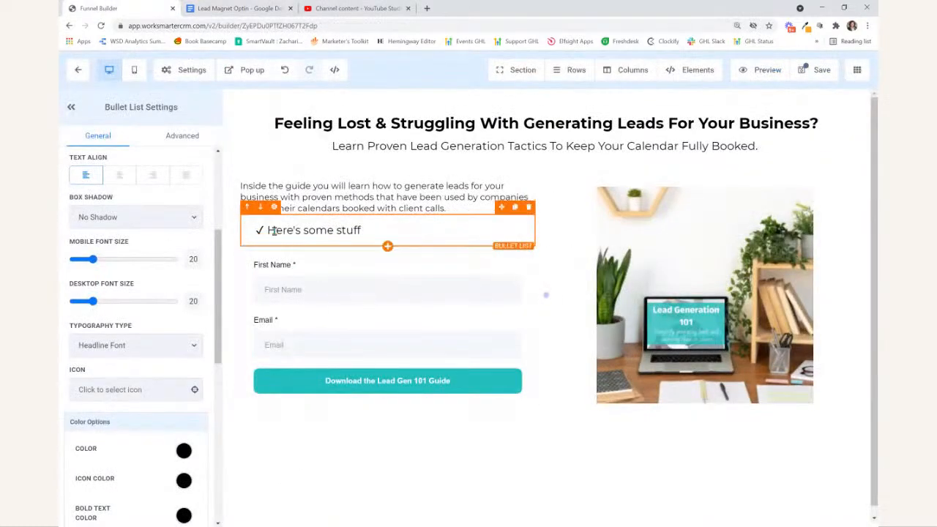
pyautogui.moveTo(270, 231); pyautogui.dragTo(403, 227)
pyautogui.hotkey('ctrl', 'v')
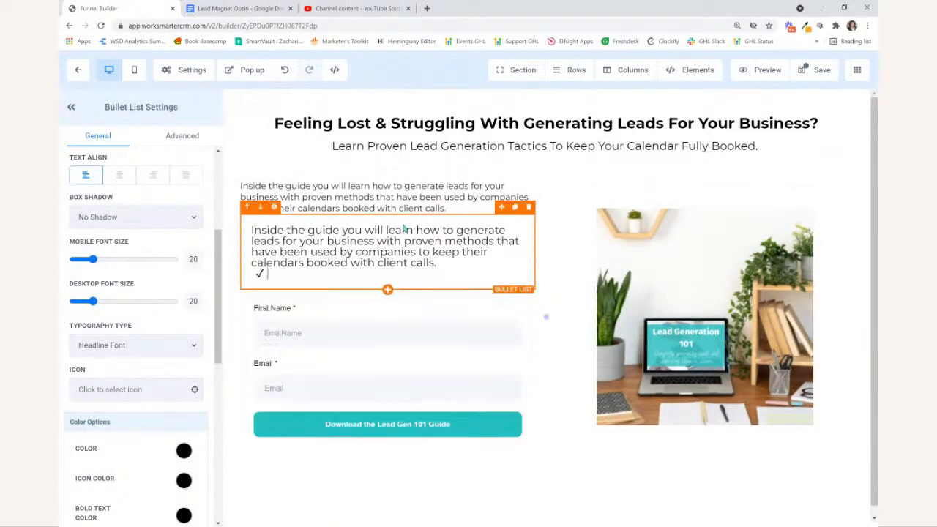
pyautogui.click(251, 234)
pyautogui.write('-')
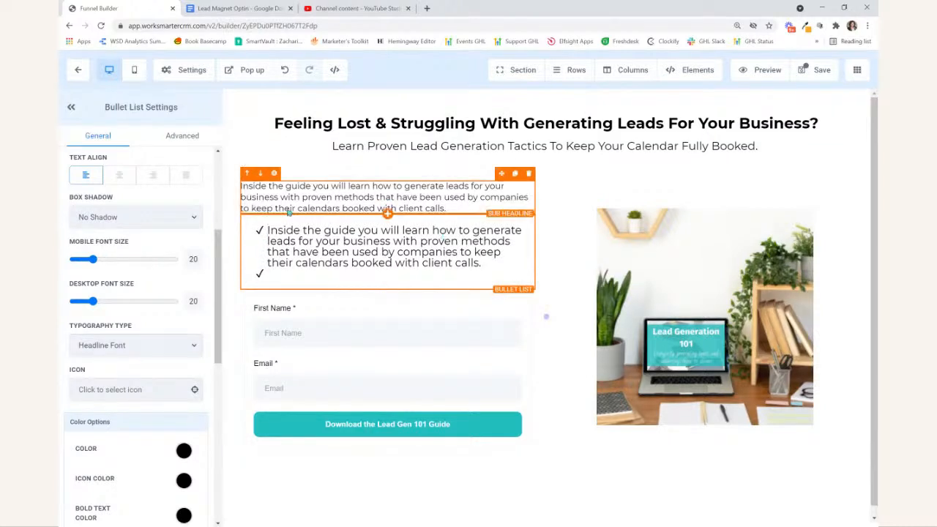
pyautogui.click(242, 8)
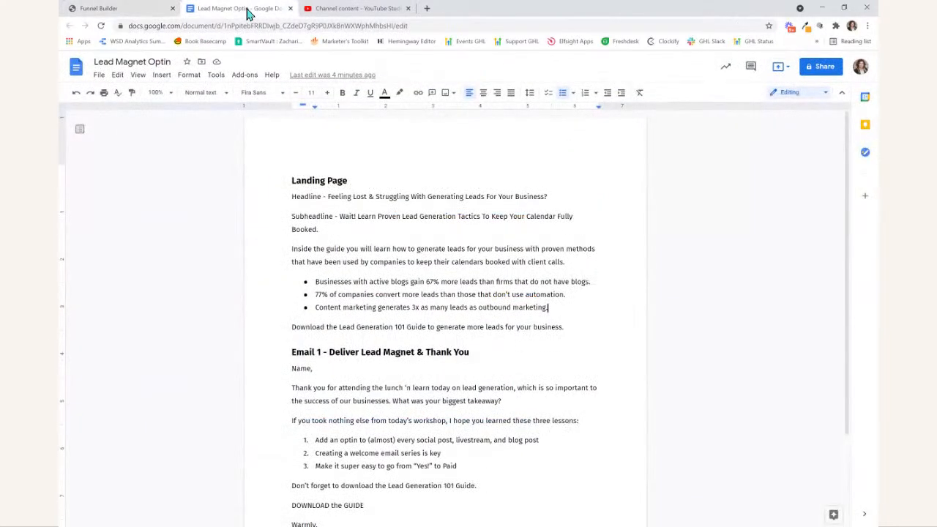
pyautogui.click(76, 9)
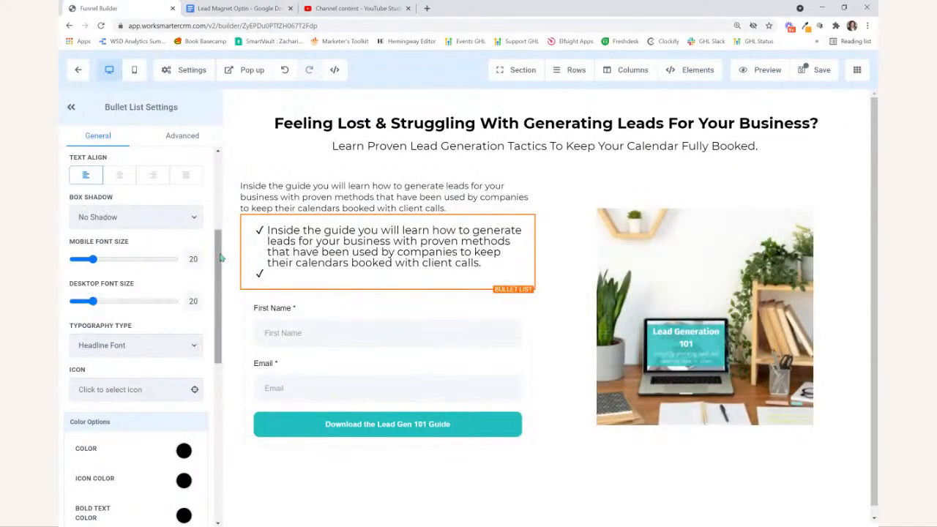
# - Replace the bullet list's text with the Google Doc's three landing page bullet points and remove the leftover empty bullet
pyautogui.click(240, 9)
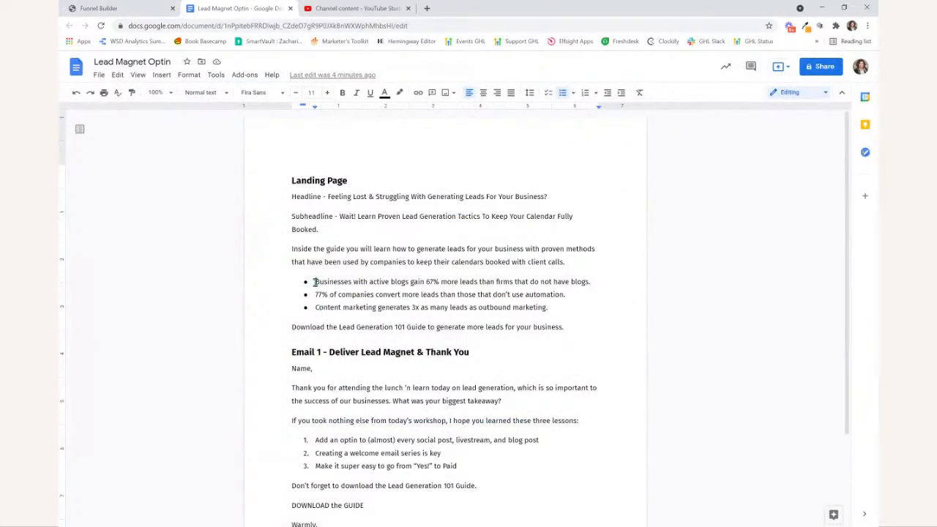
pyautogui.moveTo(314, 281); pyautogui.dragTo(552, 307)
pyautogui.hotkey('ctrl', 'c')
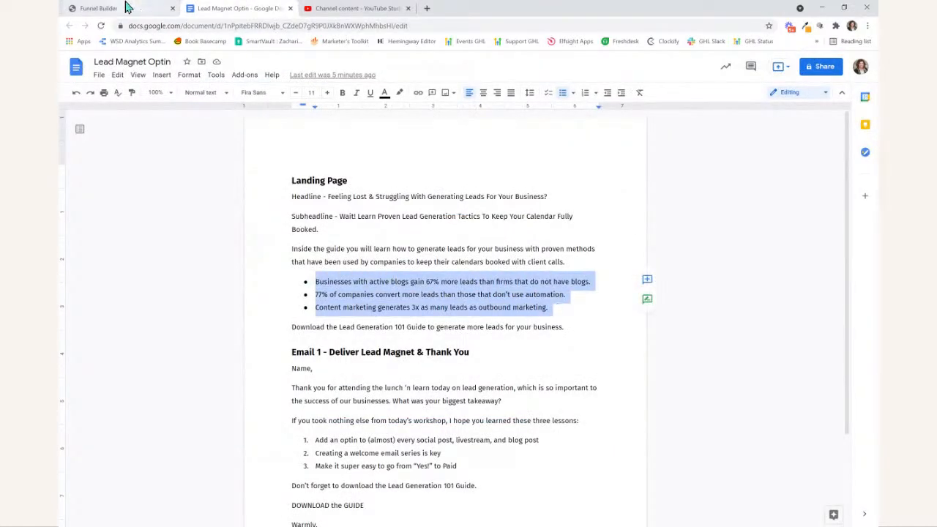
pyautogui.click(99, 9)
pyautogui.moveTo(266, 230); pyautogui.dragTo(538, 277)
pyautogui.hotkey('ctrl', 'v')
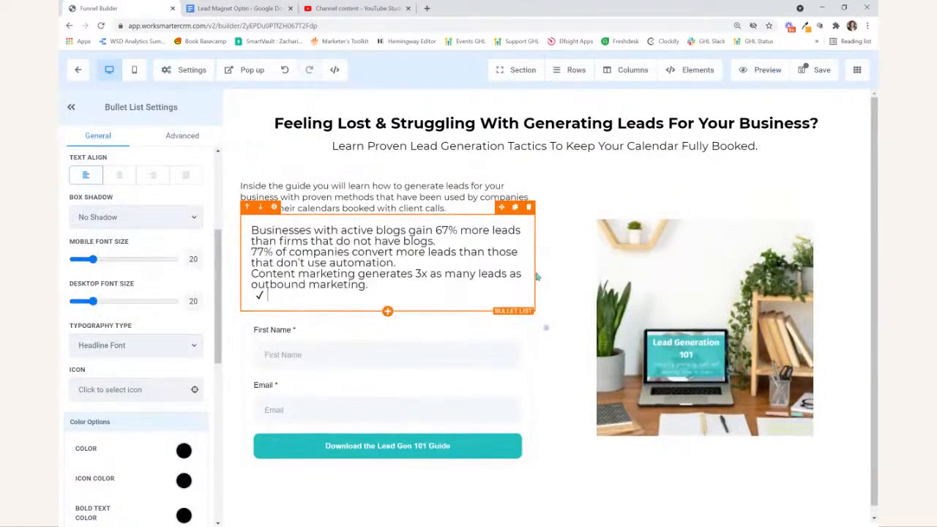
pyautogui.press('BackSpace')
# - Turn each of the three pasted statistics lines into a checkmark bullet
pyautogui.click(252, 229)
pyautogui.write('-')
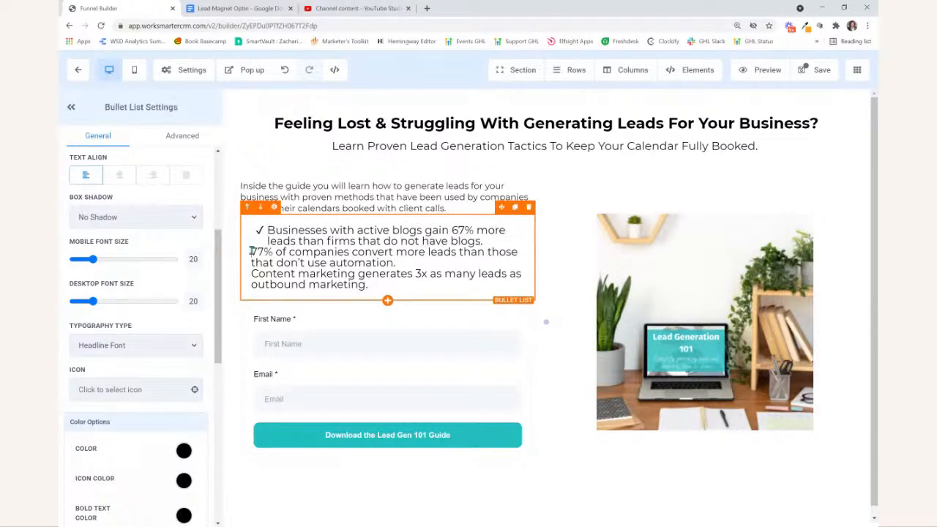
pyautogui.click(251, 251)
pyautogui.write('-')
pyautogui.click(252, 274)
pyautogui.write('-')
# - Set the bullet list's desktop and mobile font sizes to 16
pyautogui.doubleClick(186, 302)
pyautogui.write('1616')
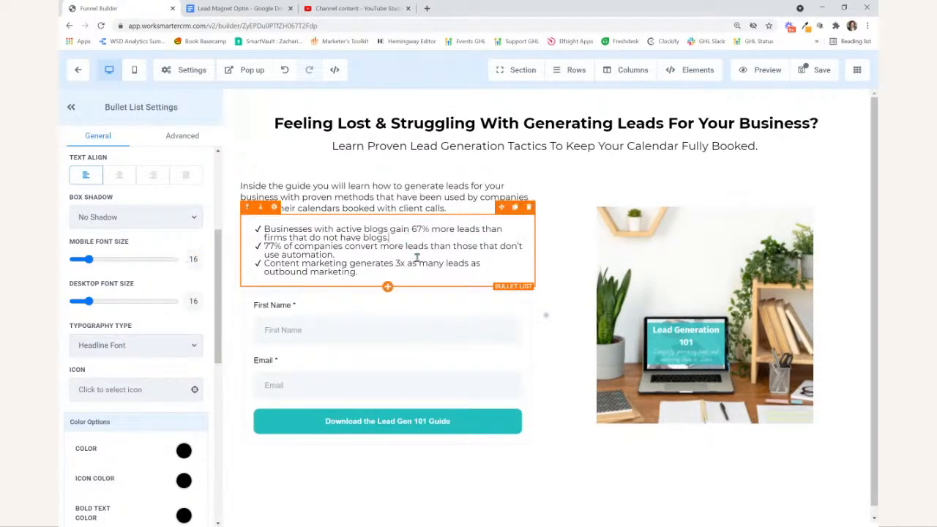
# - Add a blank line between each of the three bullets
pyautogui.press('Return')
pyautogui.press('Return')
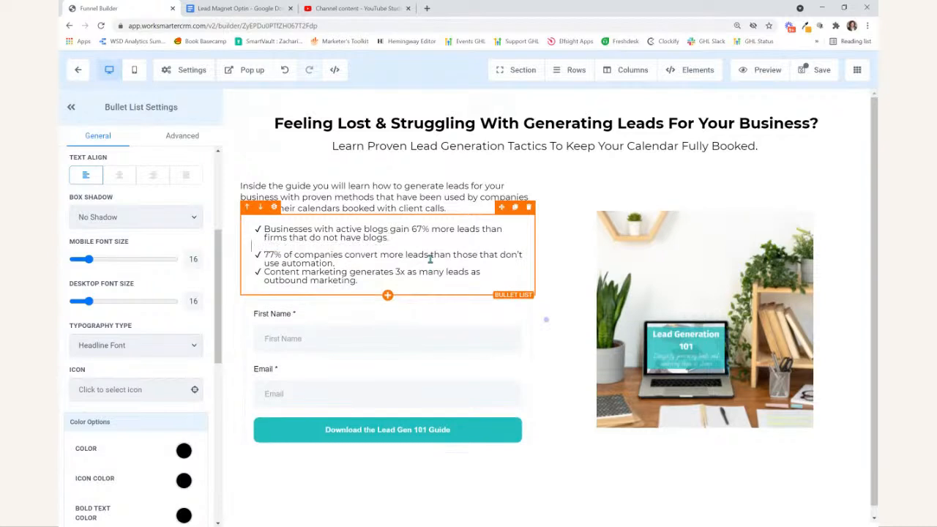
pyautogui.press('Return')
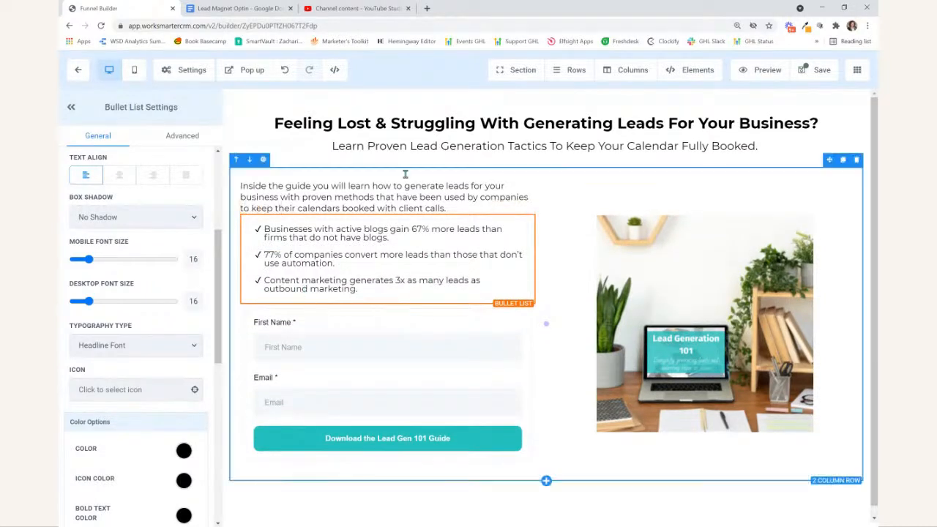
# - Add a sub-headline below the bullet list containing the Google Doc line "Download the Lead Generation 101 Guide to generate more leads for your business."
pyautogui.click(238, 8)
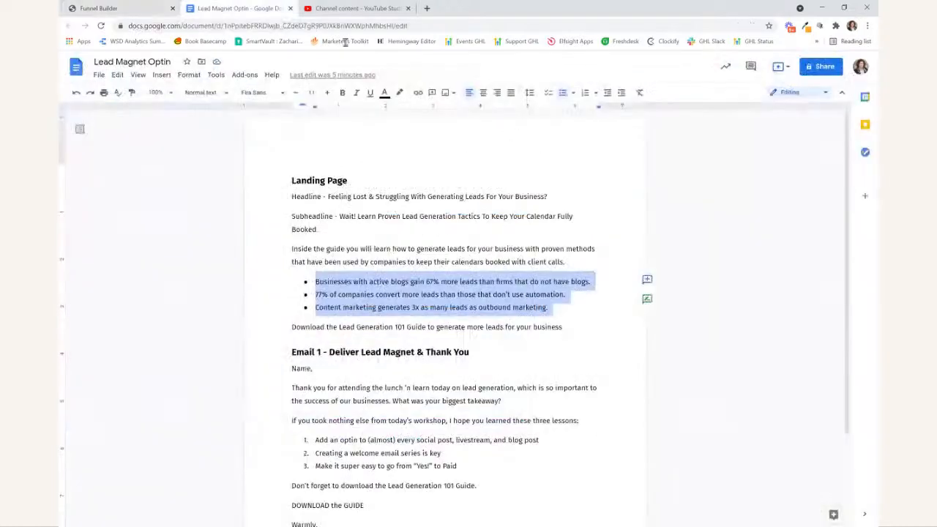
pyautogui.tripleClick(401, 327)
pyautogui.hotkey('ctrl', 'c')
pyautogui.click(99, 8)
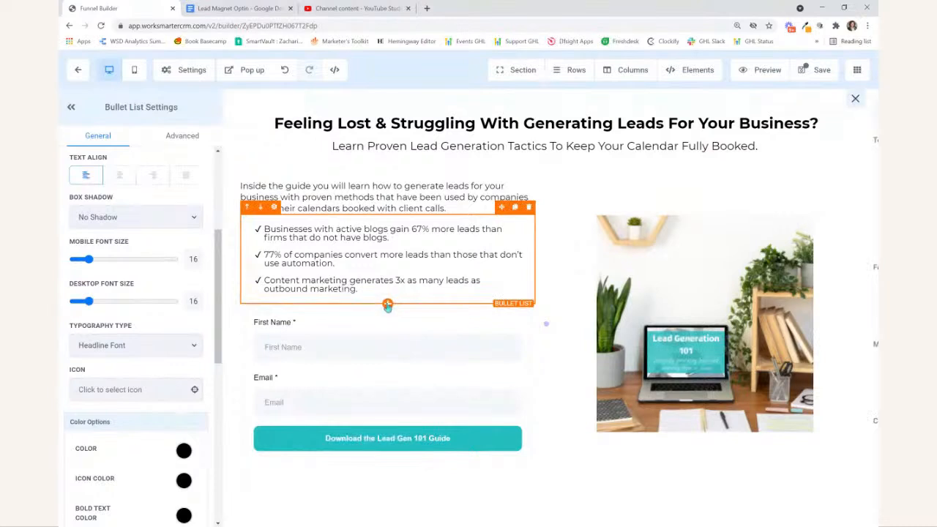
pyautogui.click(387, 305)
pyautogui.click(759, 171)
pyautogui.tripleClick(298, 312)
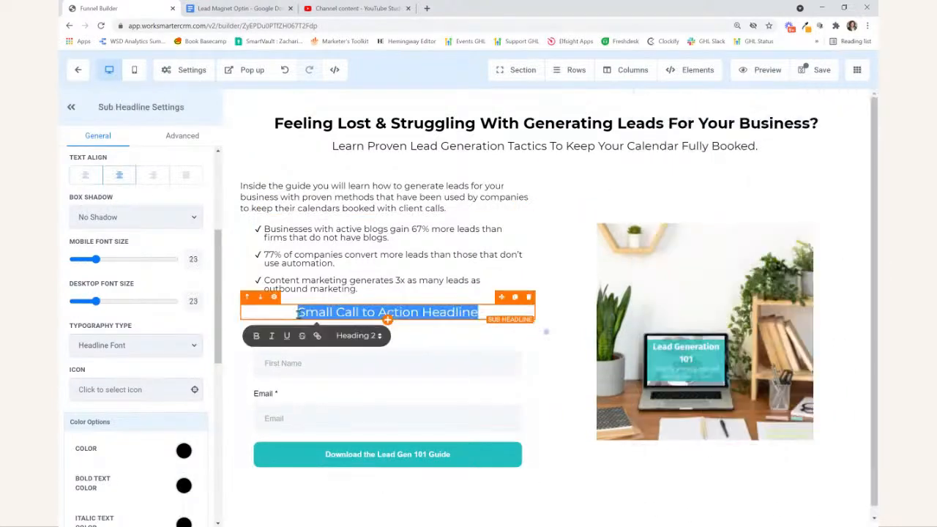
pyautogui.hotkey('ctrl', 'v')
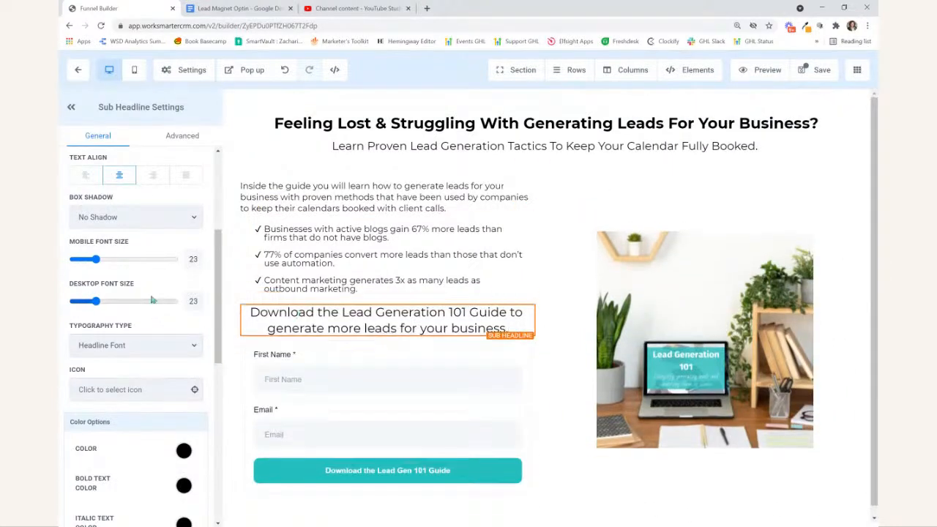
# - Set the "Download the Lead Generation 101 Guide" line's desktop and mobile font sizes to 16 and align it left
pyautogui.doubleClick(194, 300)
pyautogui.write('16')
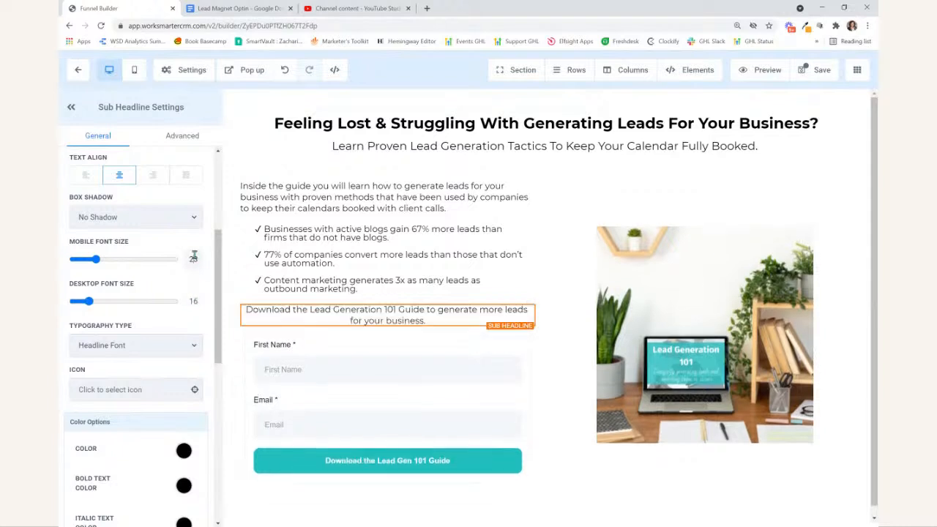
pyautogui.click(85, 177)
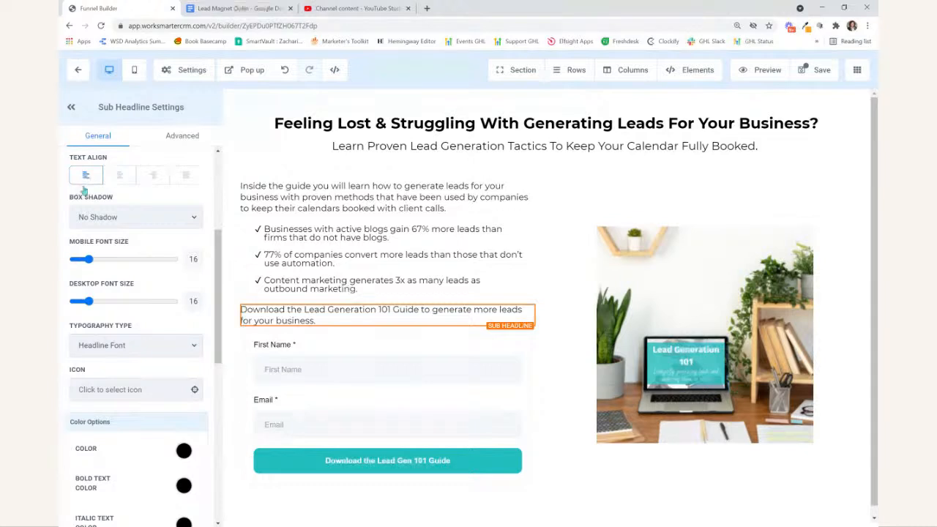
# - Set the "Inside the guide" paragraph's desktop and mobile font sizes to 18
pyautogui.click(407, 450)
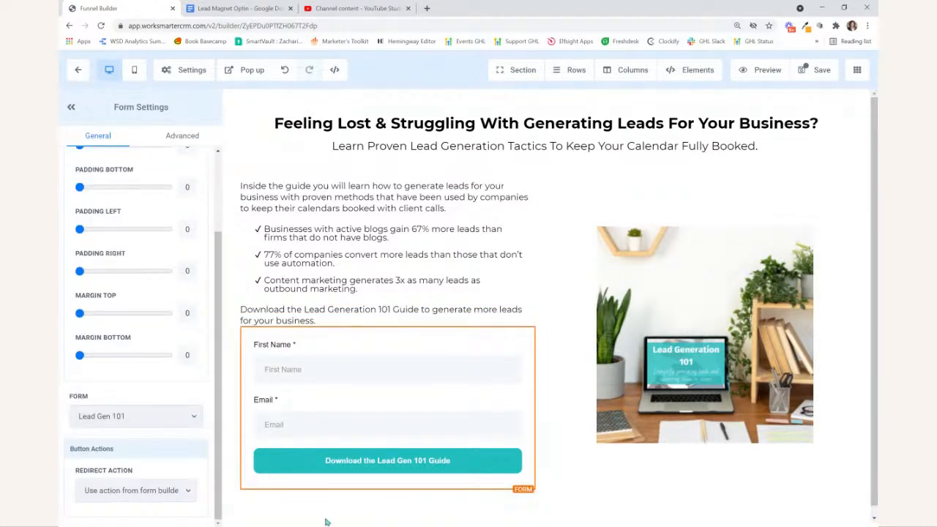
pyautogui.click(439, 198)
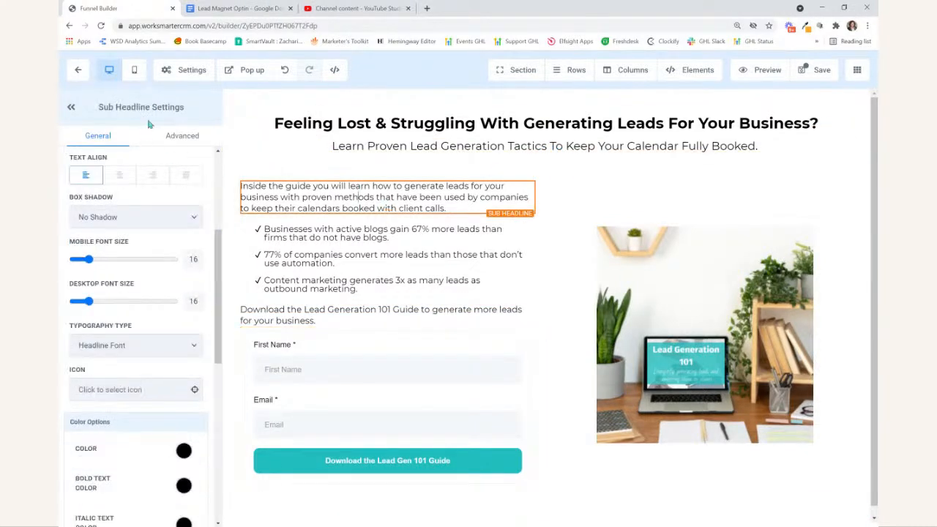
pyautogui.click(180, 138)
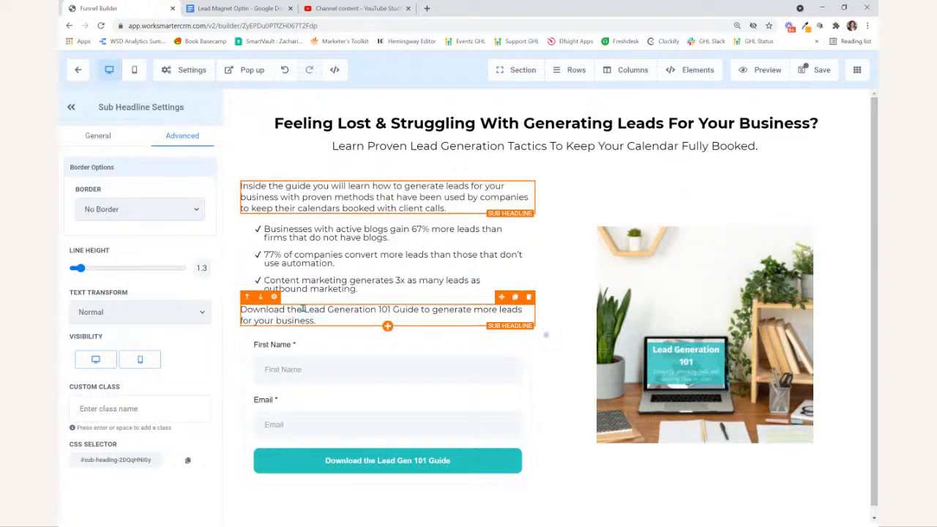
pyautogui.click(91, 139)
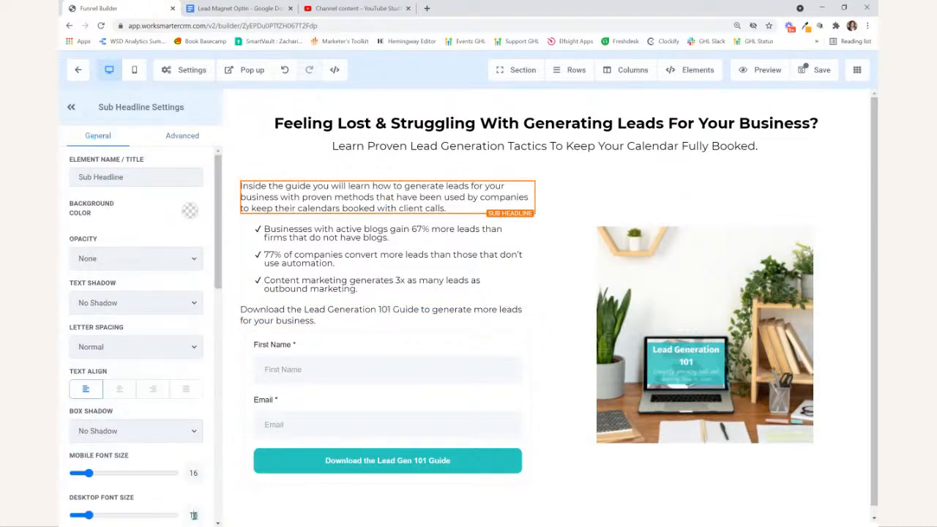
pyautogui.write('18')
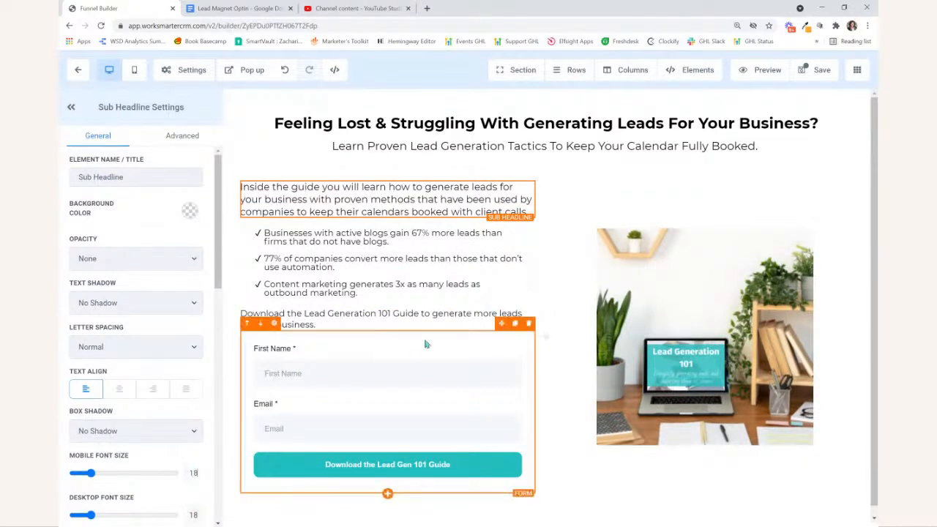
# - Set the bullet list's desktop and mobile font sizes to 18
pyautogui.click(398, 276)
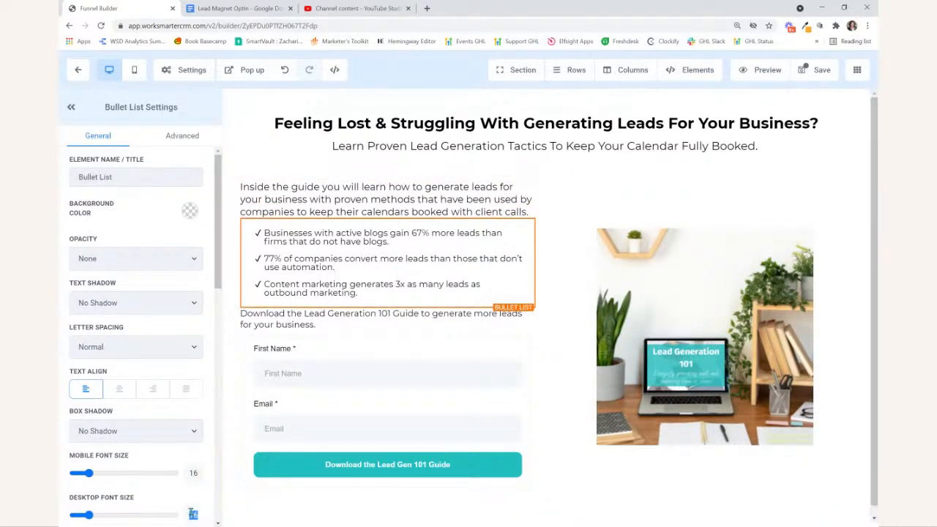
pyautogui.write('18')
pyautogui.doubleClick(194, 473)
pyautogui.write('18')
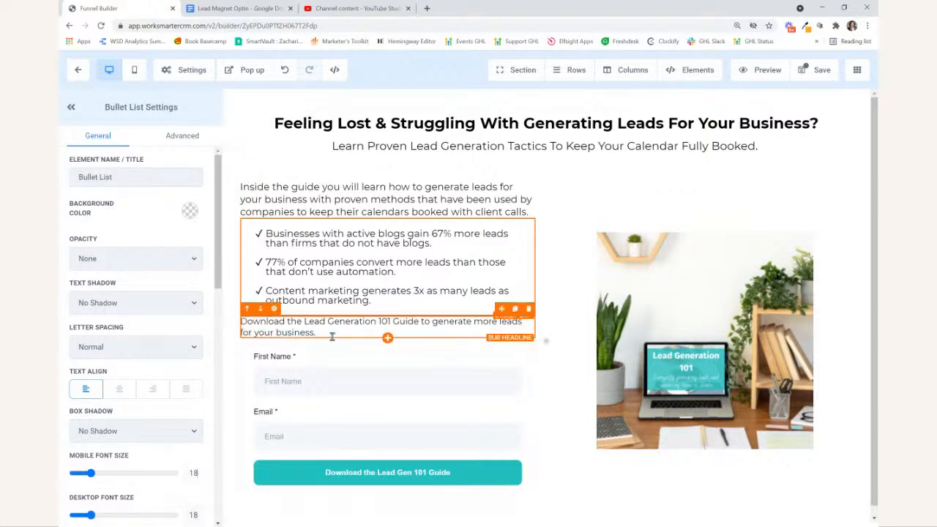
# - Set the desktop and mobile font sizes of the "Download the Lead Generation 101 Guide" sub-headline to 18
pyautogui.click(334, 347)
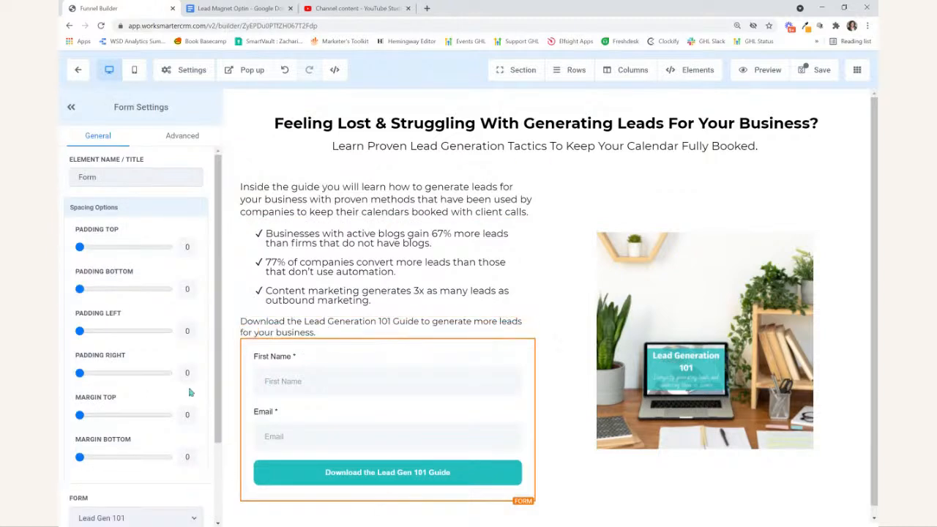
pyautogui.click(313, 331)
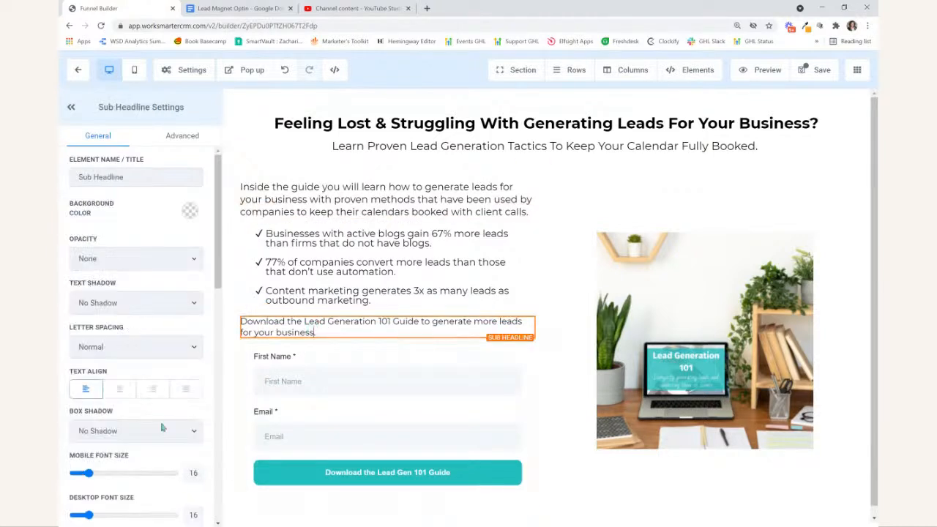
pyautogui.doubleClick(192, 515)
pyautogui.write('18')
pyautogui.doubleClick(193, 472)
pyautogui.write('18')
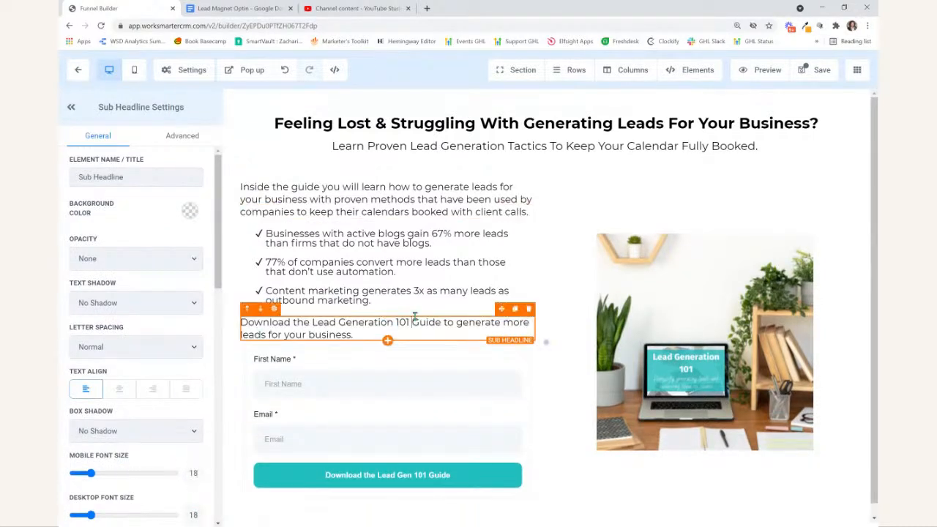
# - Save the landing page and close the SEO metadata form without filling it in
pyautogui.click(805, 70)
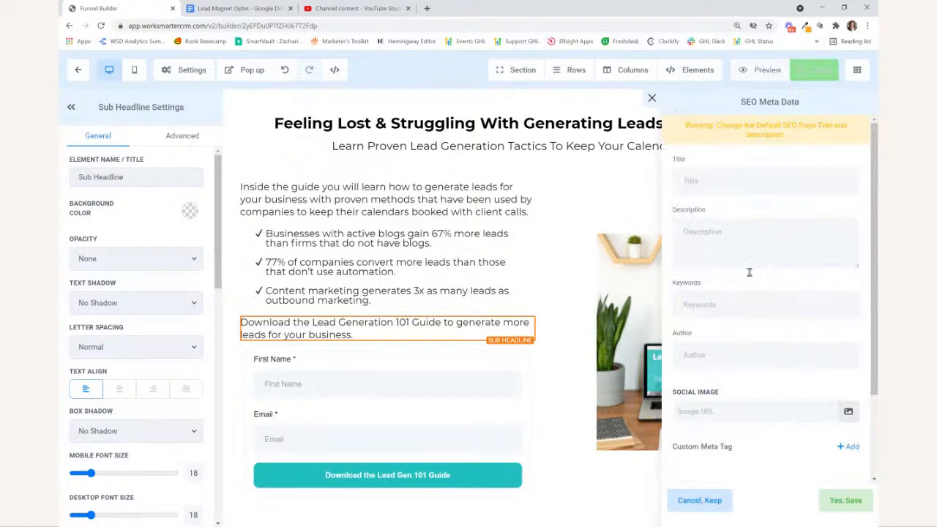
pyautogui.click(651, 96)
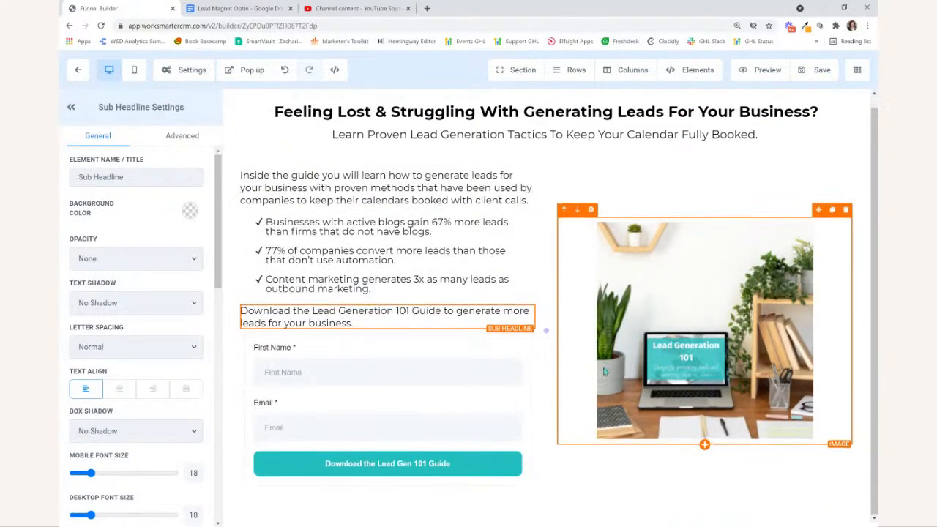
# - Set the opt-in form's redirect action to Go to website URL with the guide's Google Drive sharing link, and save the page
pyautogui.scroll(-15, 85, 415)
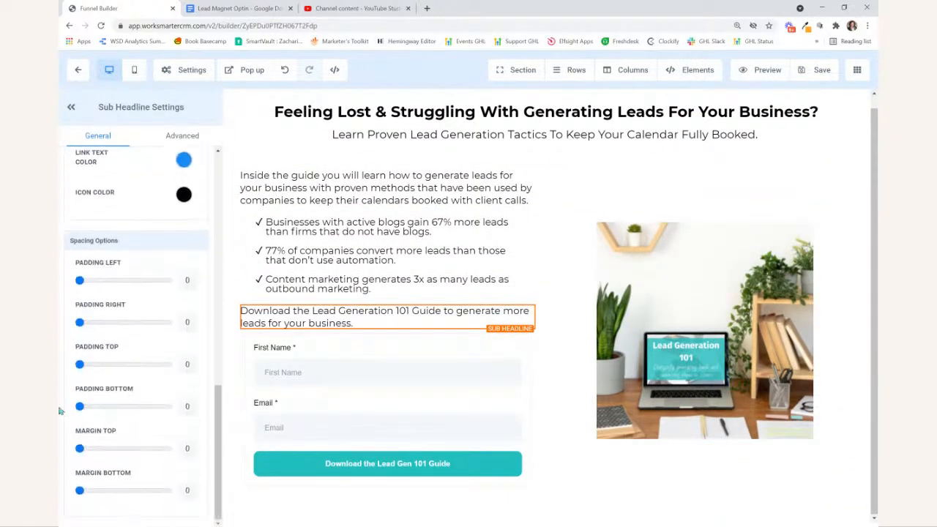
pyautogui.click(388, 430)
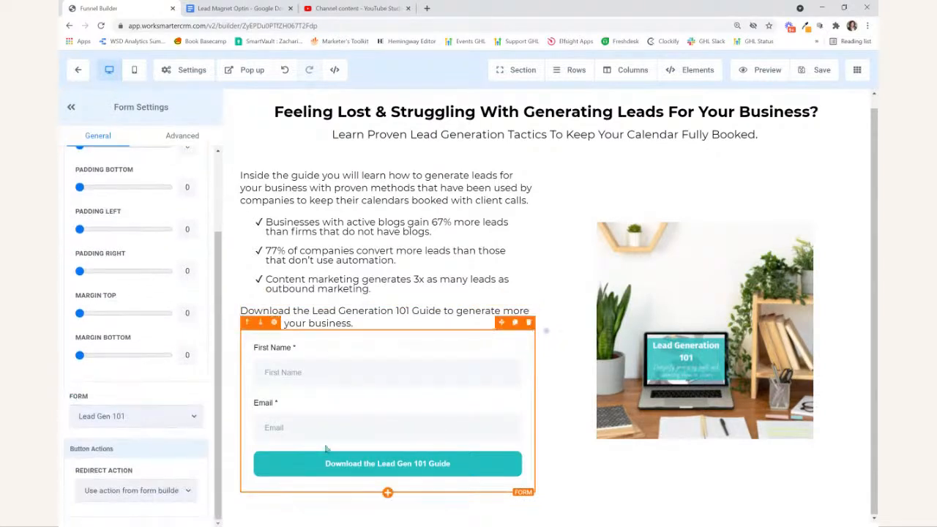
pyautogui.click(122, 483)
pyautogui.click(115, 455)
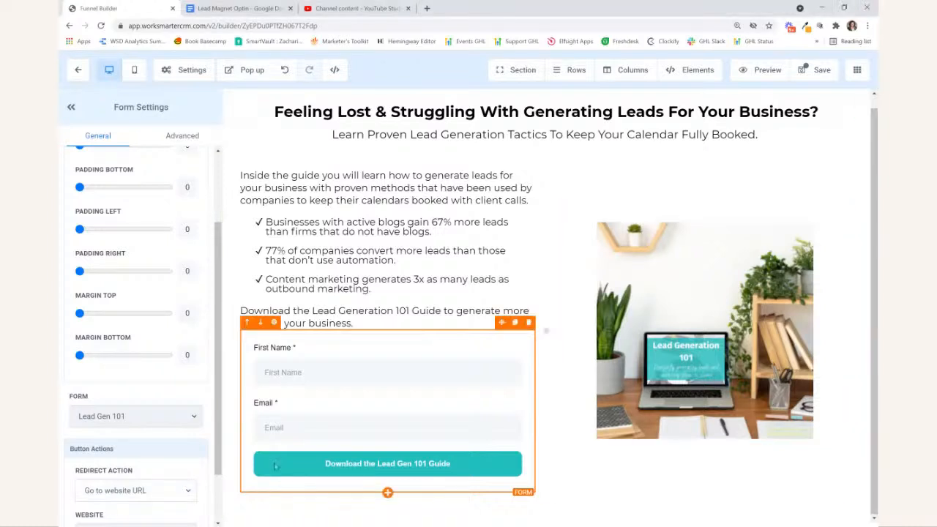
pyautogui.scroll(-2, 82, 481)
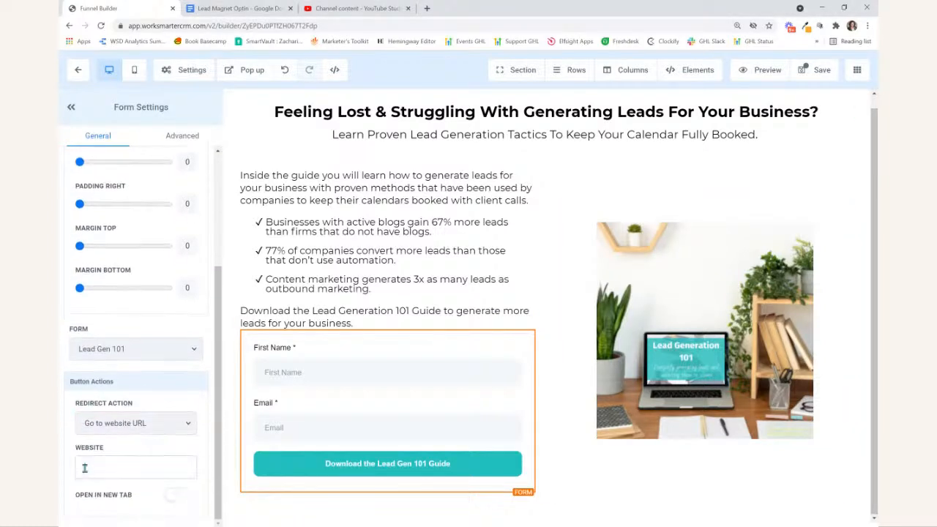
pyautogui.click(85, 468)
pyautogui.hotkey('ctrl', 'v')
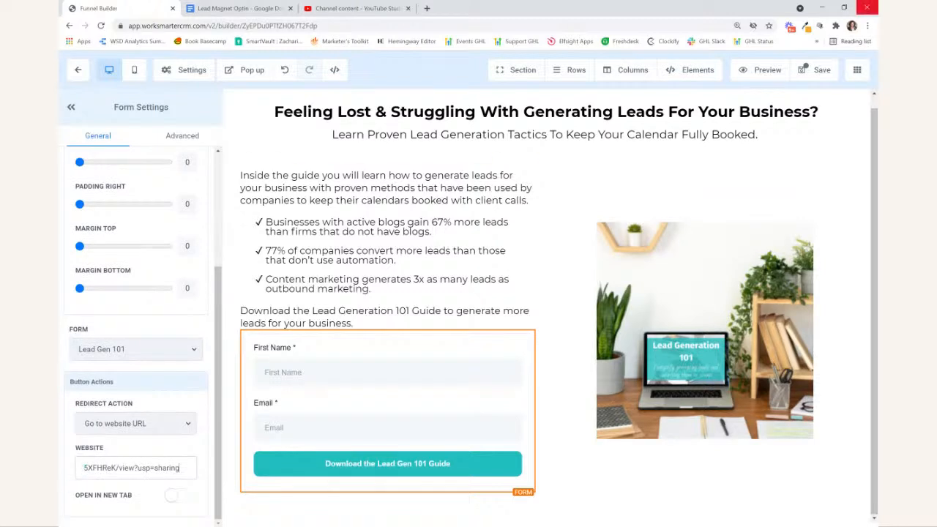
pyautogui.click(821, 70)
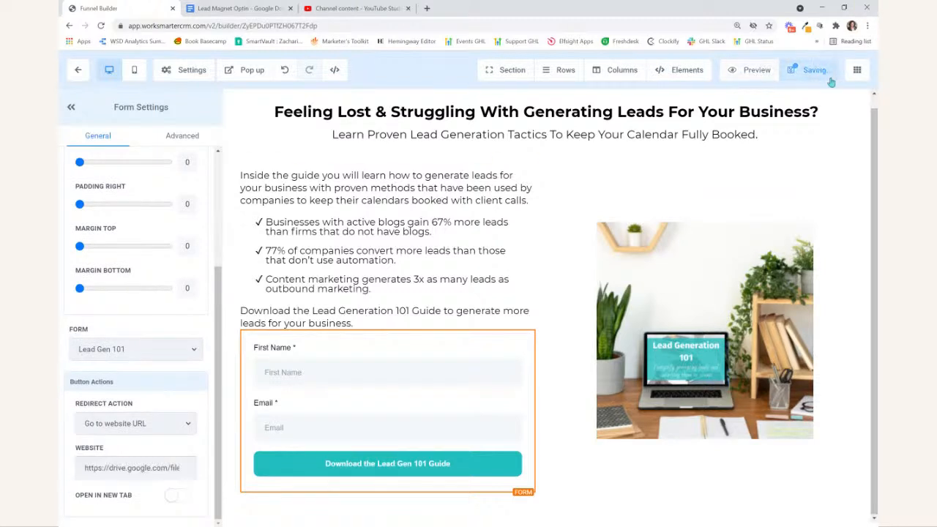
# - Return to the Lead Gen 101 funnel, dismiss the phone number warning, and check the funnel's domain setting and the domain note in its steps
pyautogui.click(81, 70)
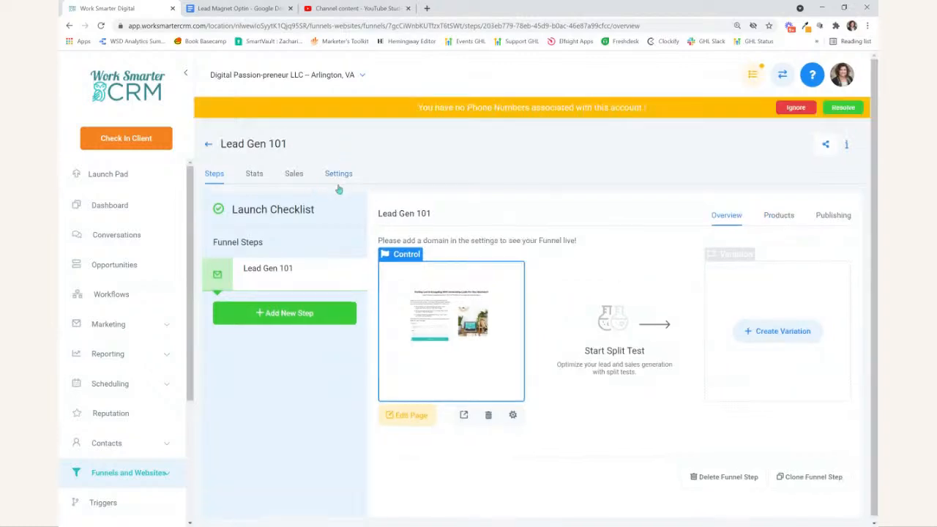
pyautogui.click(338, 176)
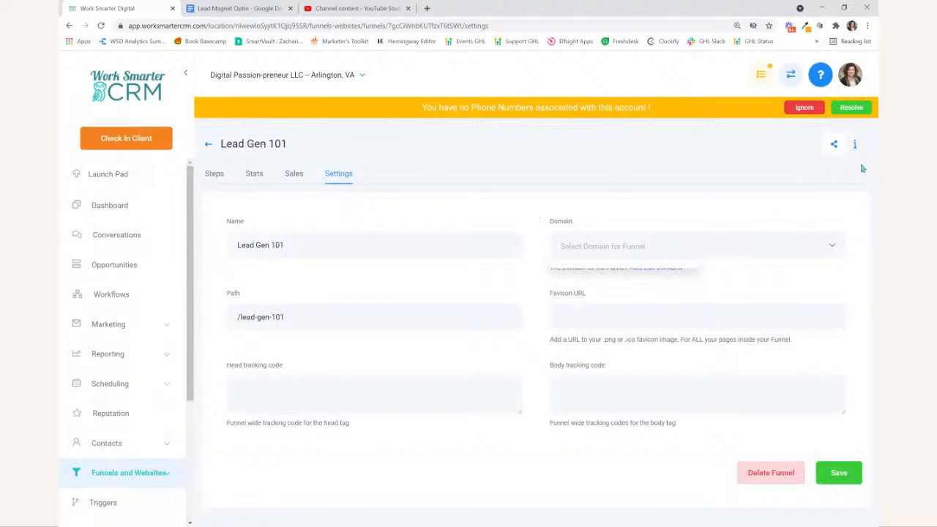
pyautogui.click(805, 108)
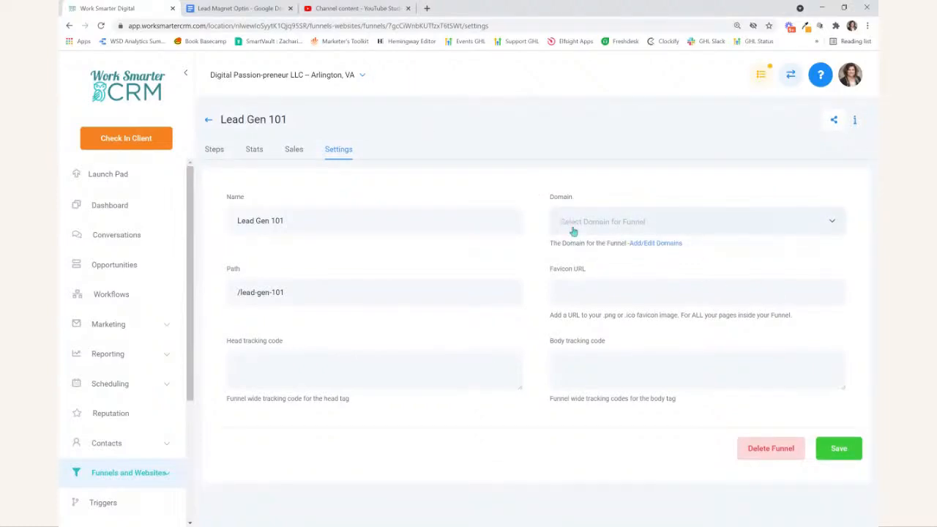
pyautogui.click(211, 149)
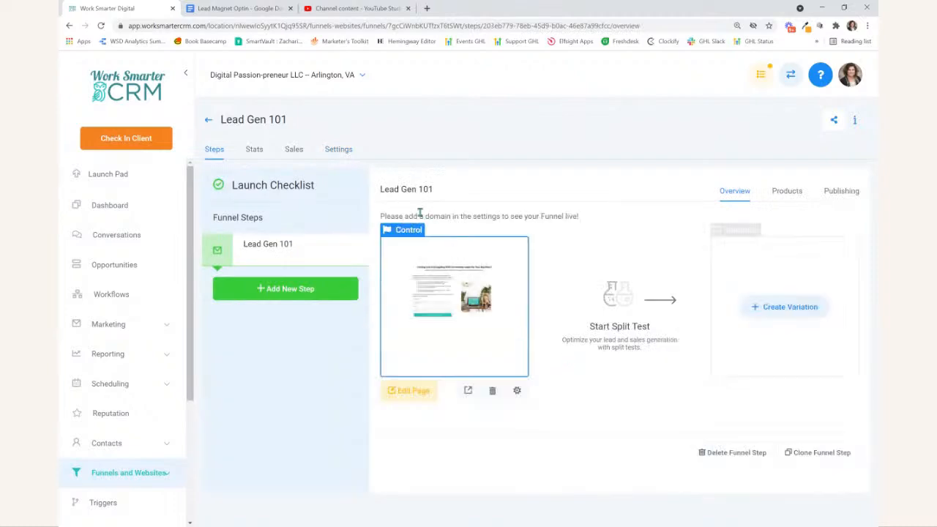
pyautogui.moveTo(380, 217); pyautogui.dragTo(653, 219)
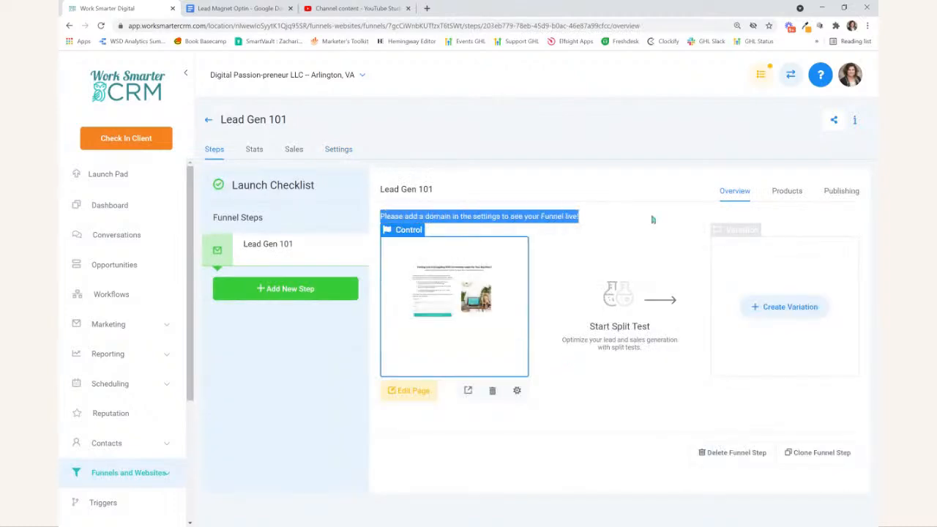
pyautogui.click(562, 215)
# - Preview the landing page and submit its form with a test first name and email to request the guide
pyautogui.click(468, 390)
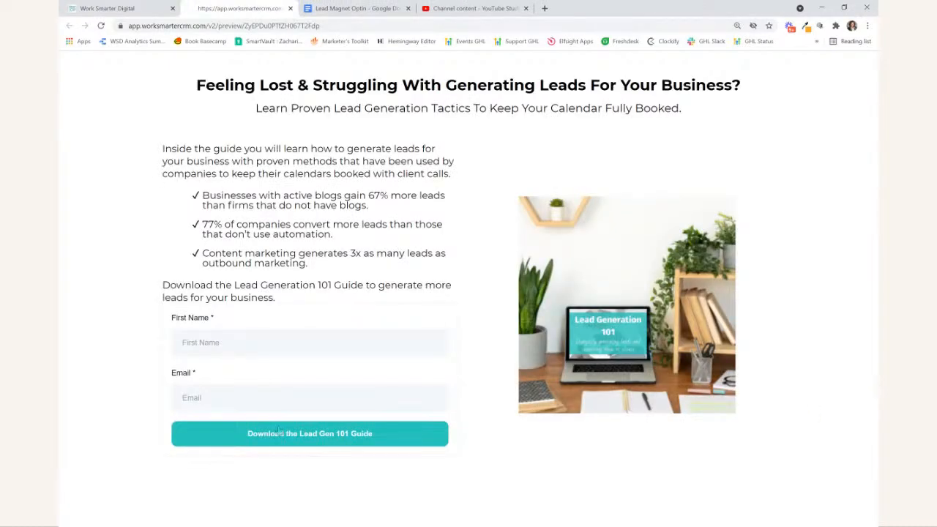
pyautogui.click(242, 355)
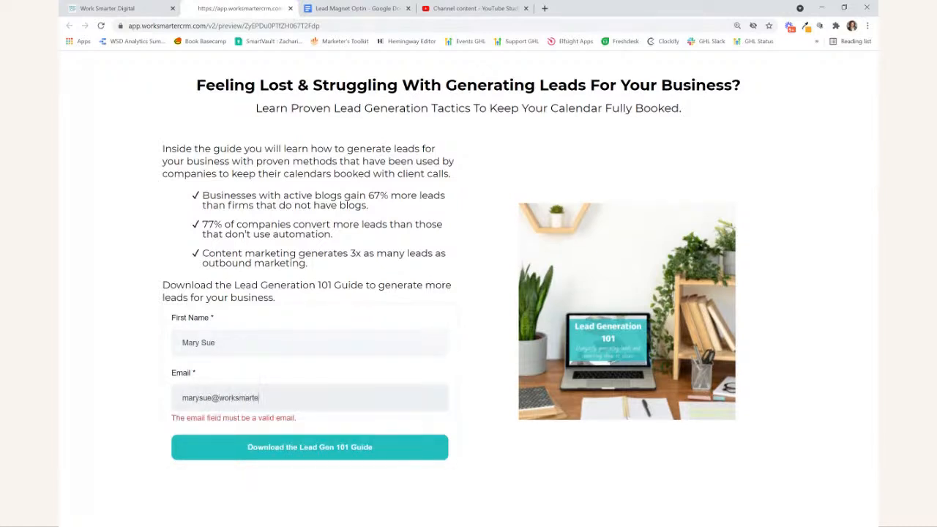
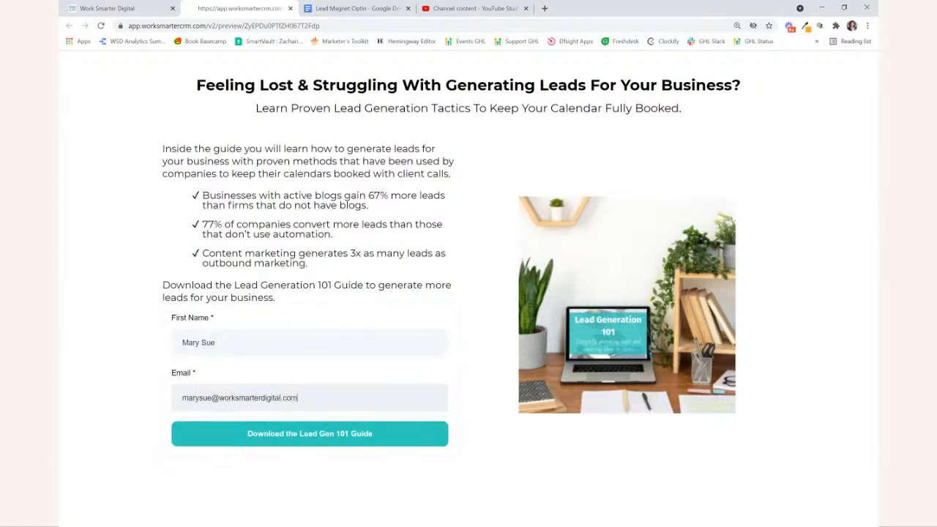
pyautogui.click(291, 433)
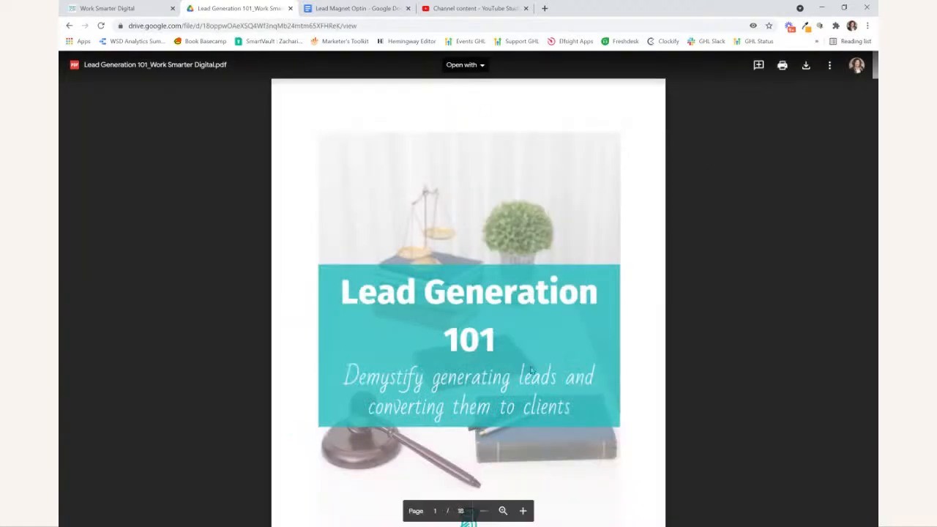
# - Create a new blank workflow in the CRM and name it "Lead Generation 101 Guide"
pyautogui.click(102, 8)
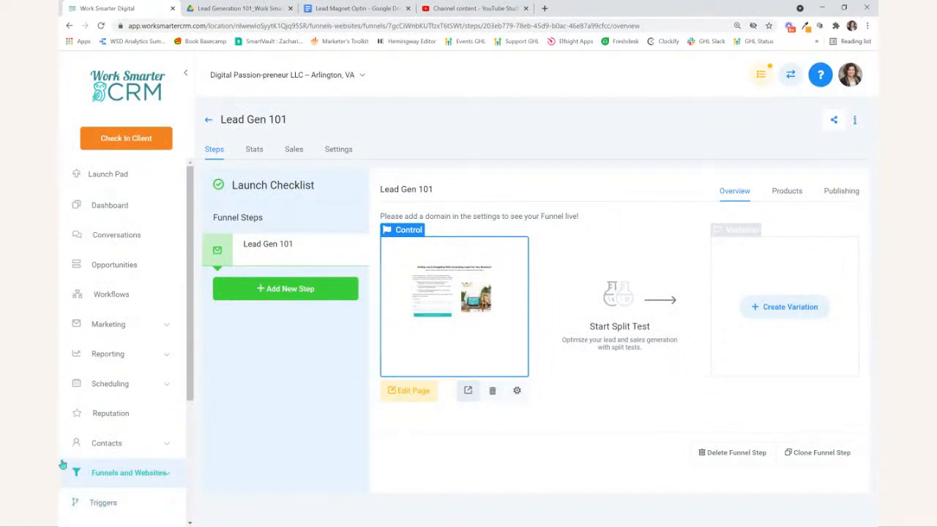
pyautogui.click(99, 295)
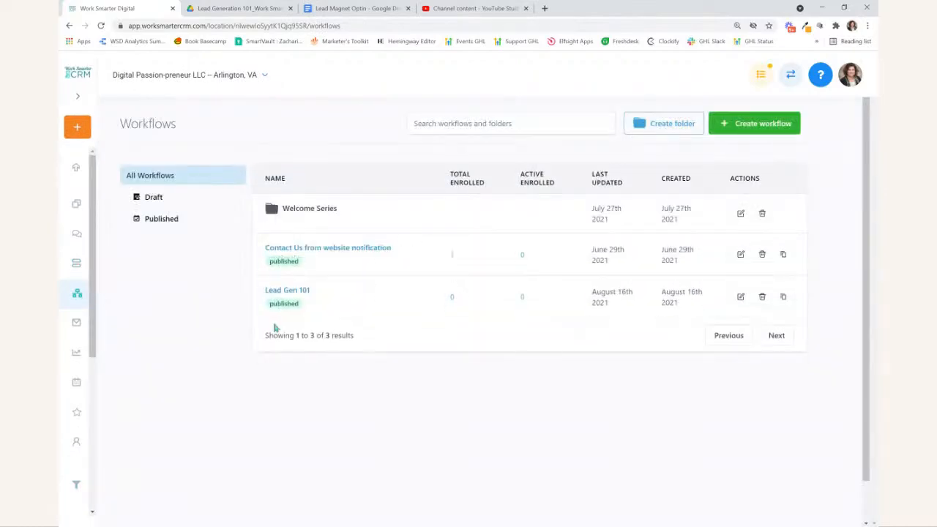
pyautogui.click(754, 123)
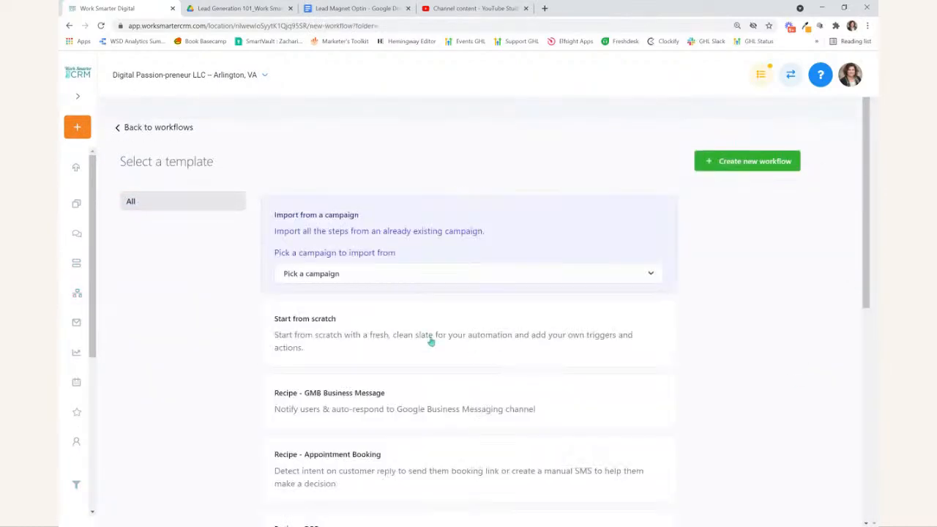
pyautogui.click(754, 161)
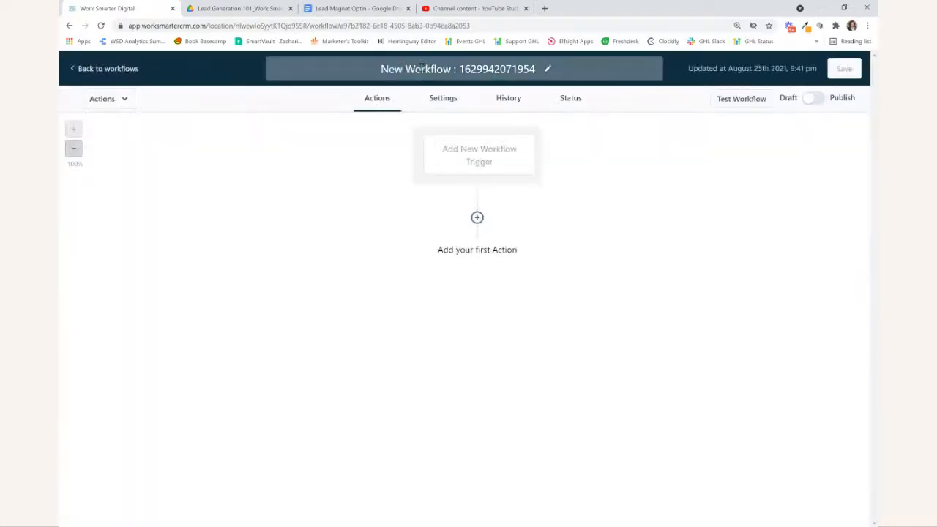
pyautogui.write('Lead')
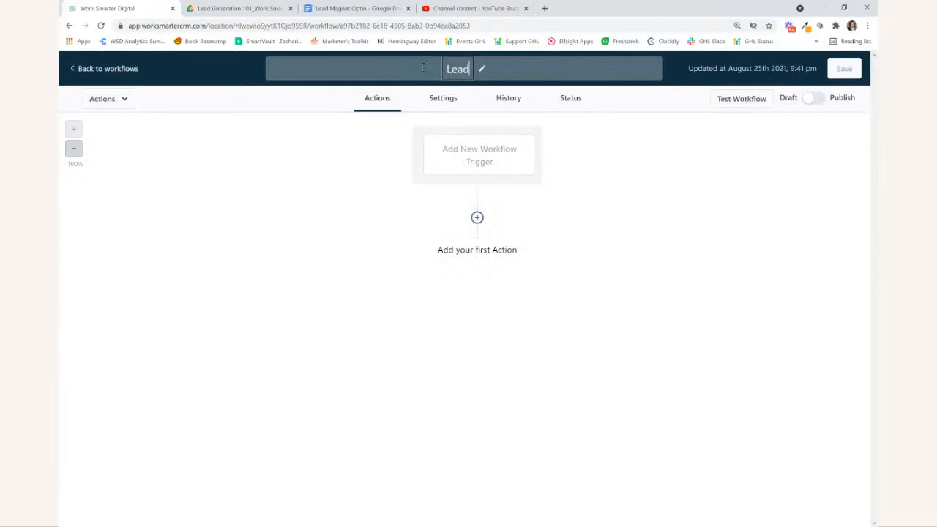
pyautogui.write(' Generation 1010')
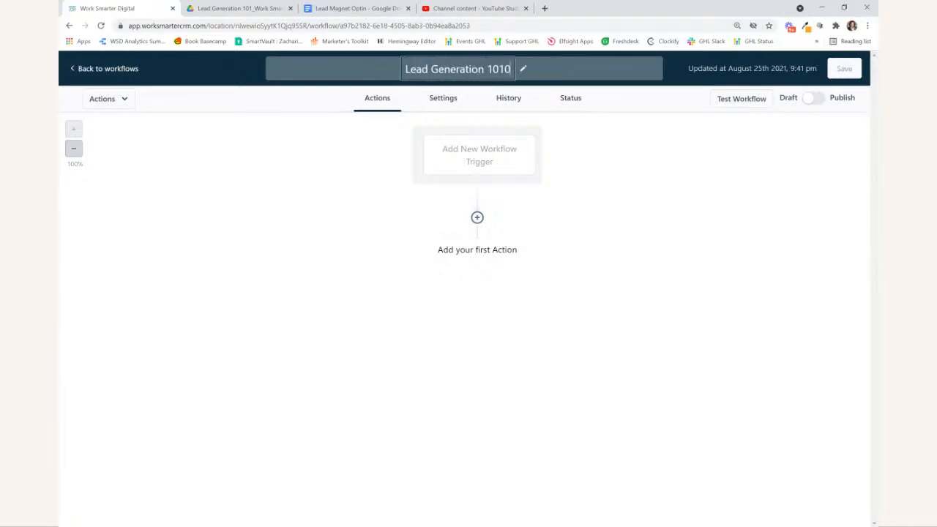
pyautogui.press('BackSpace')
pyautogui.write('Guide')
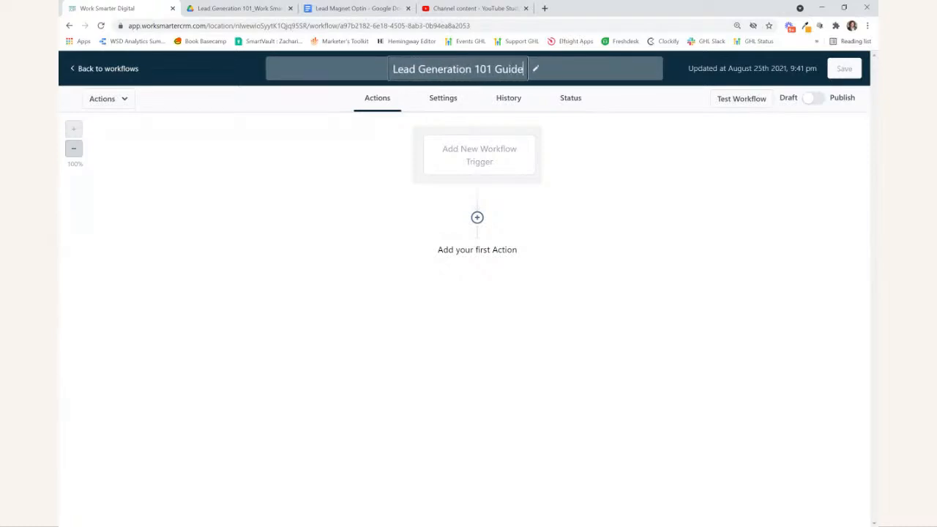
pyautogui.click(165, 183)
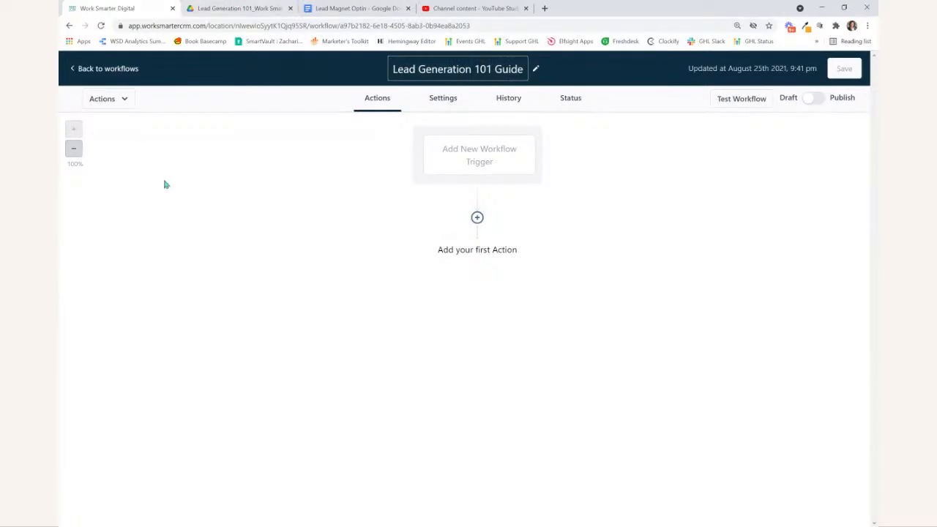
# - Add a Form submitted workflow trigger with a "Form is" filter, choose the form, and save the trigger
pyautogui.click(479, 158)
pyautogui.click(535, 252)
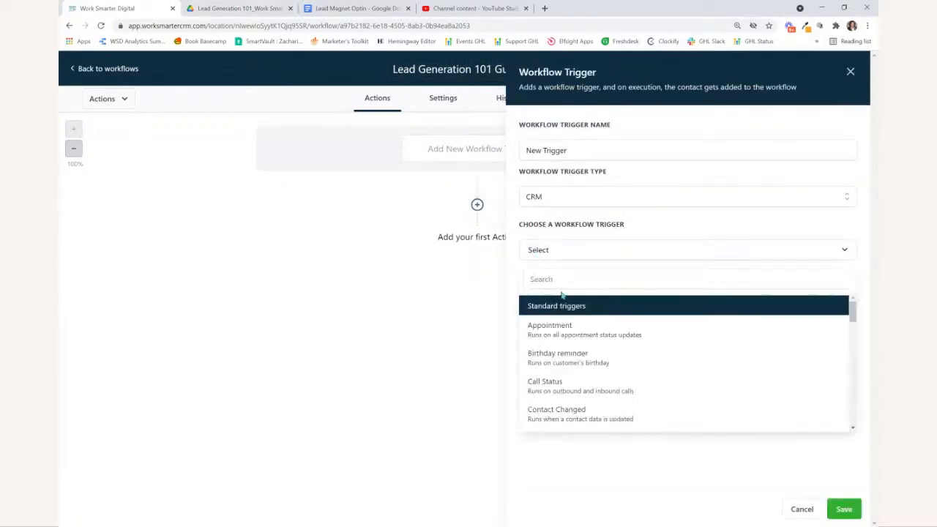
pyautogui.write('form')
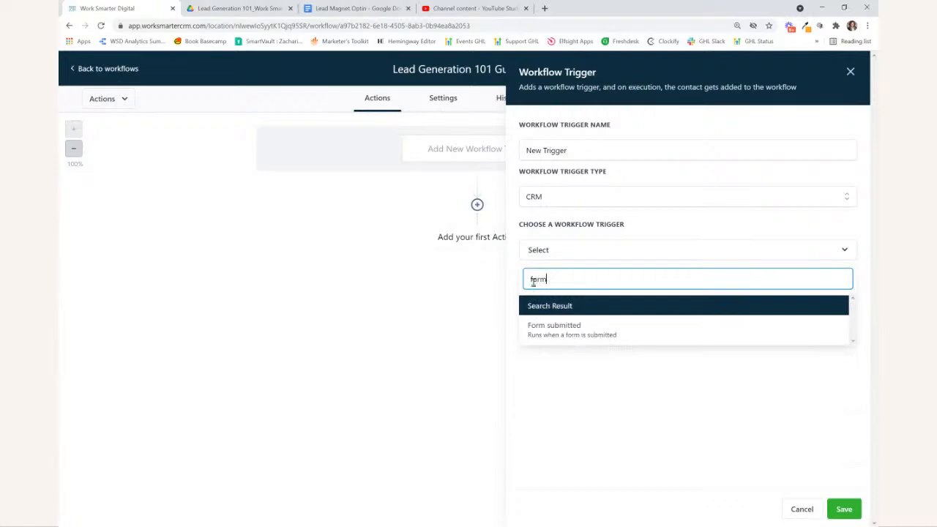
pyautogui.click(560, 340)
pyautogui.click(531, 289)
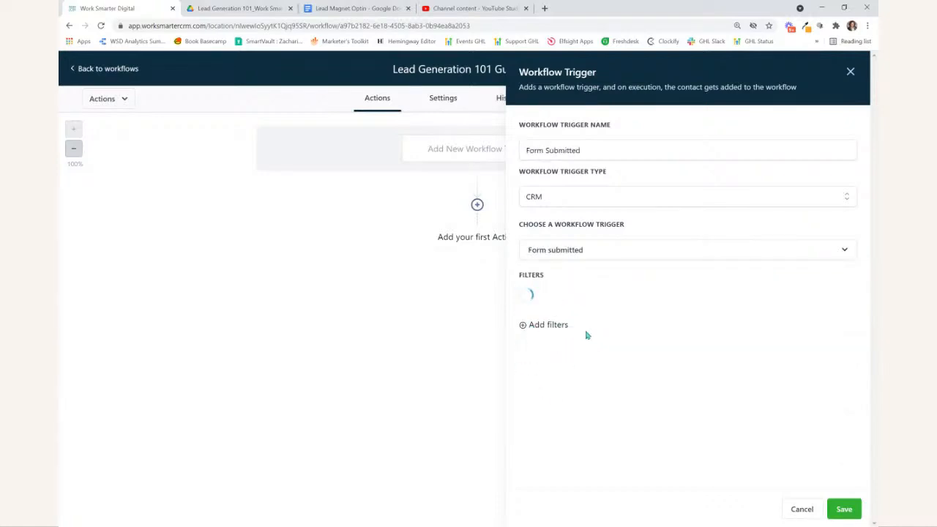
pyautogui.click(563, 298)
pyautogui.click(575, 374)
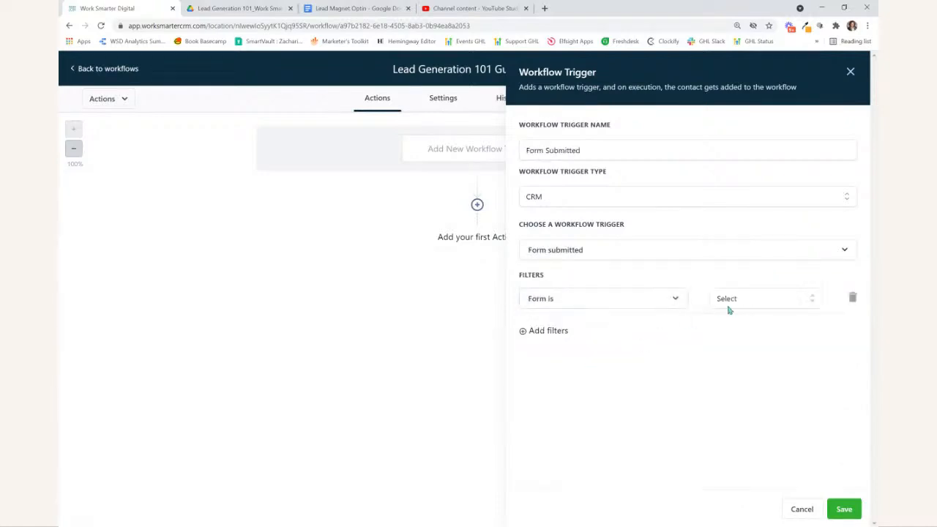
pyautogui.click(761, 300)
pyautogui.click(768, 431)
pyautogui.click(844, 508)
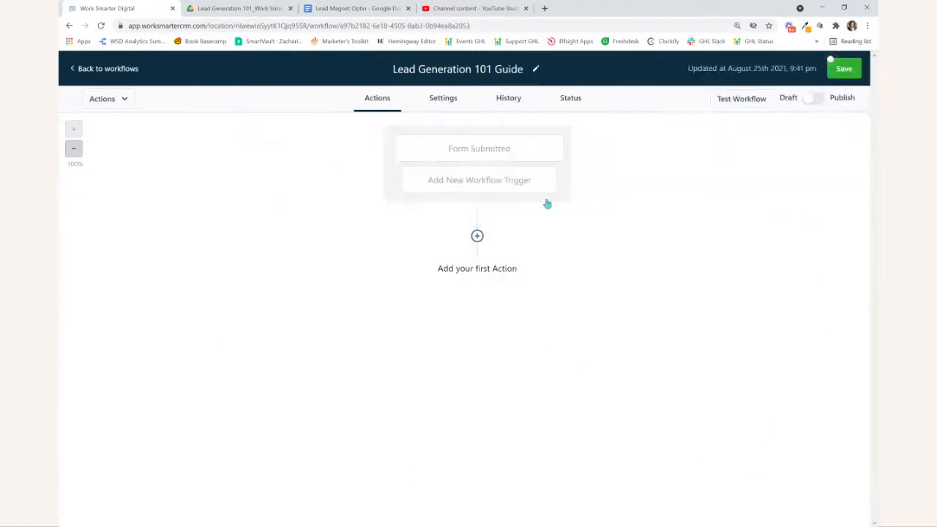
# - Add an Assign User action as the workflow's first action, select the user to receive the contact, and save it
pyautogui.click(477, 236)
pyautogui.click(658, 126)
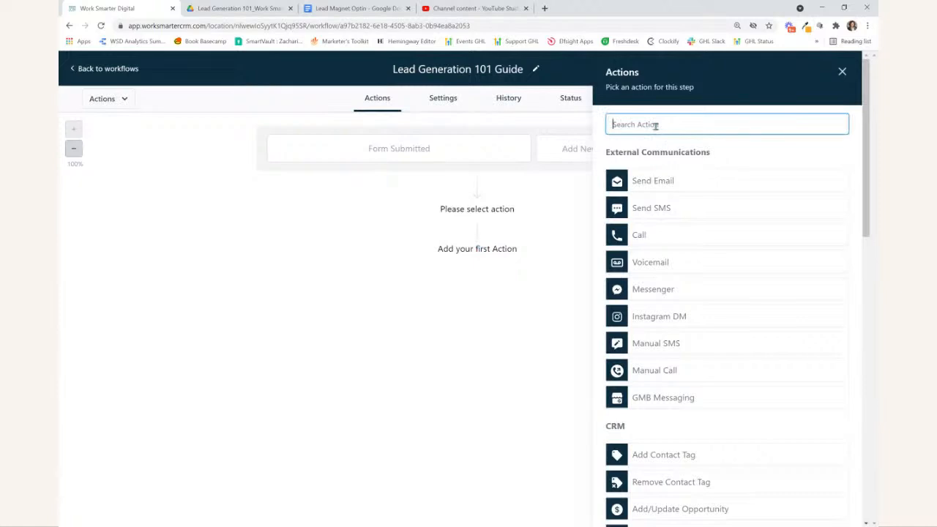
pyautogui.write('ass')
pyautogui.click(618, 168)
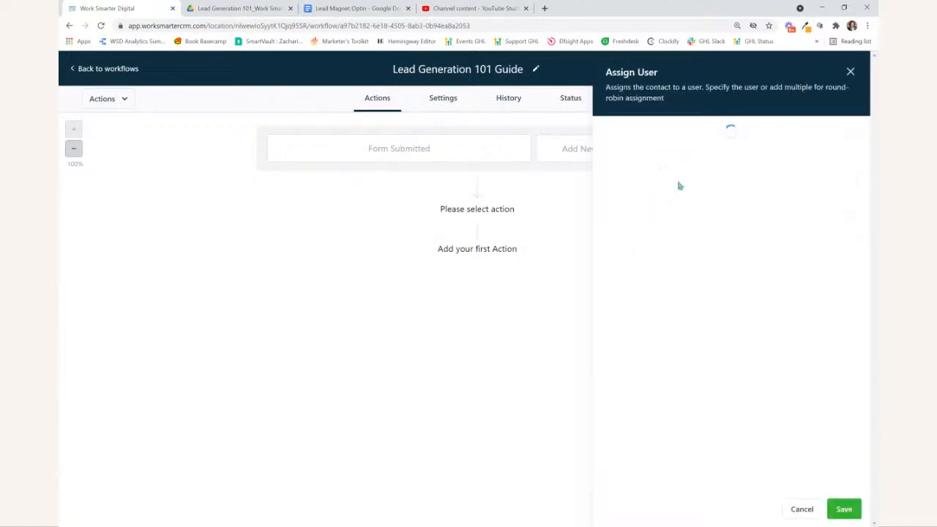
pyautogui.click(661, 206)
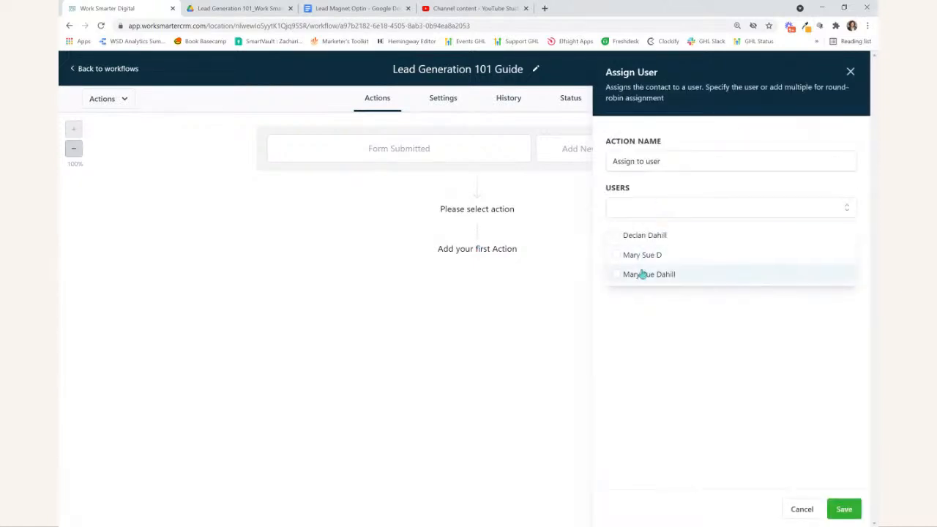
pyautogui.click(622, 274)
pyautogui.click(843, 509)
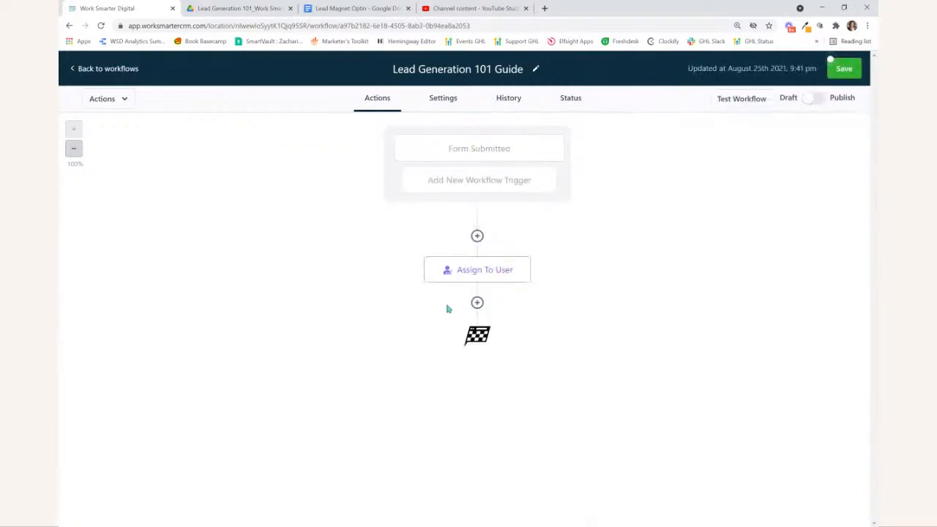
# - Add an Add Contact Tag action after the user assignment, choose the tag "subscribe - newsletter", and save it
pyautogui.click(477, 303)
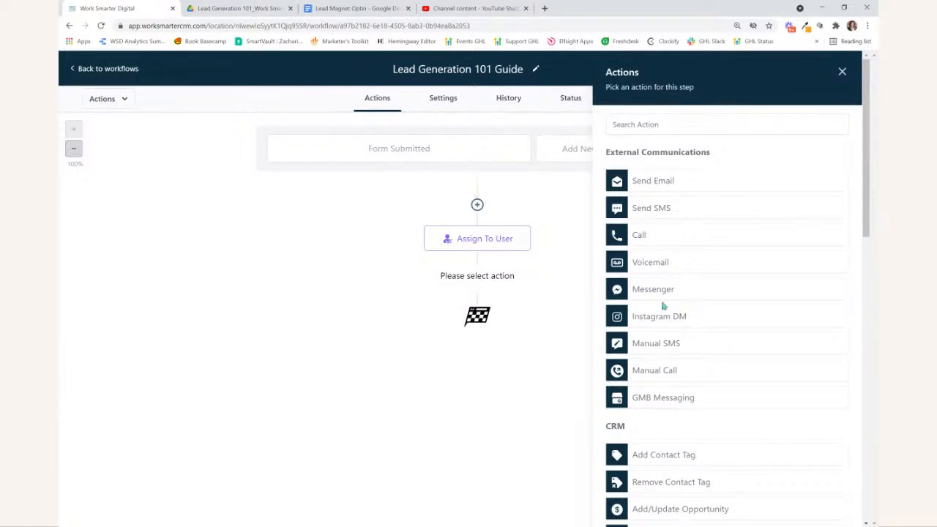
pyautogui.click(646, 125)
pyautogui.write('tag')
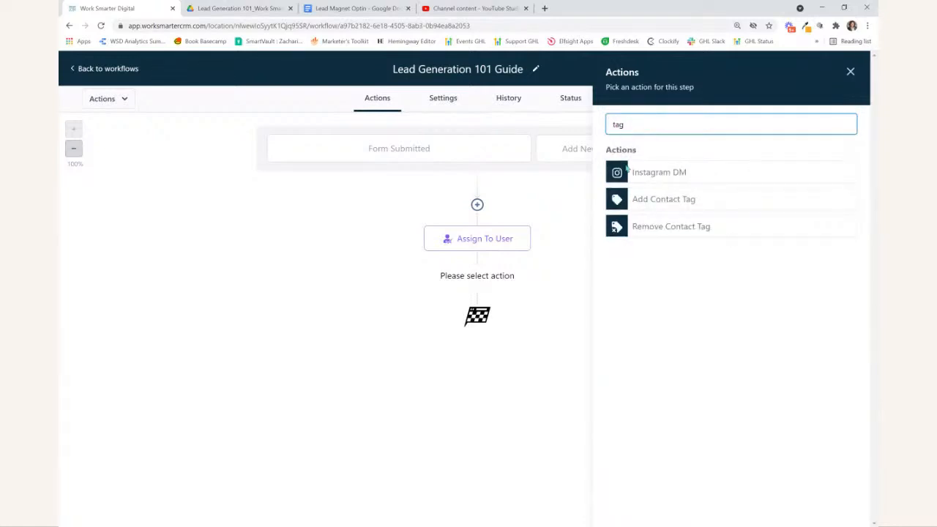
pyautogui.click(663, 199)
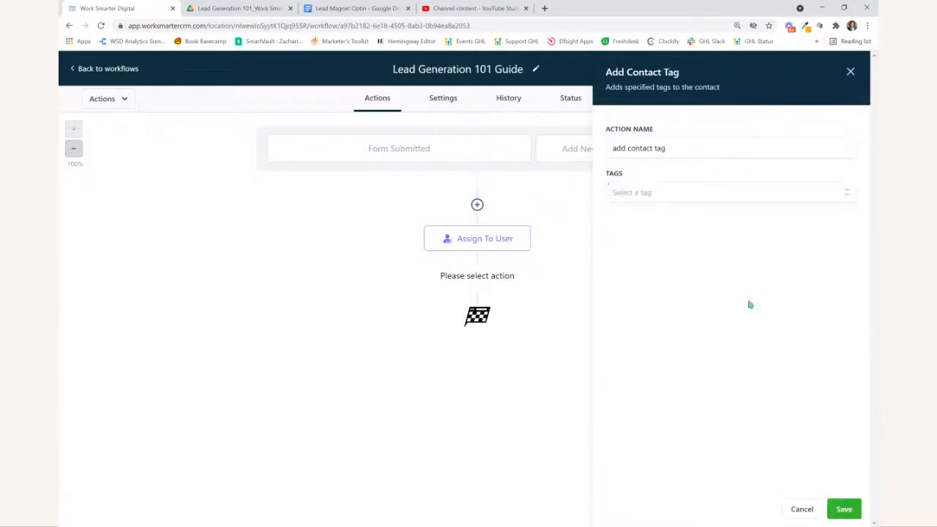
pyautogui.click(644, 193)
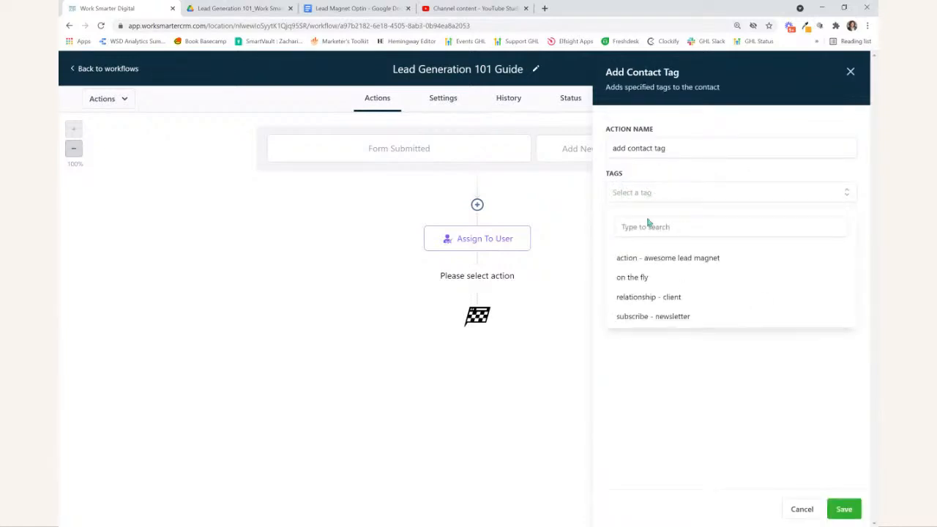
pyautogui.click(656, 316)
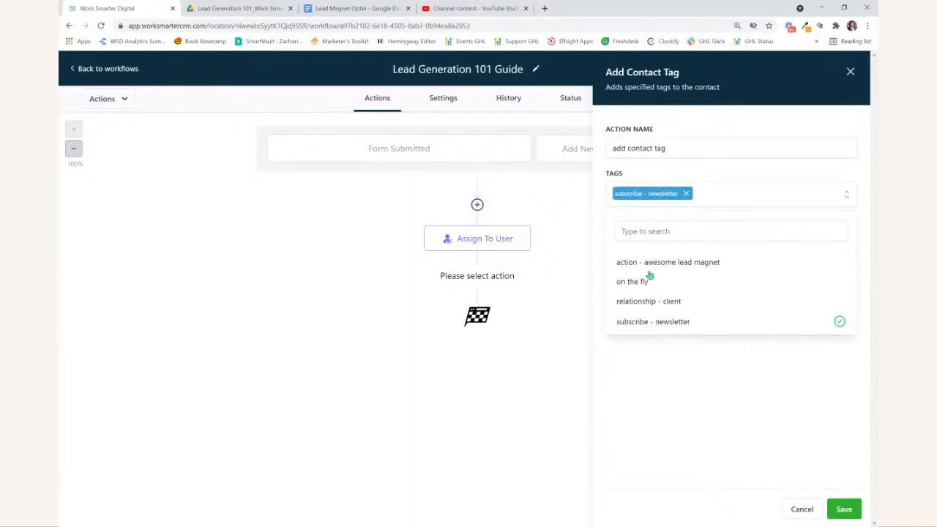
pyautogui.click(843, 508)
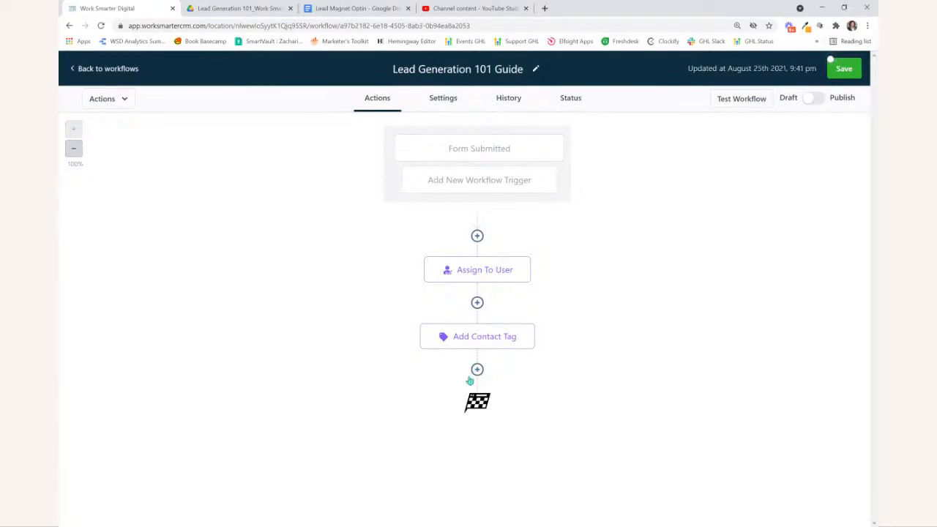
# - Add a Send Email action after the contact tag, with the user's full name and user's email custom values as sender name and address
pyautogui.click(476, 370)
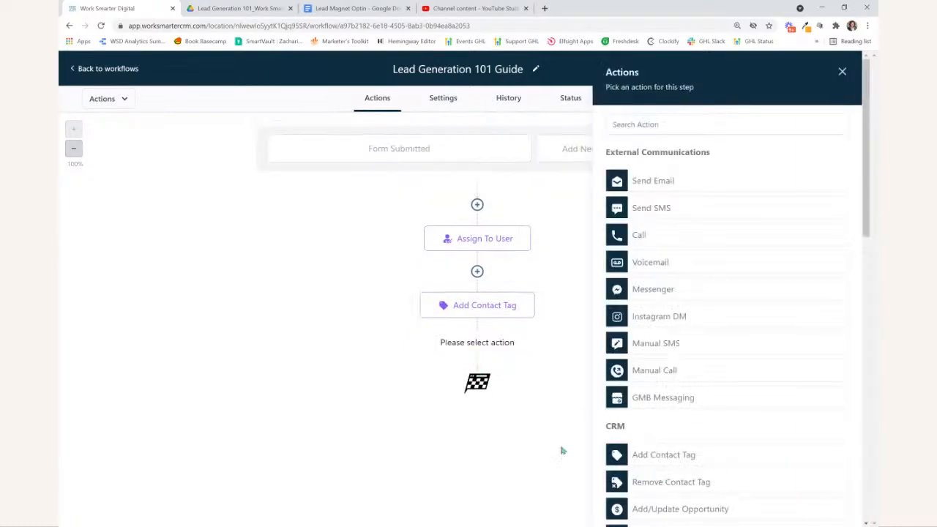
pyautogui.click(654, 182)
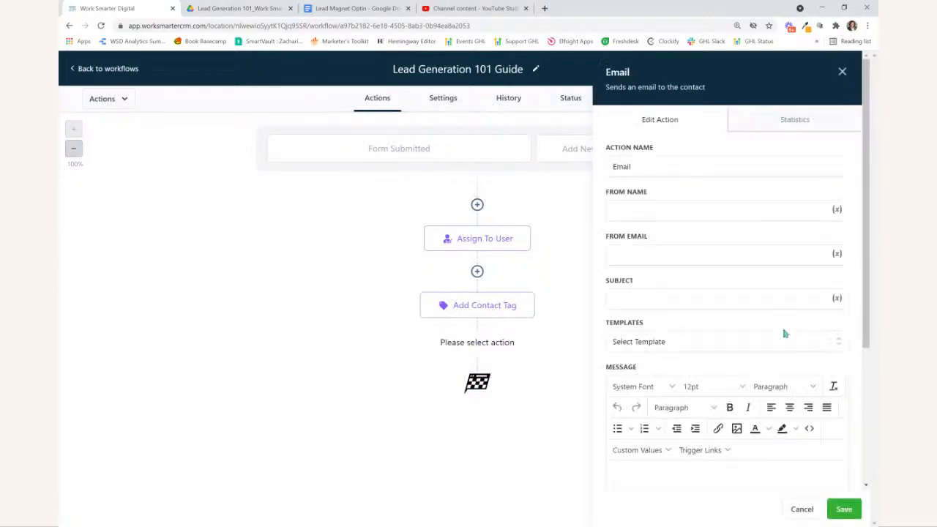
pyautogui.click(835, 210)
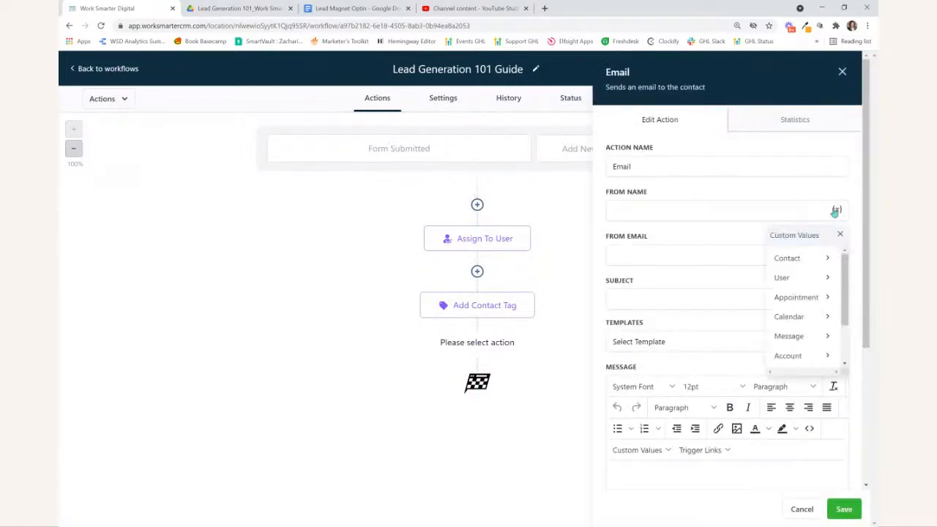
pyautogui.click(830, 278)
pyautogui.click(756, 256)
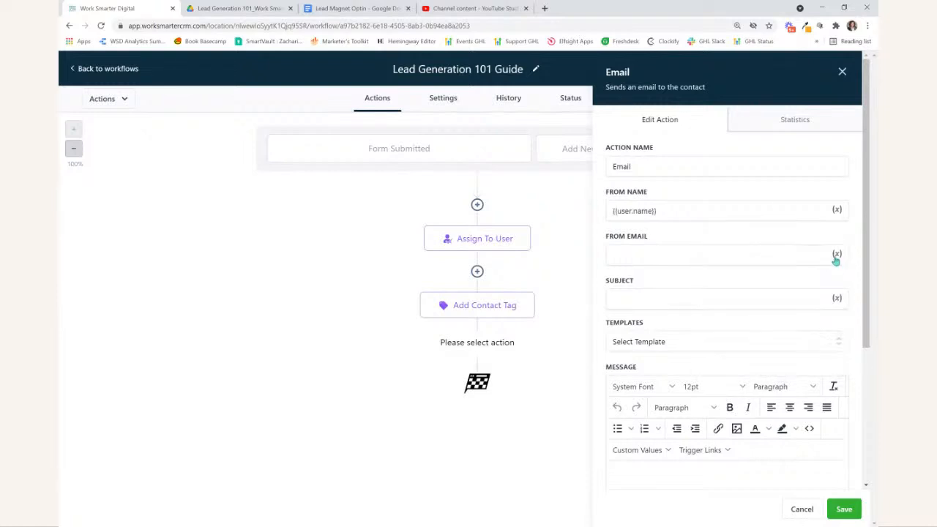
pyautogui.click(836, 256)
pyautogui.click(828, 331)
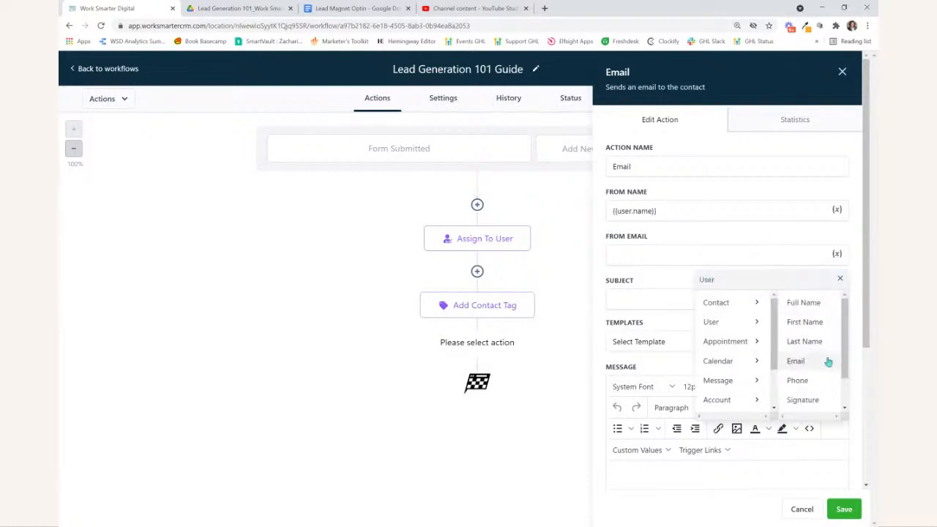
pyautogui.click(803, 363)
# - Set the email subject to "{{contact.first_name}}, download the Lead Gen 101 Guide", using the contact first name custom value
pyautogui.click(657, 299)
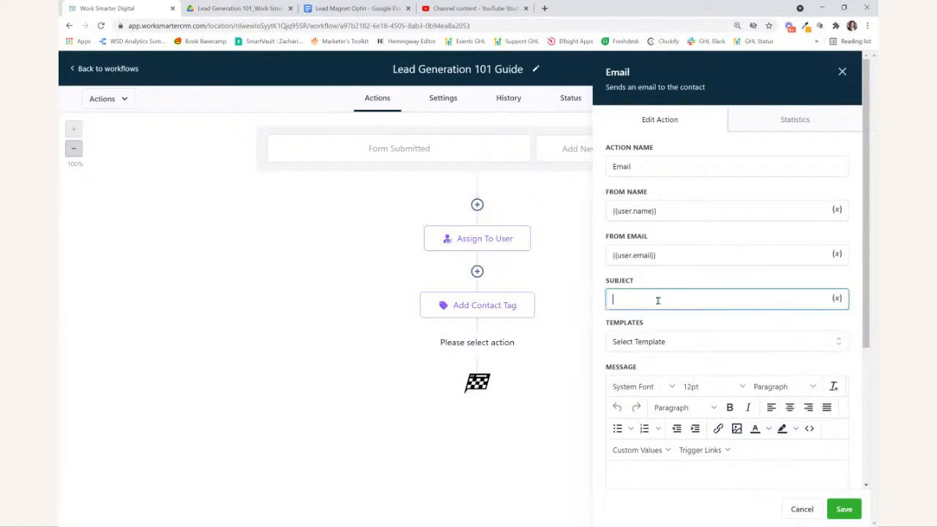
pyautogui.click(836, 298)
pyautogui.click(827, 348)
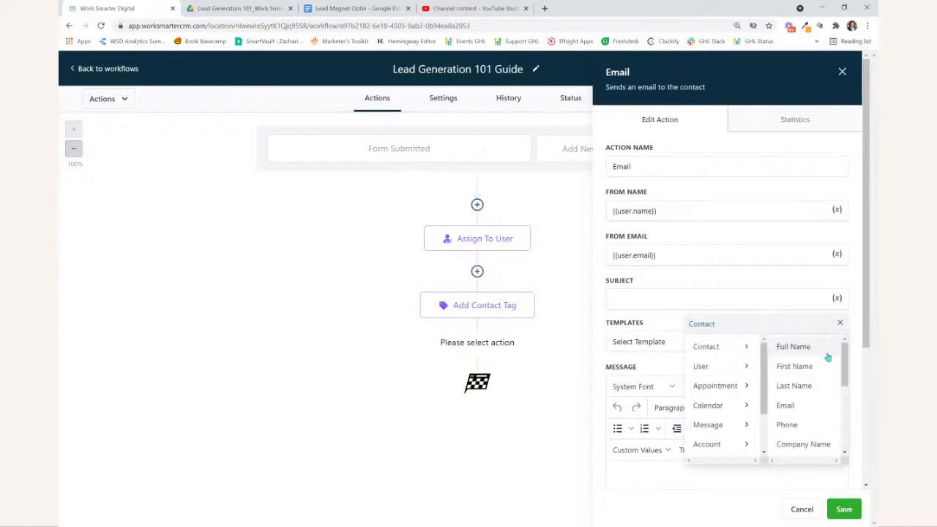
pyautogui.click(801, 366)
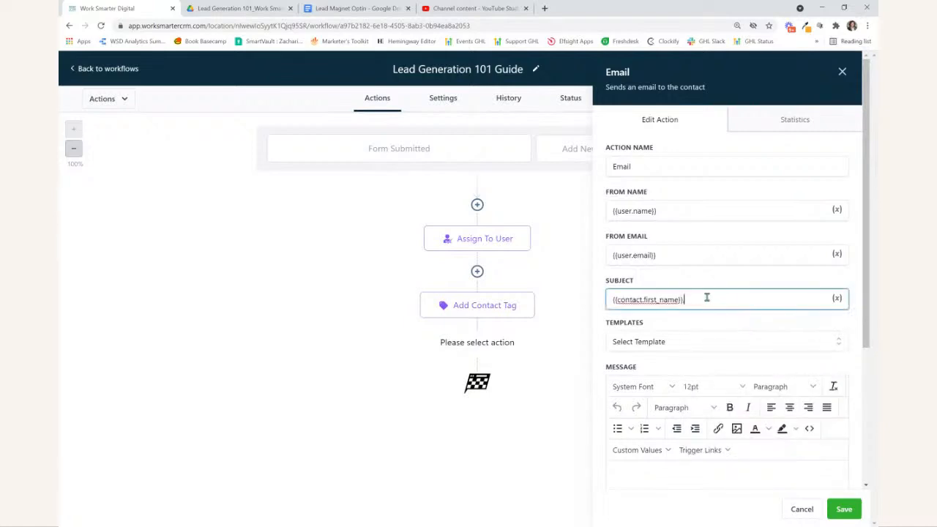
pyautogui.write(', download the Lead Gen 101 Guide')
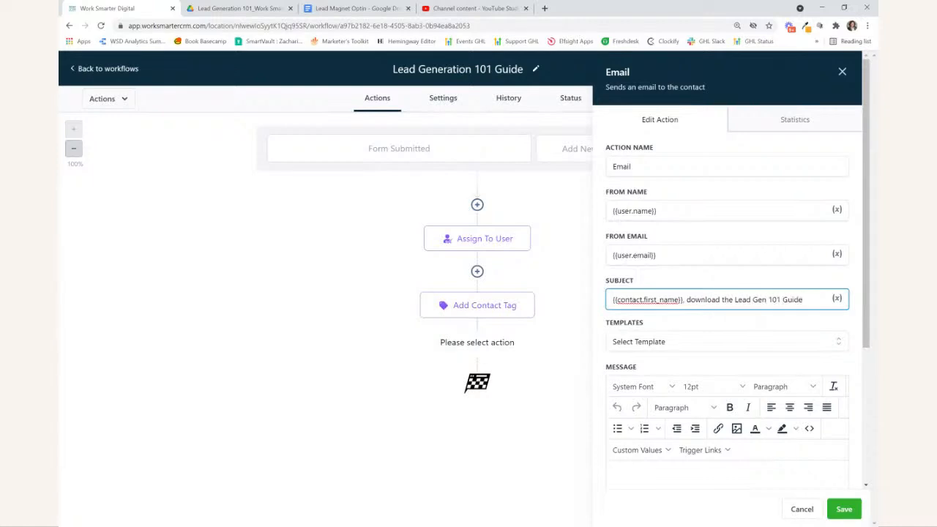
# - Switch to the Lead Magnet Optin Google Doc and copy the Email 1 text below the name line through the P.S
pyautogui.scroll(-3, 691, 285)
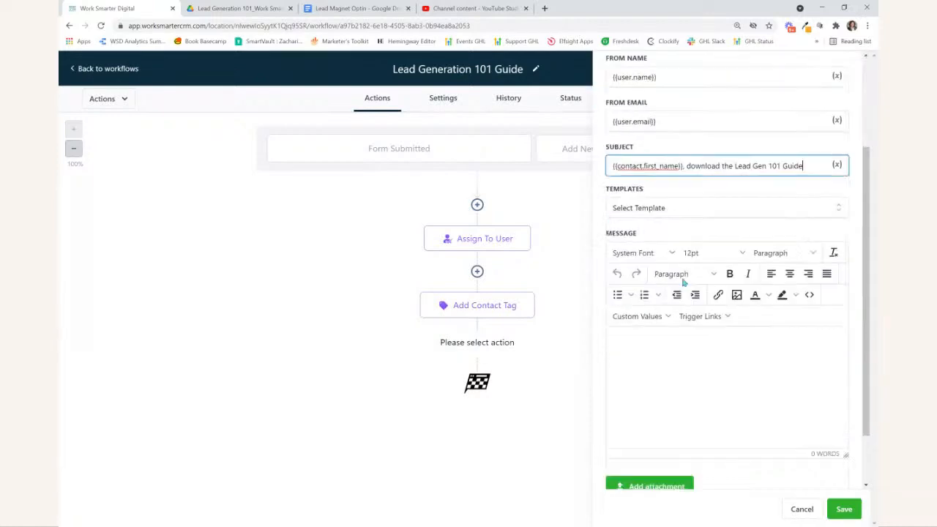
pyautogui.click(670, 282)
pyautogui.click(351, 8)
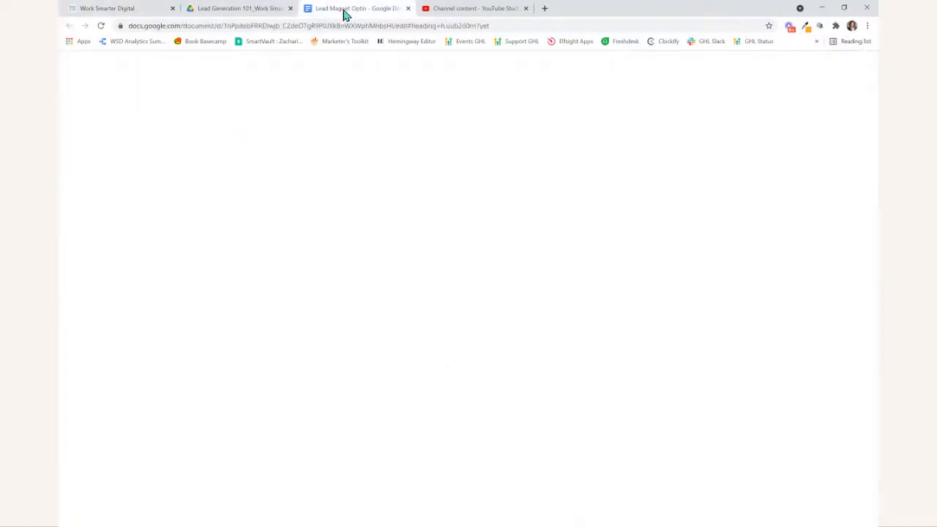
pyautogui.scroll(-3, 280, 280)
pyautogui.moveTo(280, 280); pyautogui.dragTo(470, 470)
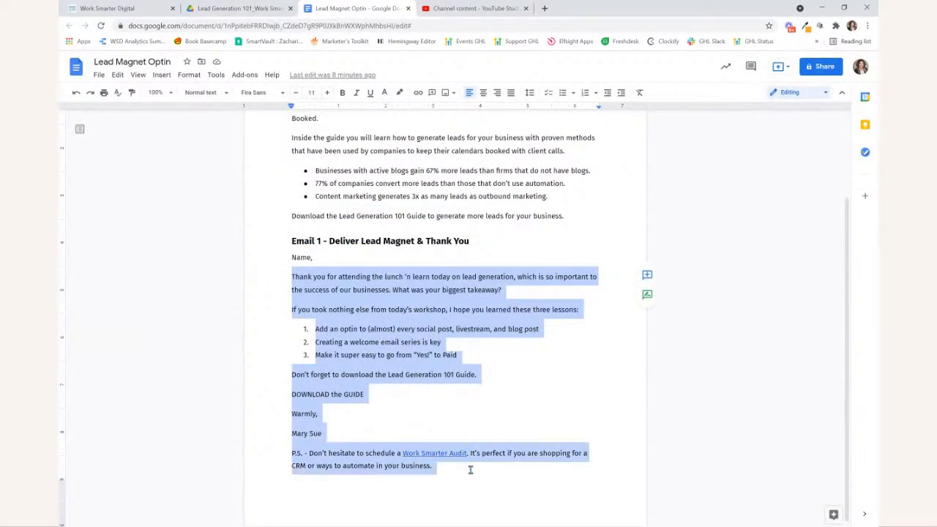
# - Return to the CRM email, start the message with the contact first name custom value and a comma, and paste the copied text
pyautogui.click(108, 8)
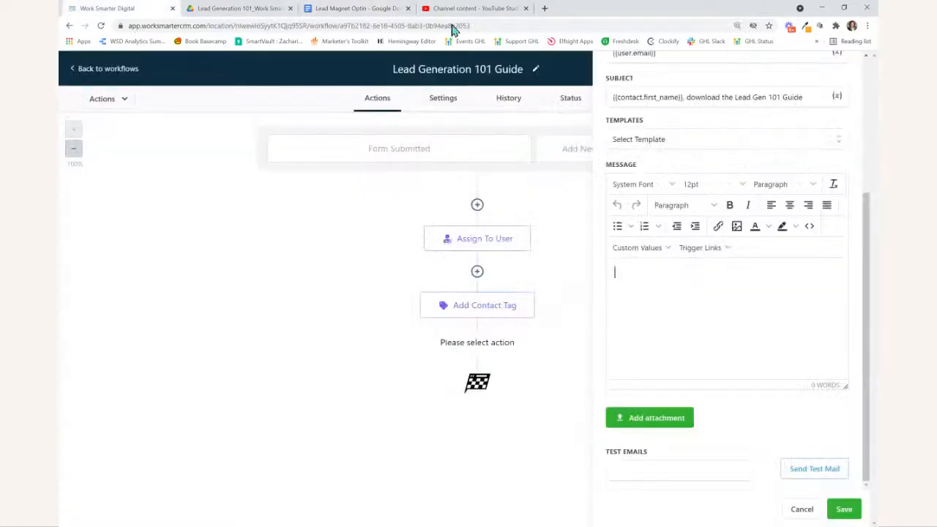
pyautogui.click(667, 247)
pyautogui.moveTo(670, 268)
pyautogui.click(720, 290)
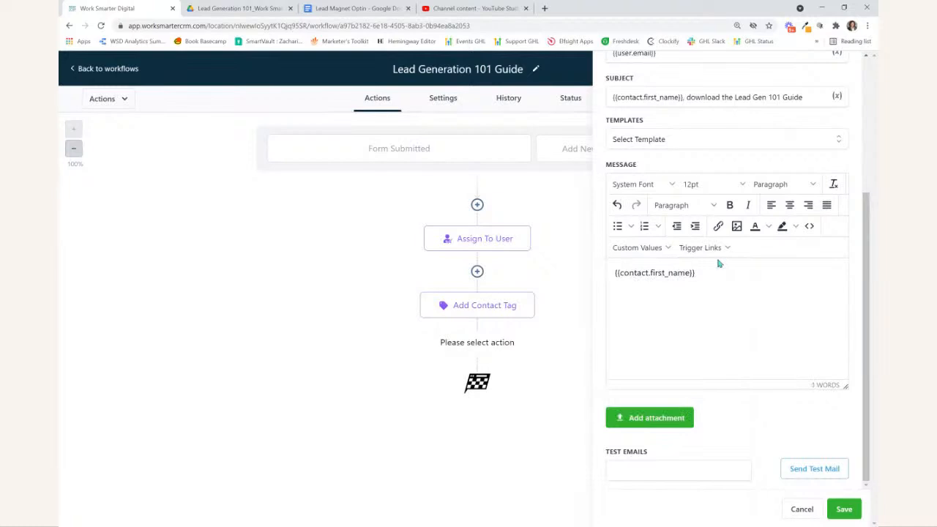
pyautogui.hotkey('ctrl', 'v')
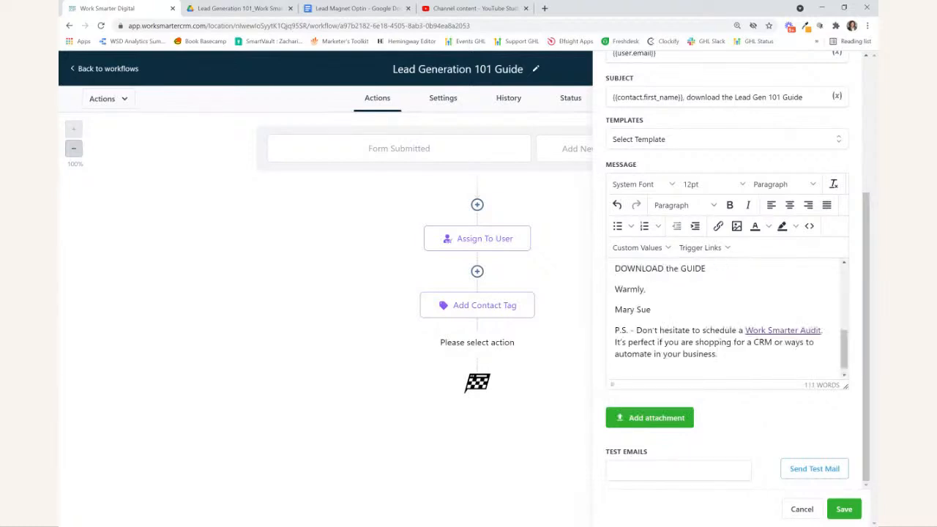
# - Copy the Lead Generation 101 PDF's web address from Google Drive and link the message's "DOWNLOAD the GUIDE" text to it
pyautogui.scroll(10, 716, 348)
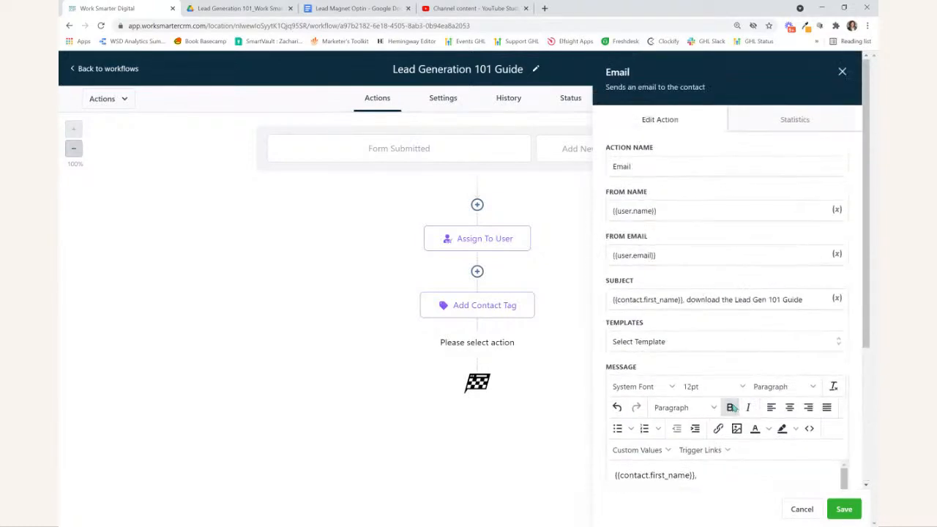
pyautogui.scroll(-2, 714, 373)
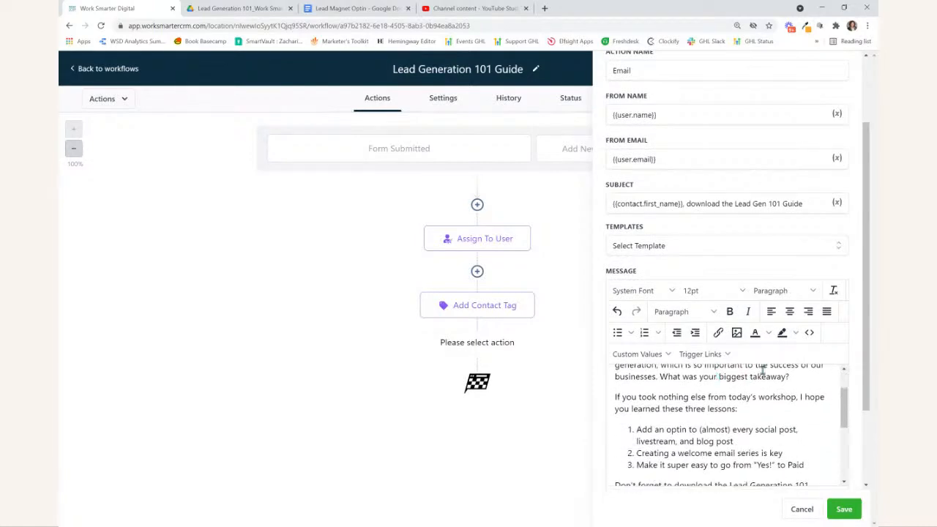
pyautogui.scroll(-2, 761, 371)
pyautogui.scroll(-2, 833, 385)
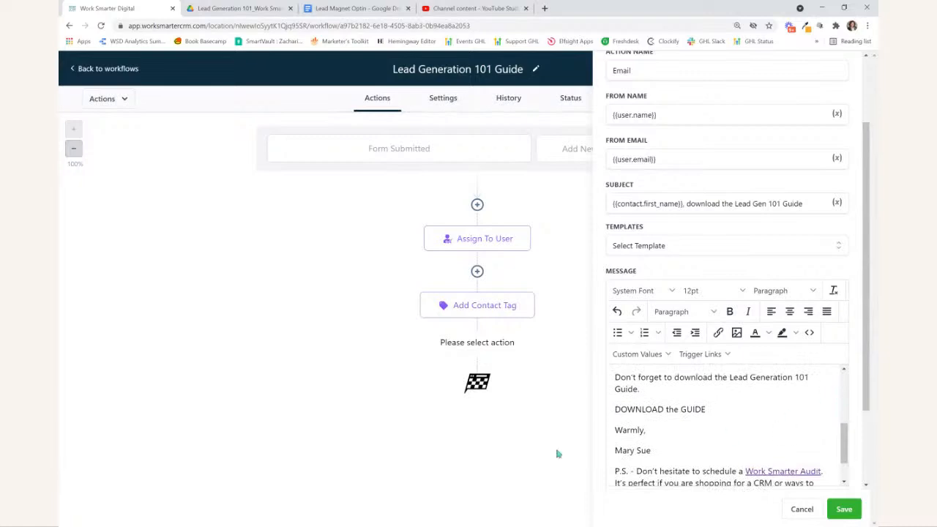
pyautogui.click(208, 10)
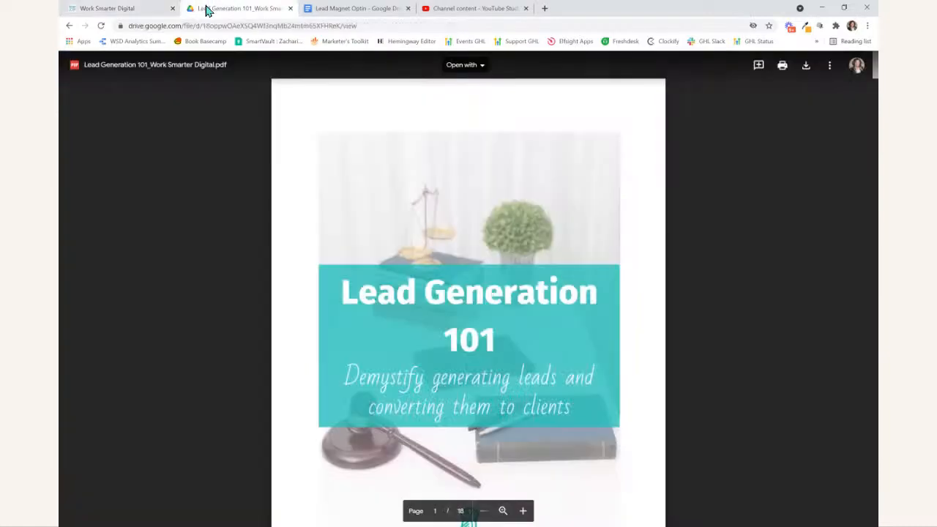
pyautogui.click(203, 28)
pyautogui.click(118, 9)
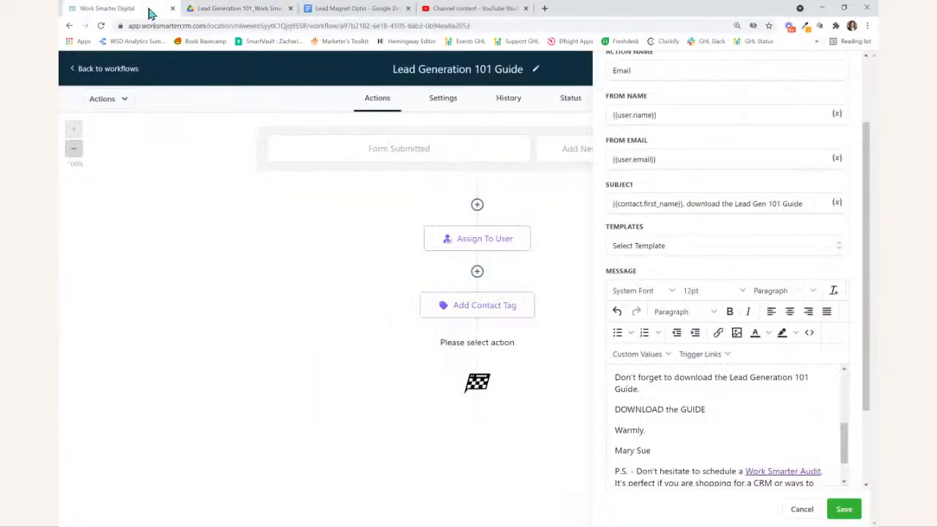
pyautogui.tripleClick(658, 408)
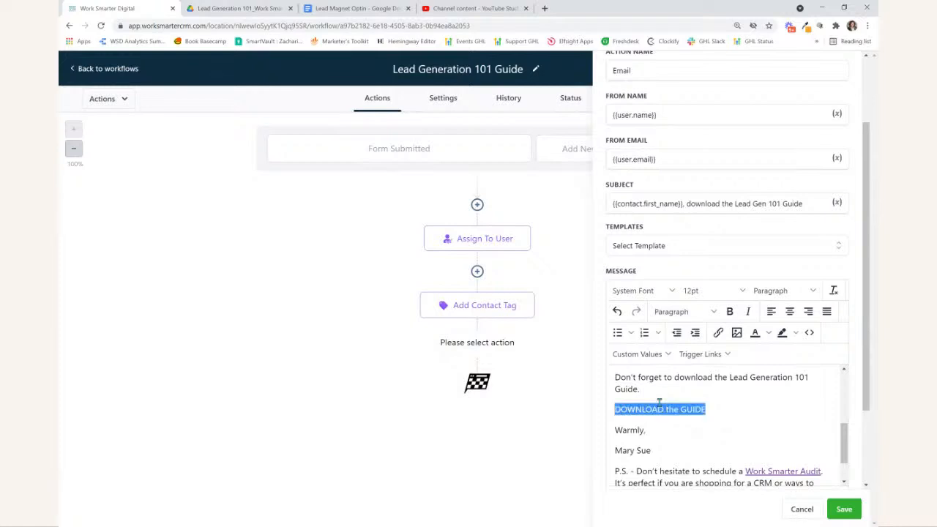
pyautogui.click(721, 335)
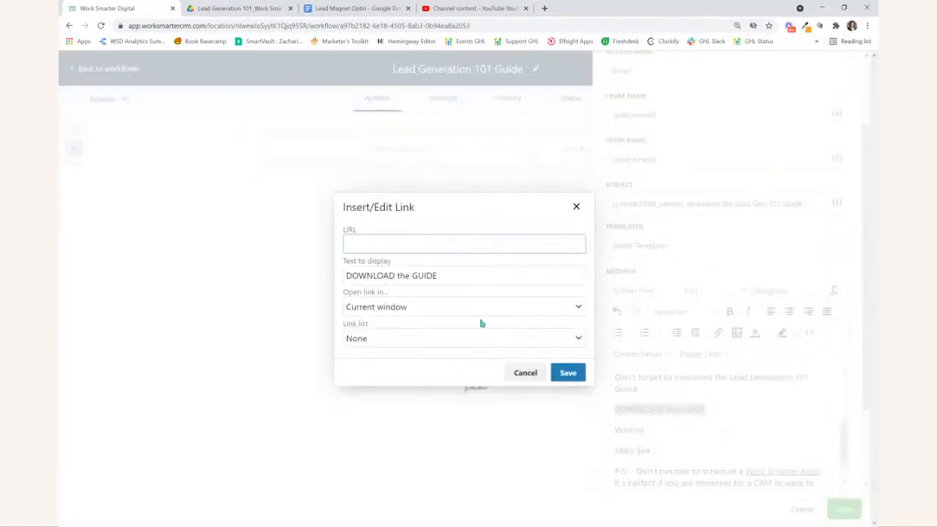
pyautogui.hotkey('ctrl', 'v')
pyautogui.click(568, 373)
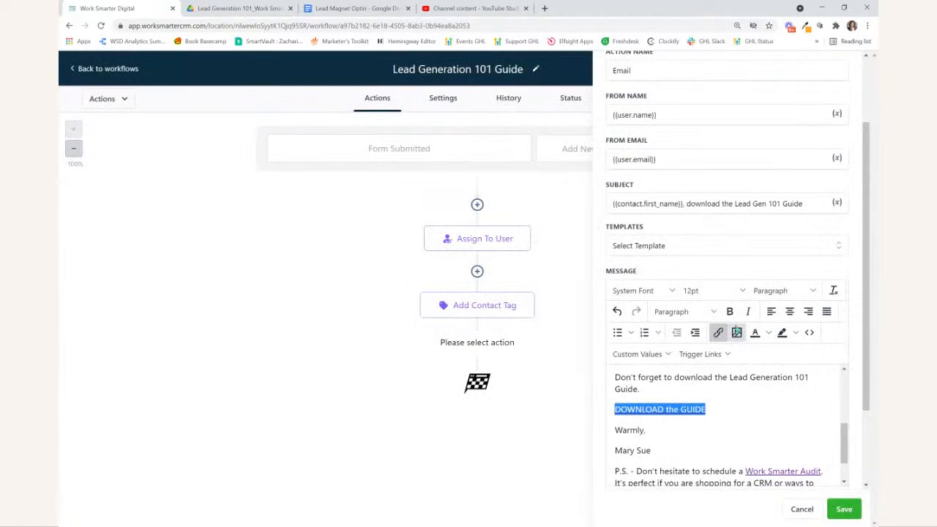
# - Make the "DOWNLOAD the GUIDE" link bold and set its text color to the custom hex value 20bdbe
pyautogui.click(728, 311)
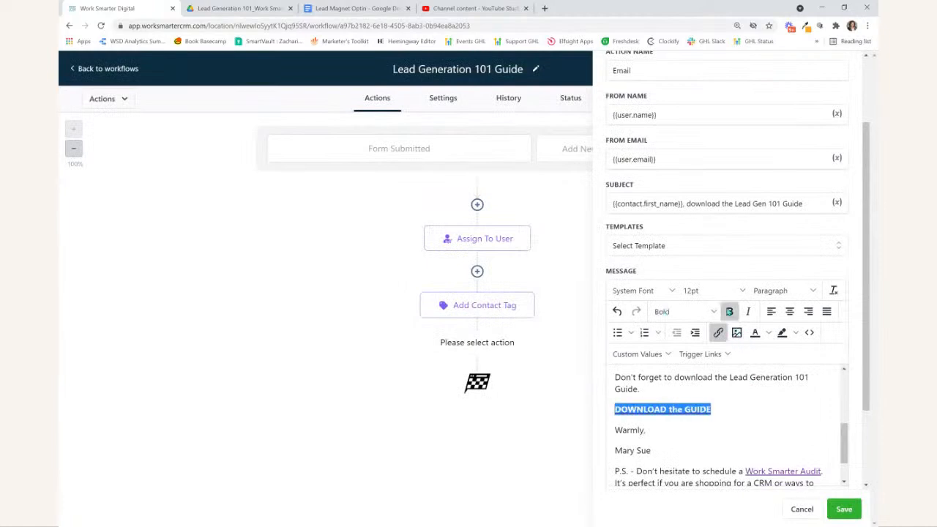
pyautogui.click(768, 333)
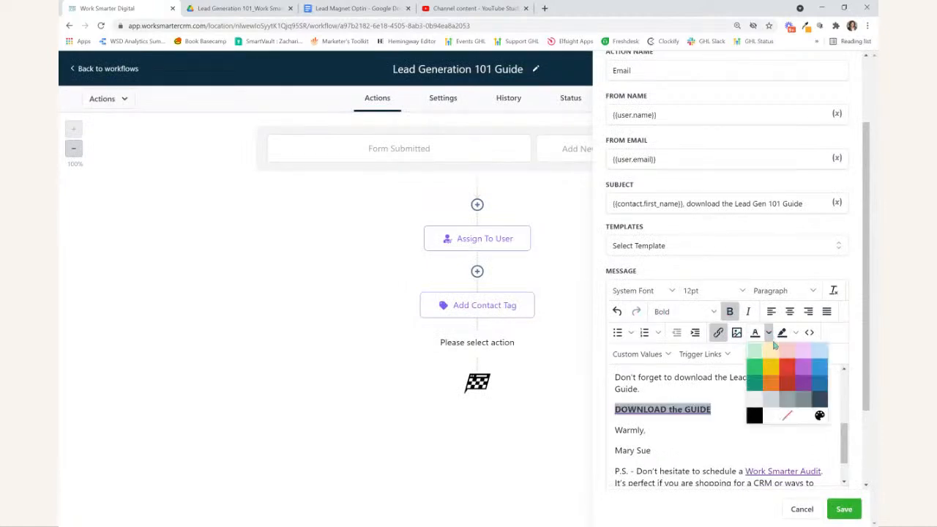
pyautogui.click(819, 415)
pyautogui.click(531, 301)
pyautogui.doubleClick(531, 302)
pyautogui.write('20bdbe')
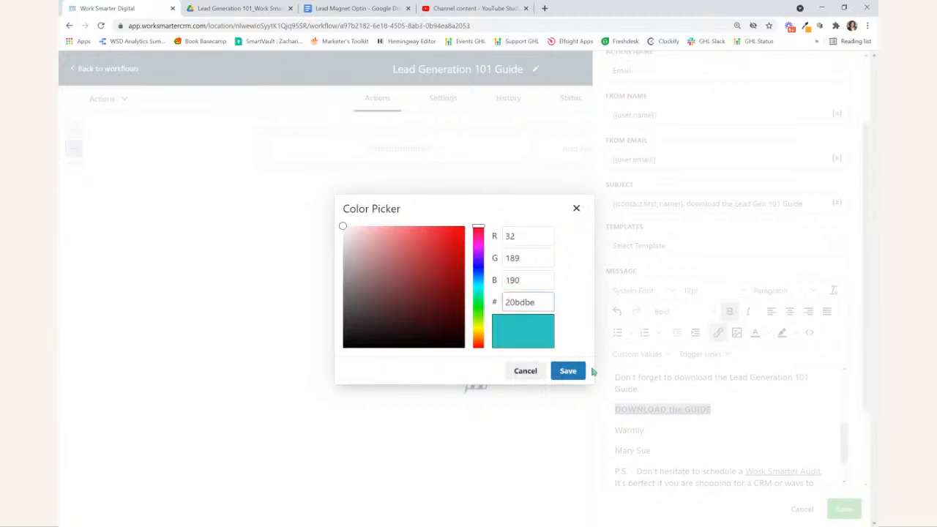
pyautogui.click(568, 370)
# - Select the entire email message and change its font to Verdana
pyautogui.scroll(-1, 731, 432)
pyautogui.click(739, 455)
pyautogui.moveTo(739, 454); pyautogui.dragTo(587, 370)
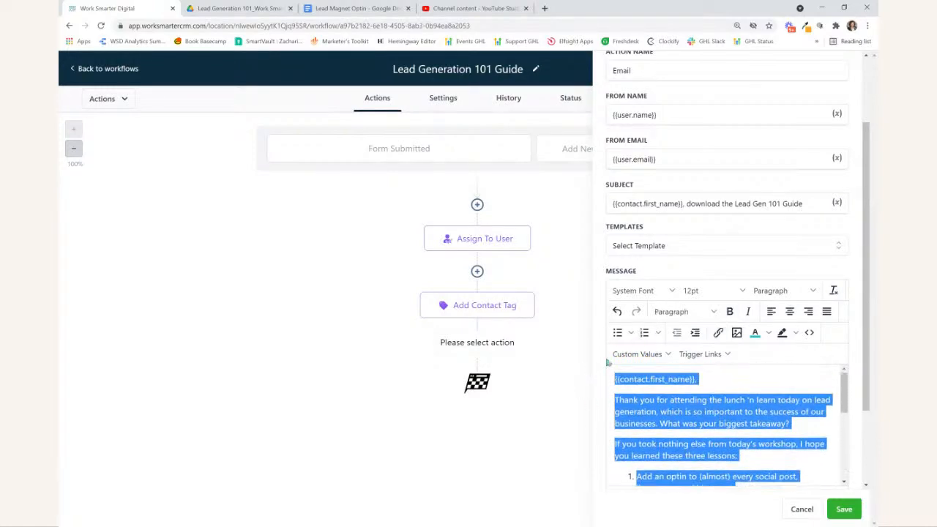
pyautogui.click(634, 291)
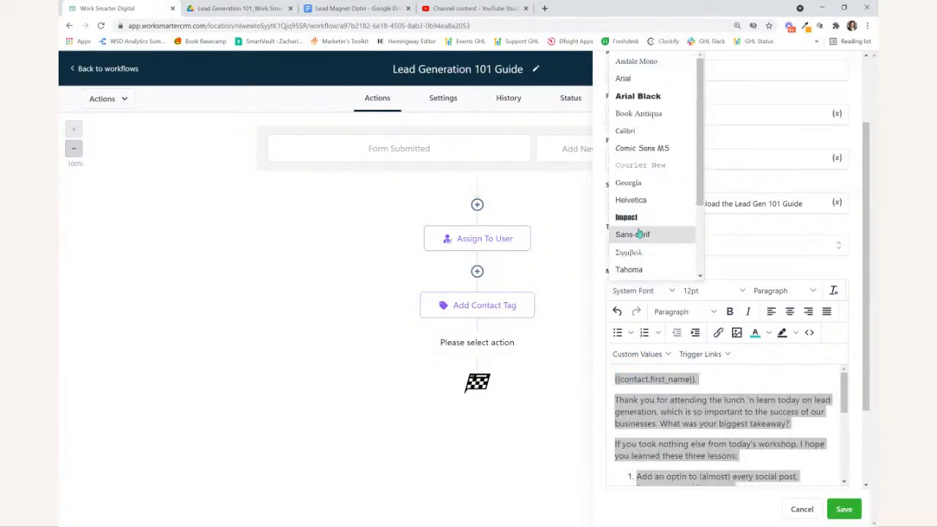
pyautogui.scroll(-3, 638, 232)
pyautogui.click(635, 238)
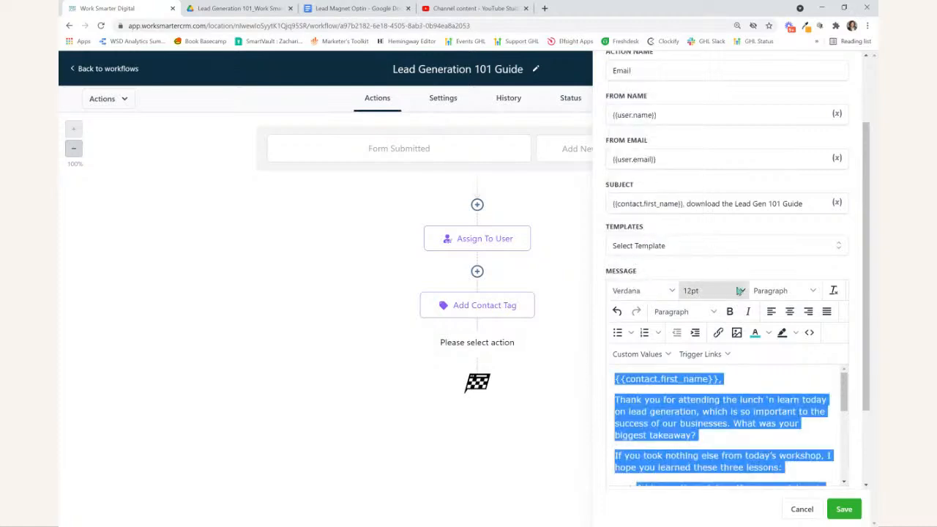
# - Set the font size of the entire email message to 11pt
pyautogui.click(739, 291)
pyautogui.click(722, 83)
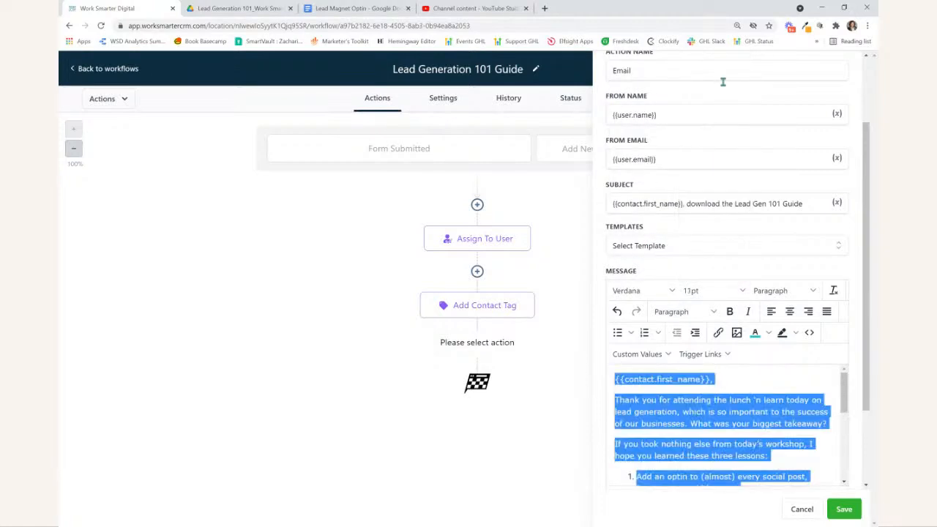
pyautogui.click(654, 410)
# - Apply the teal text color to the "Work Smarter Audit" link in the email's P.S. line
pyautogui.scroll(-5, 656, 426)
pyautogui.scroll(-1, 656, 427)
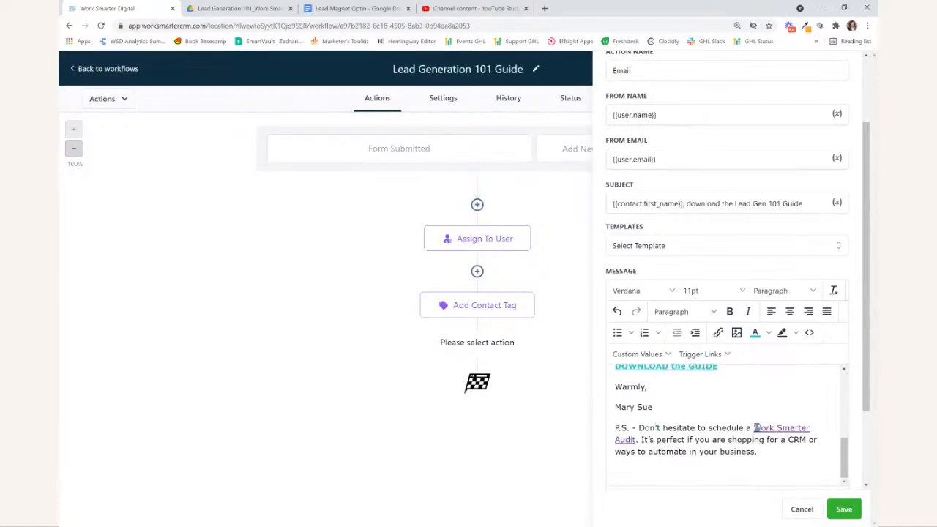
pyautogui.moveTo(752, 427); pyautogui.dragTo(635, 439)
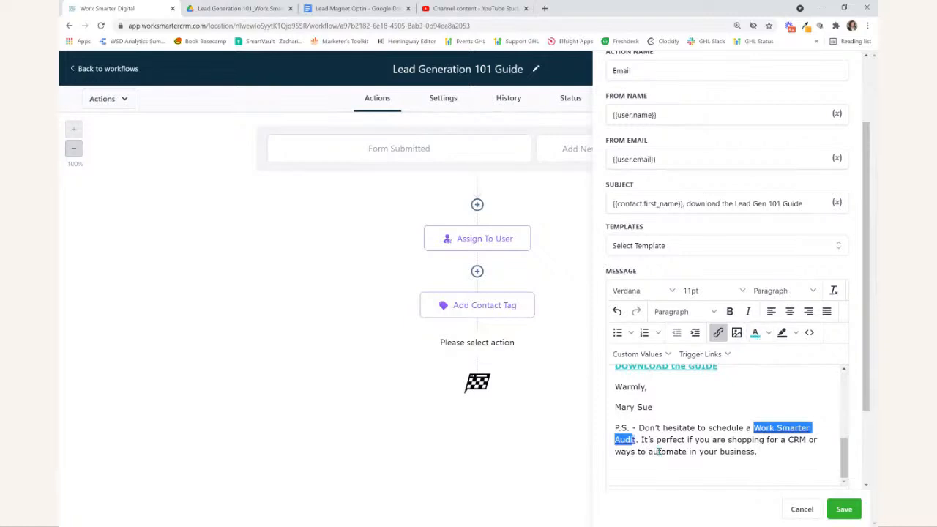
pyautogui.click(657, 452)
pyautogui.moveTo(635, 439); pyautogui.dragTo(752, 426)
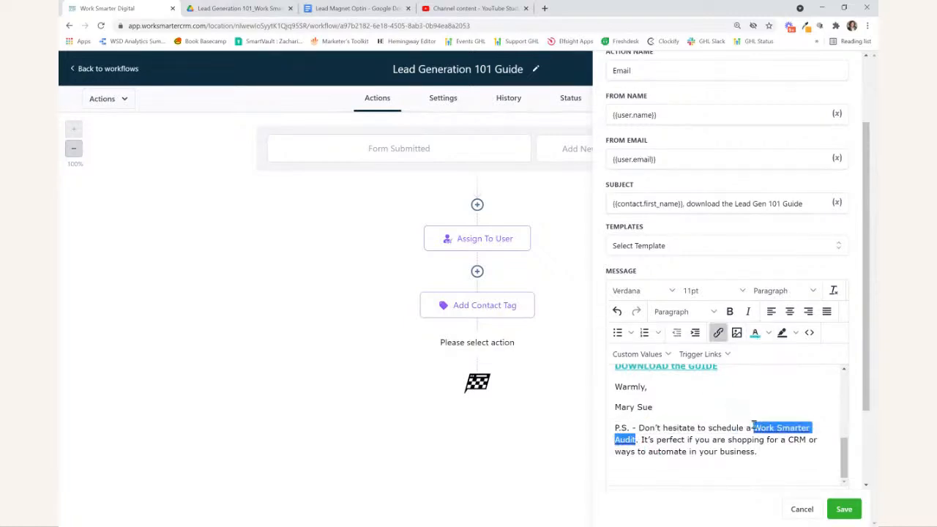
pyautogui.click(758, 336)
pyautogui.click(730, 452)
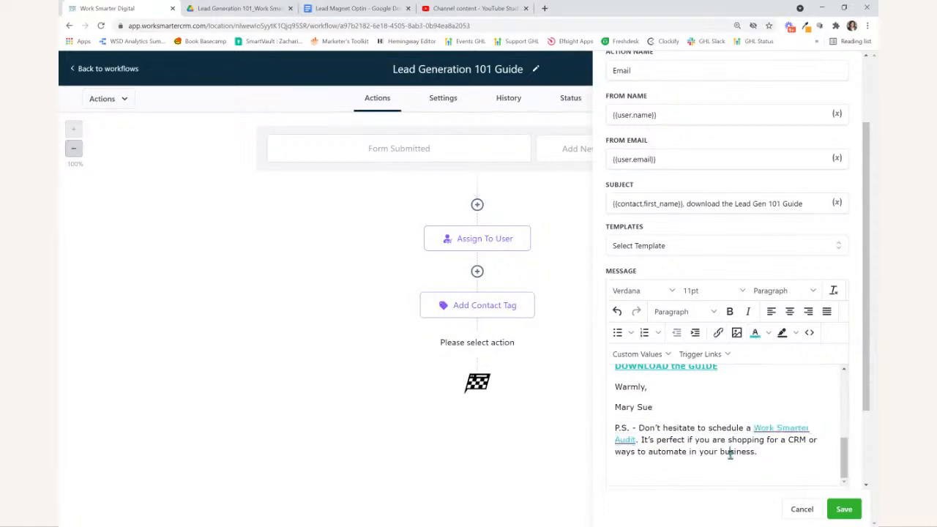
# - Save the email action and save the Lead Generation 101 Guide workflow
pyautogui.click(843, 508)
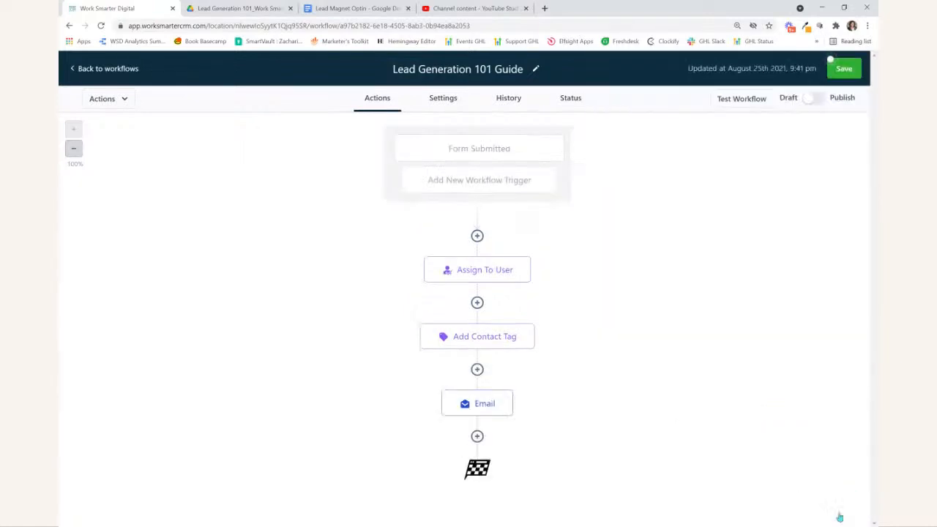
pyautogui.click(843, 68)
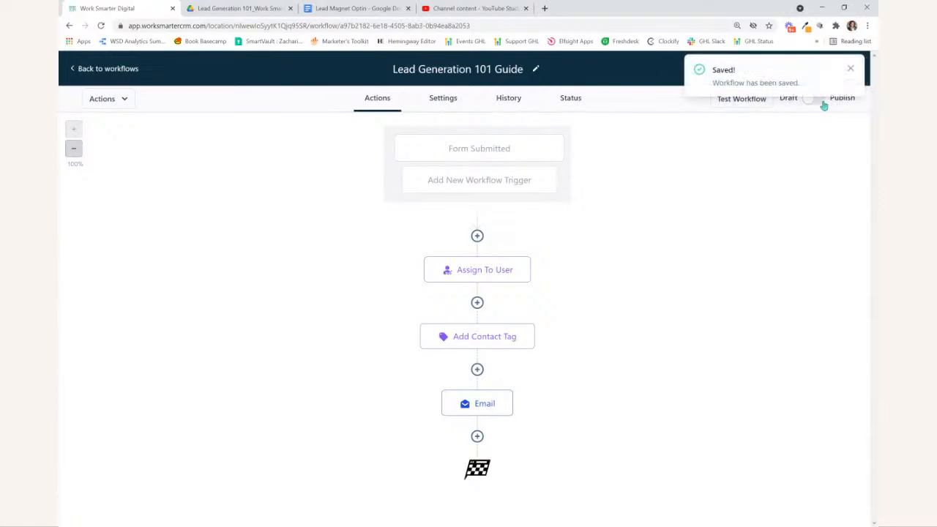
pyautogui.click(851, 70)
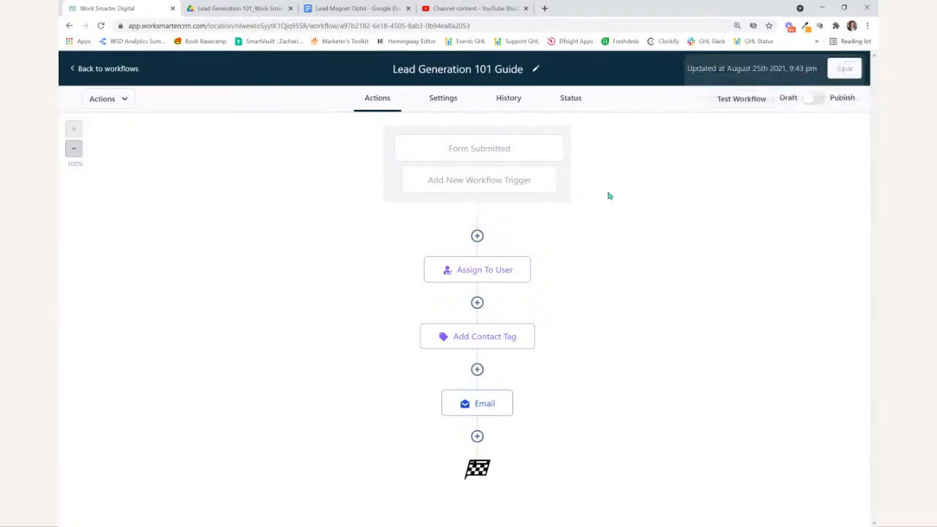
# - Enable Allow Multiple and Auto Mark as Read in the workflow's settings and save them
pyautogui.click(445, 100)
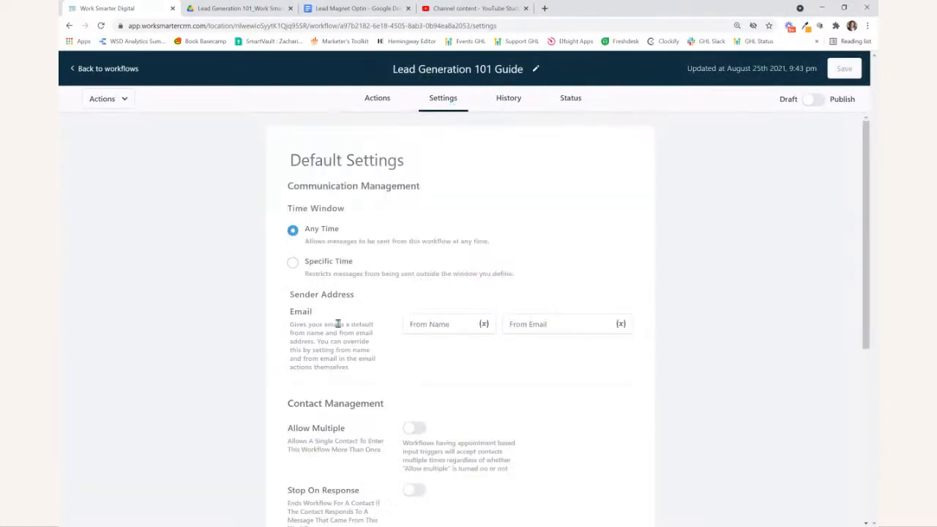
pyautogui.scroll(-2, 277, 254)
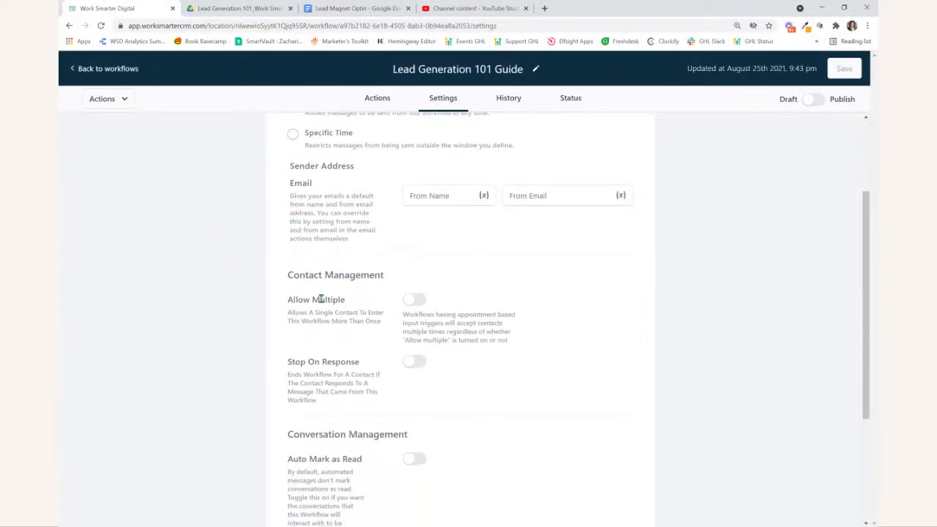
pyautogui.click(413, 301)
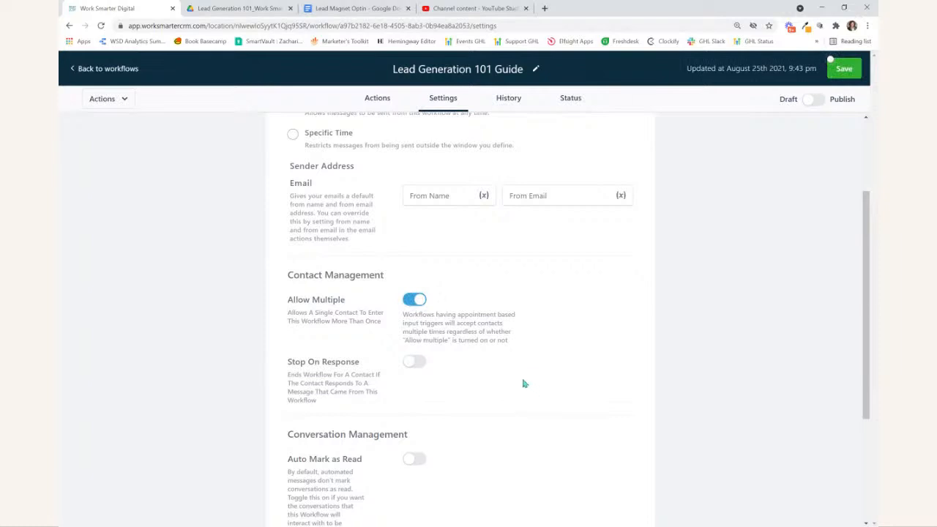
pyautogui.scroll(-1, 497, 355)
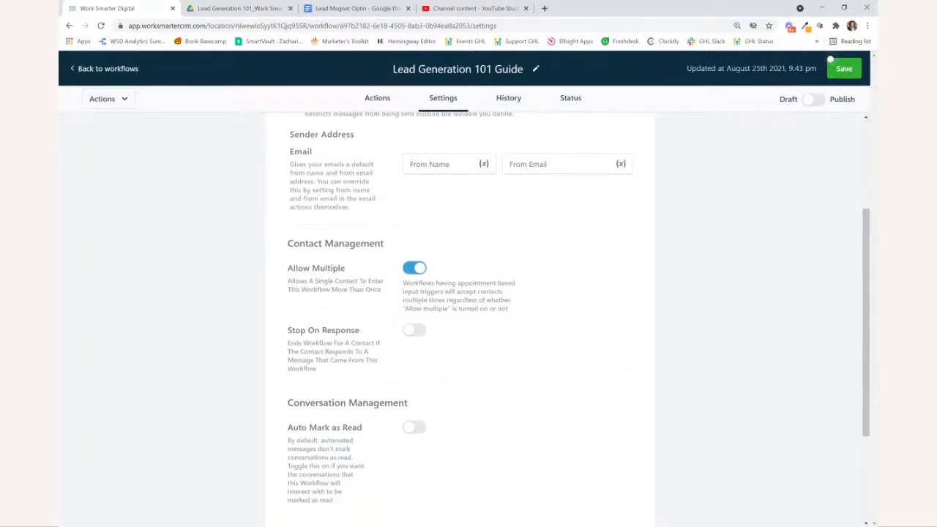
pyautogui.scroll(-3, 485, 356)
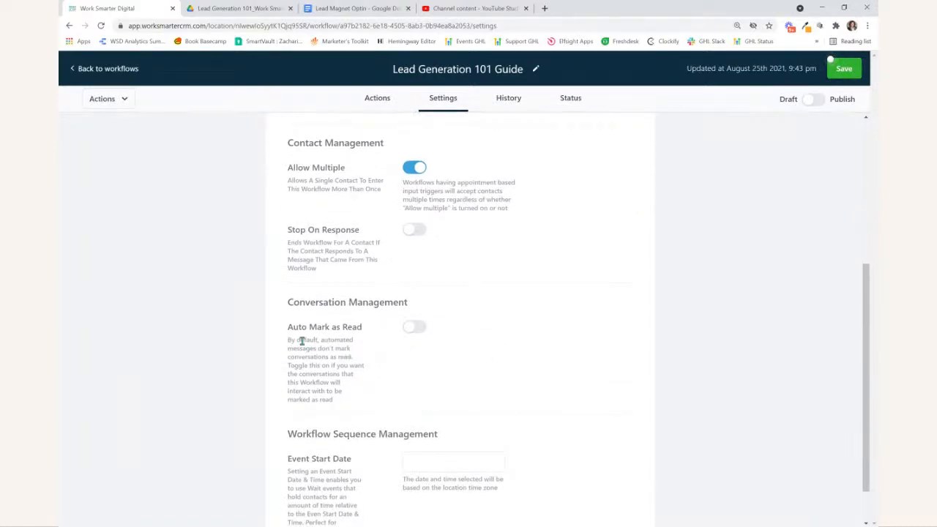
pyautogui.click(414, 332)
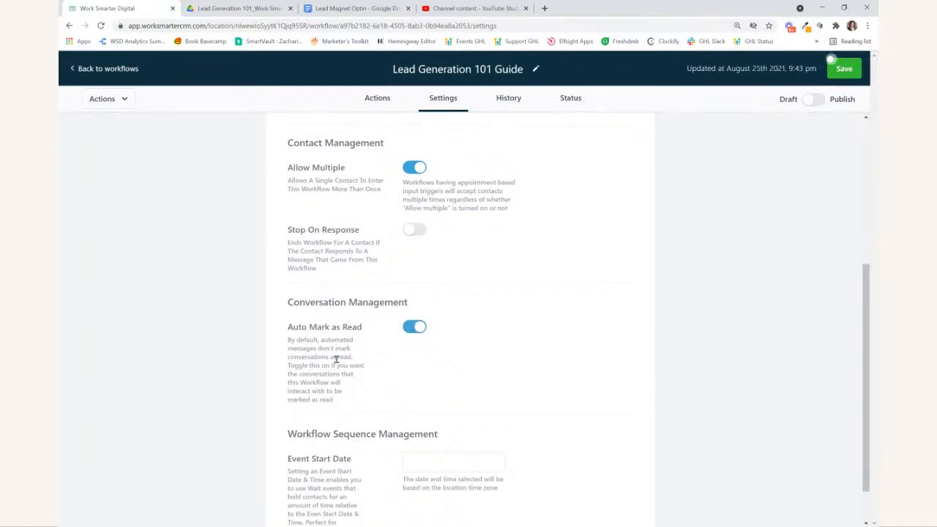
pyautogui.scroll(4, 336, 358)
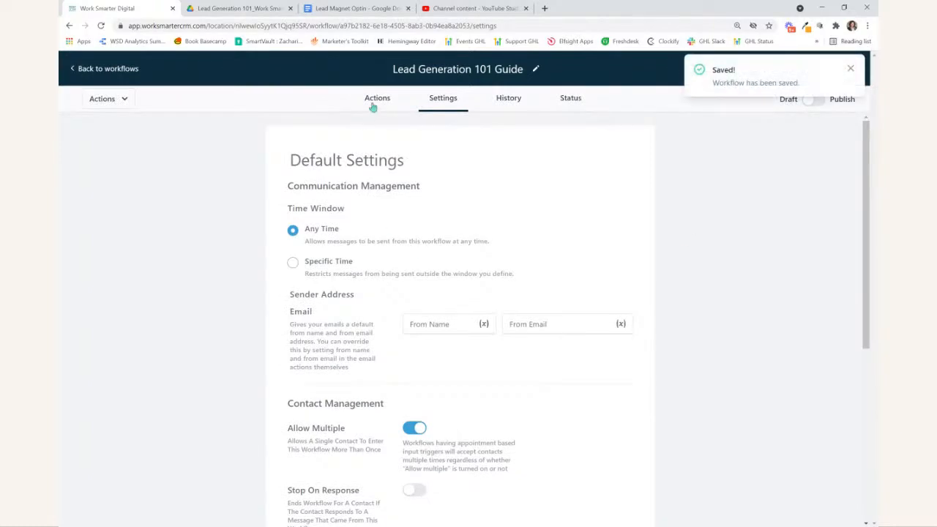
# - Return to the workflow's actions, switch the workflow from draft to published, and save it
pyautogui.click(371, 107)
pyautogui.click(850, 69)
pyautogui.click(813, 98)
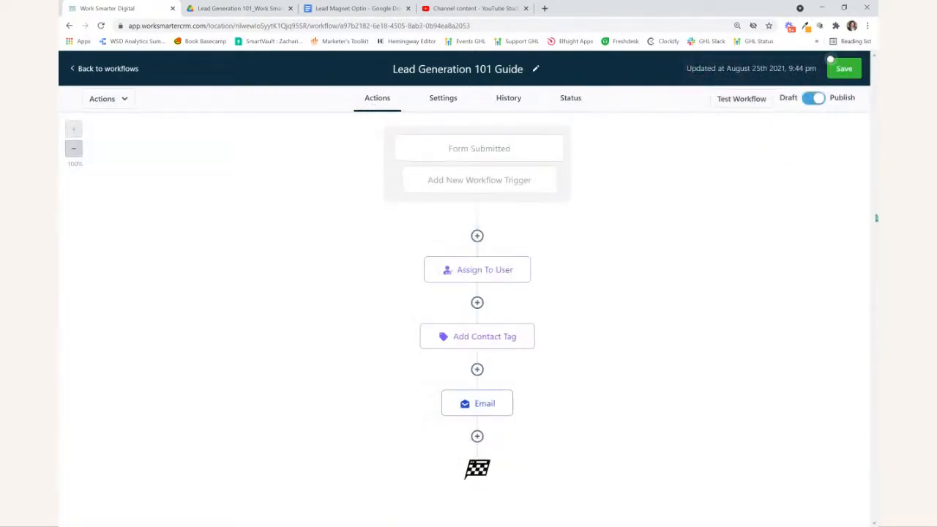
pyautogui.click(834, 68)
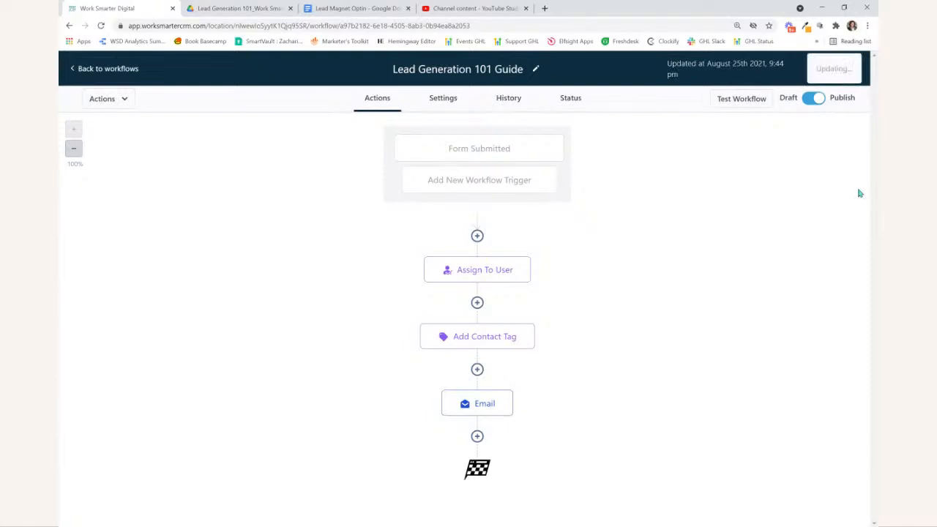
# - Leave the workflow, open the Lead Gen 101 funnel, and preview its landing page
pyautogui.click(80, 73)
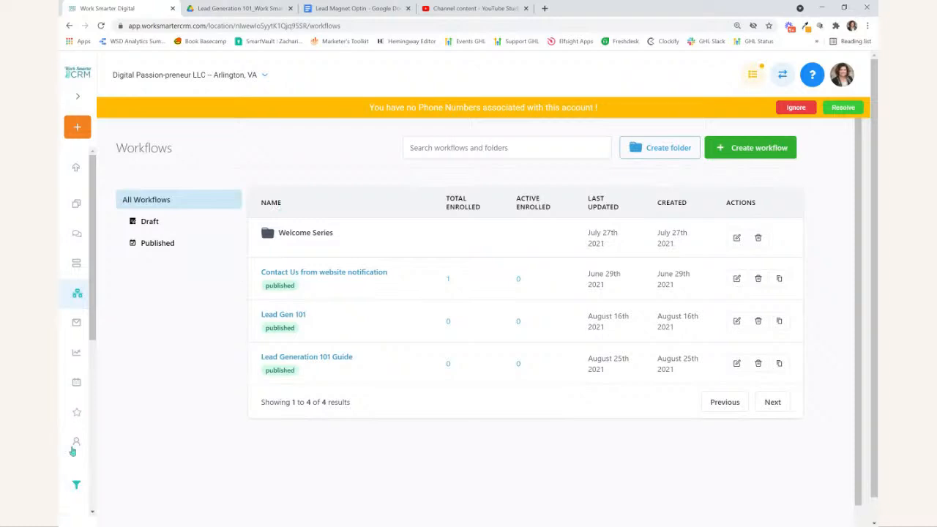
pyautogui.scroll(-3, 72, 425)
pyautogui.click(73, 334)
pyautogui.click(266, 234)
pyautogui.click(463, 423)
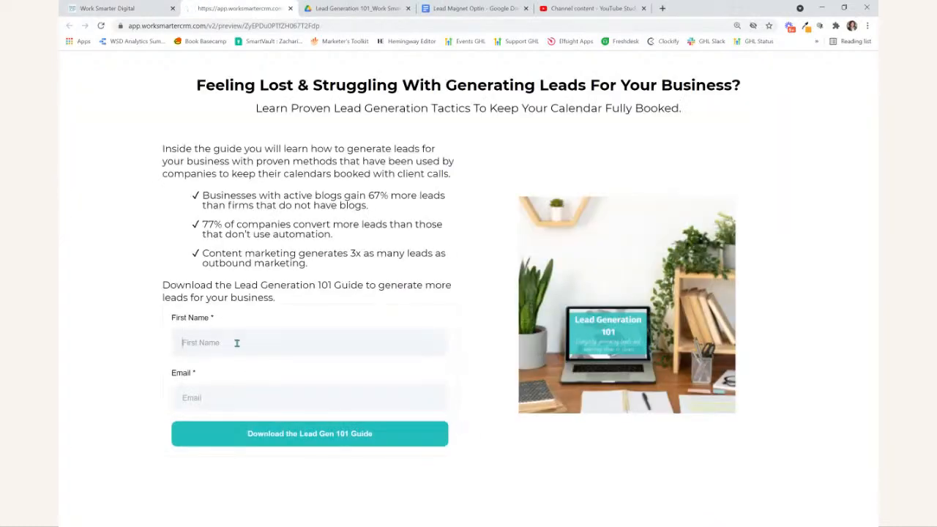
# - Fill in the opt-in form on the preview page with the contact's first name and email
pyautogui.click(236, 342)
pyautogui.write('Mar')
pyautogui.press('Tab')
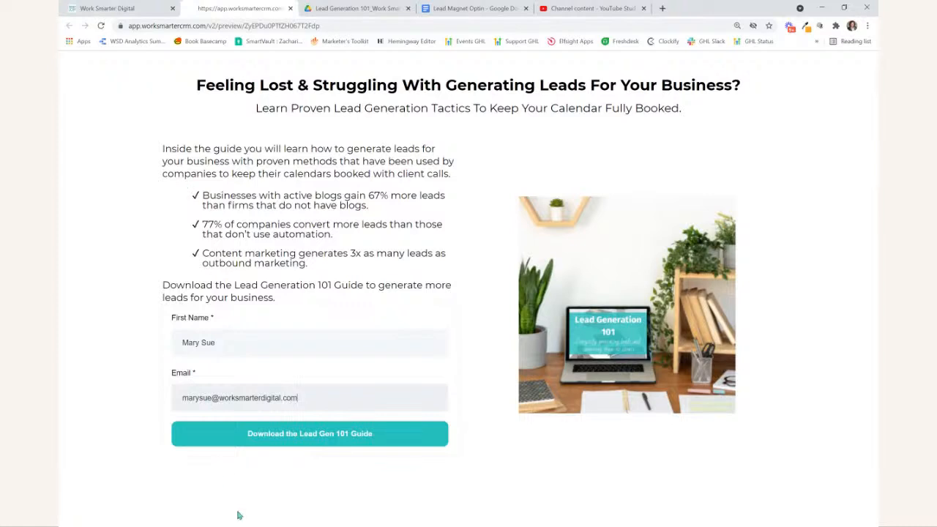
# - Return to the CRM's workflows list and check the enrollment figures for Lead Generation 101 Guide
pyautogui.click(141, 8)
pyautogui.scroll(3, 110, 284)
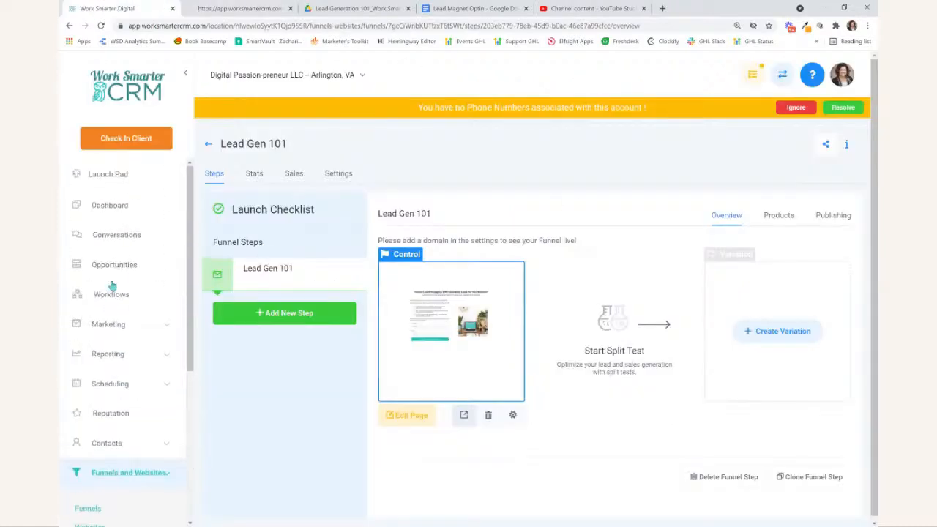
pyautogui.click(114, 293)
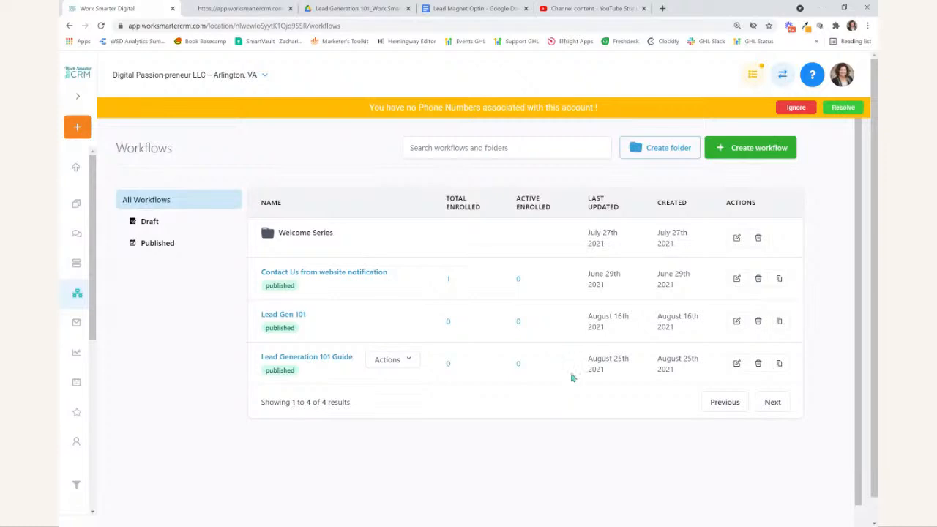
# - Submit the completed opt-in form on the preview page, and refresh the CRM's workflows list
pyautogui.click(217, 8)
pyautogui.click(266, 438)
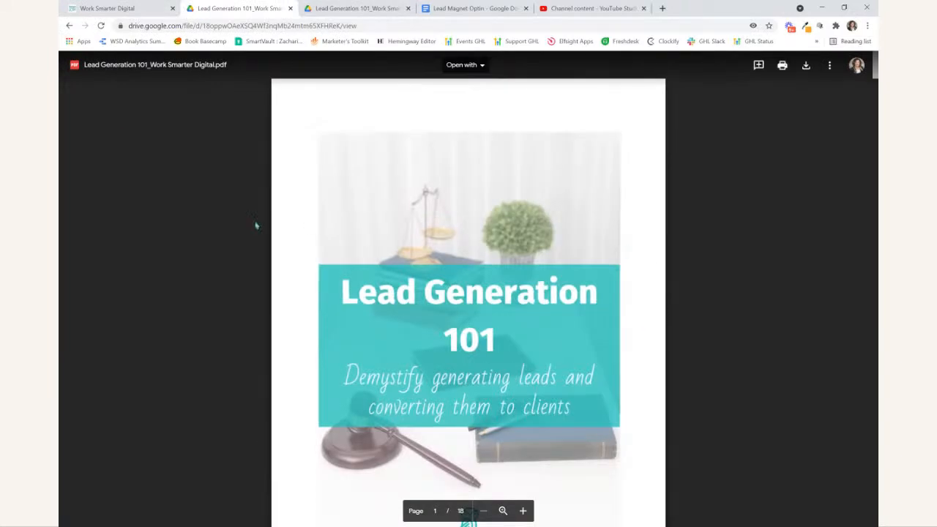
pyautogui.click(74, 7)
pyautogui.click(100, 27)
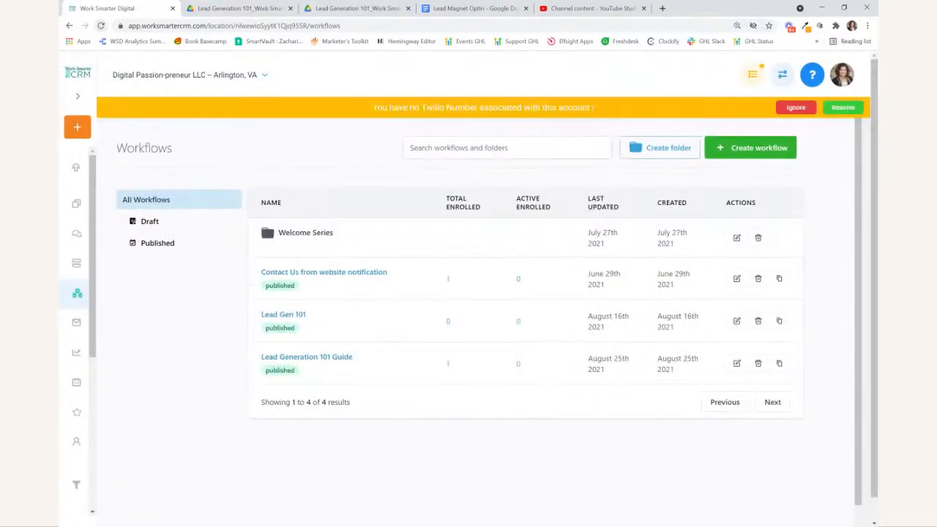
# - Examine the enrolled contact's execution log and the email action's event details, and return to the workflow's actions
pyautogui.click(448, 365)
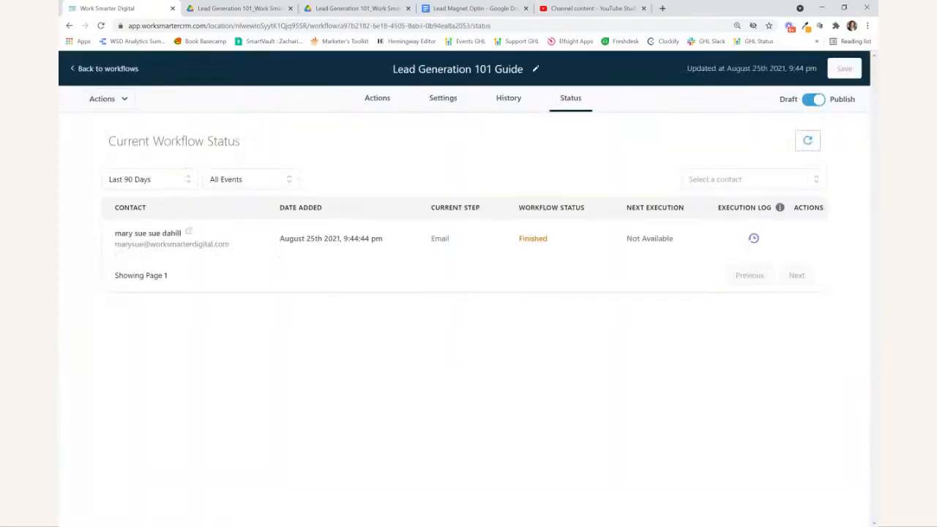
pyautogui.click(754, 238)
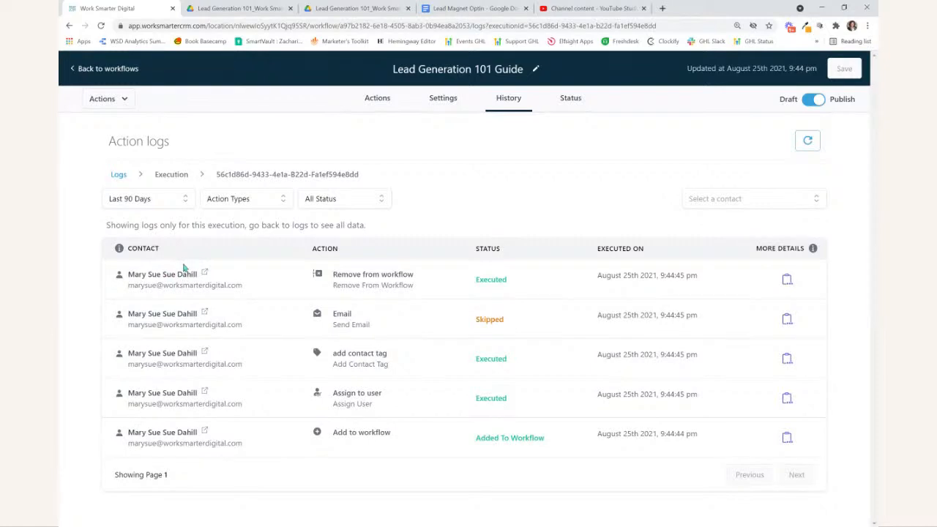
pyautogui.click(787, 319)
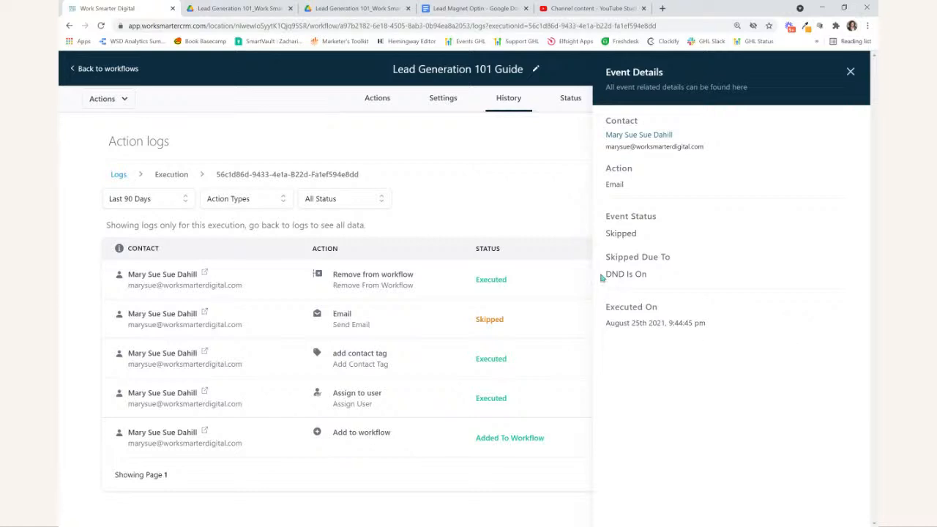
pyautogui.click(851, 71)
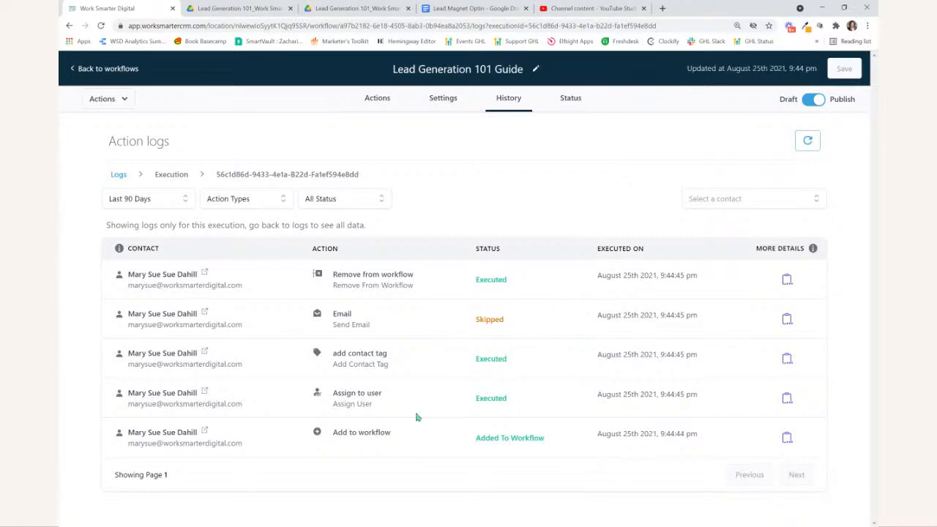
pyautogui.click(370, 102)
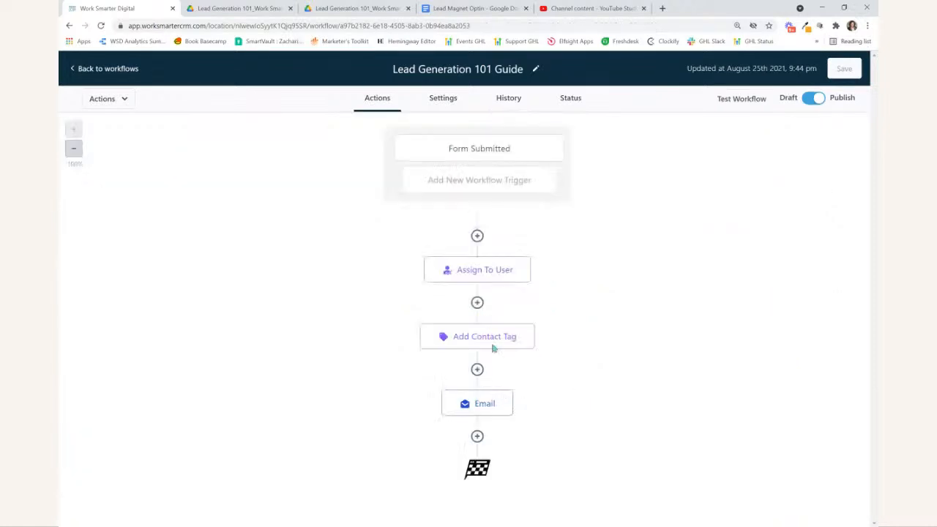